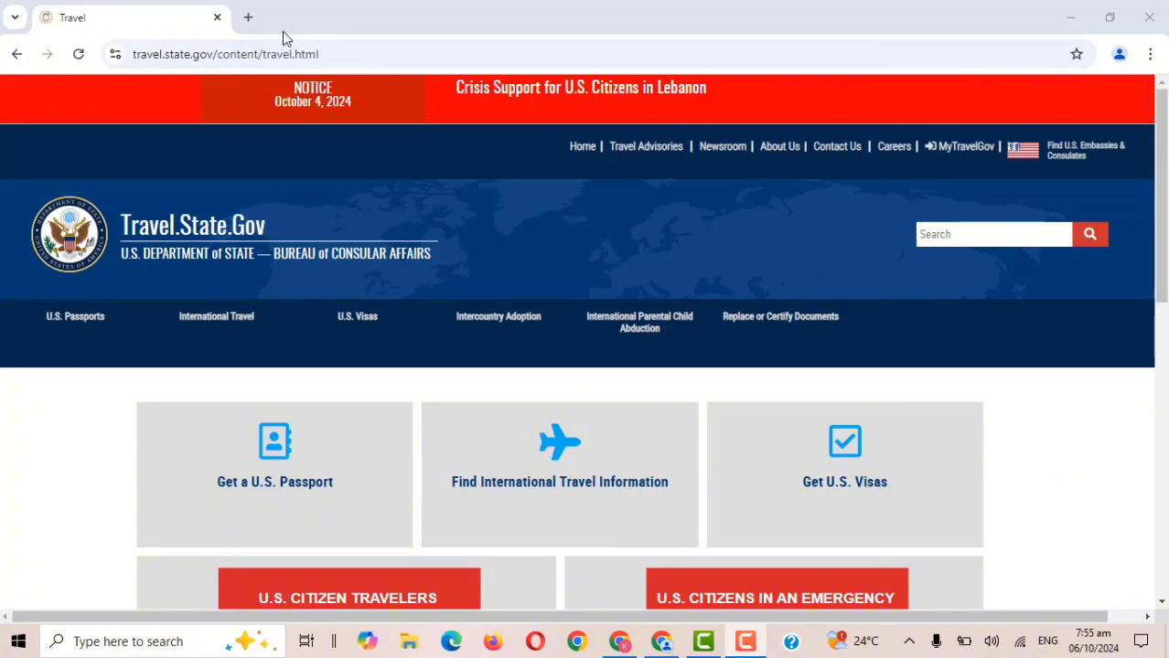
Open dvprogram.state.gov in a new tab and scroll down to the Entry Form section.
{"action": "left_click", "coordinate": [248, 17]}
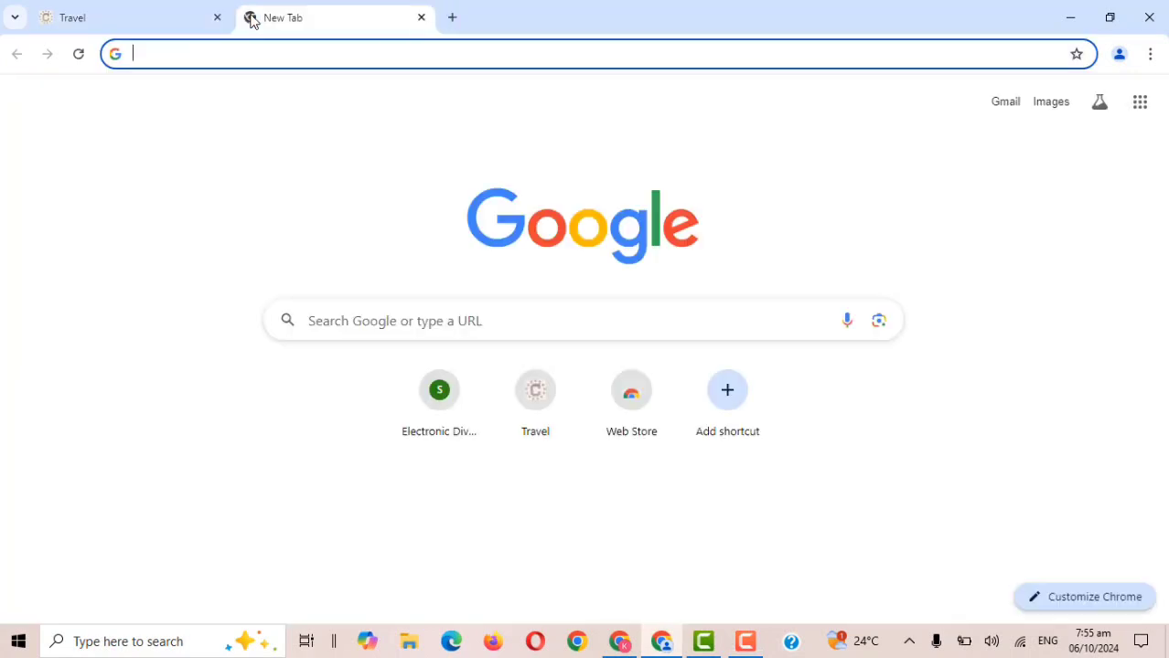
{"action": "type", "text": "dvp"}
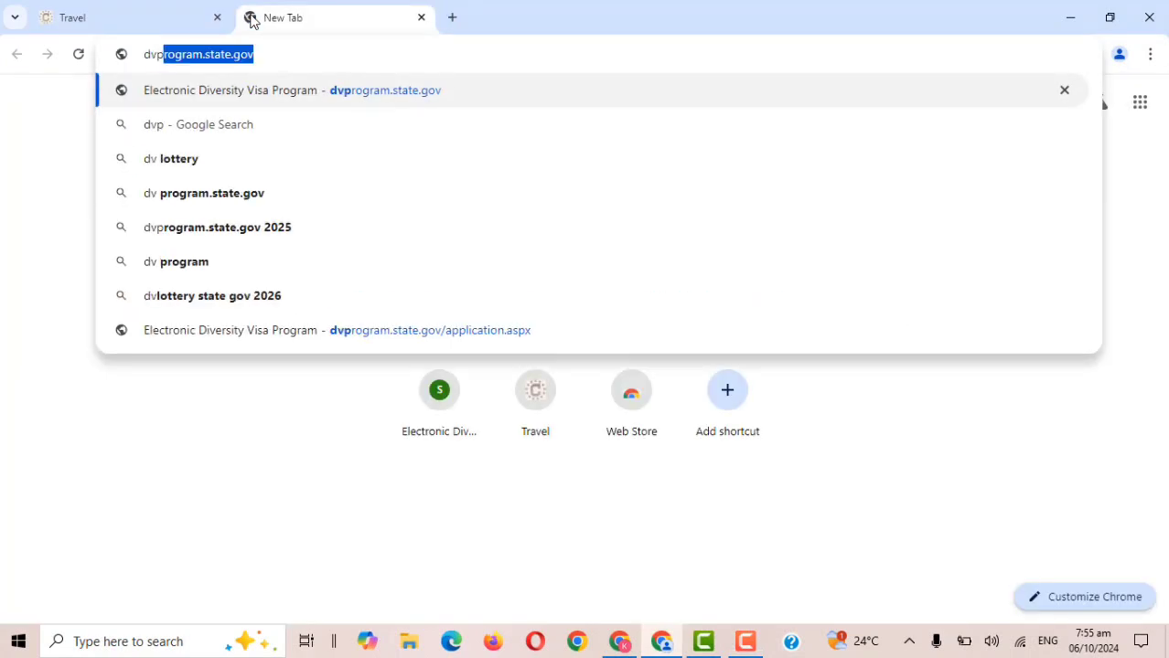
{"action": "type", "text": "rogram.st"}
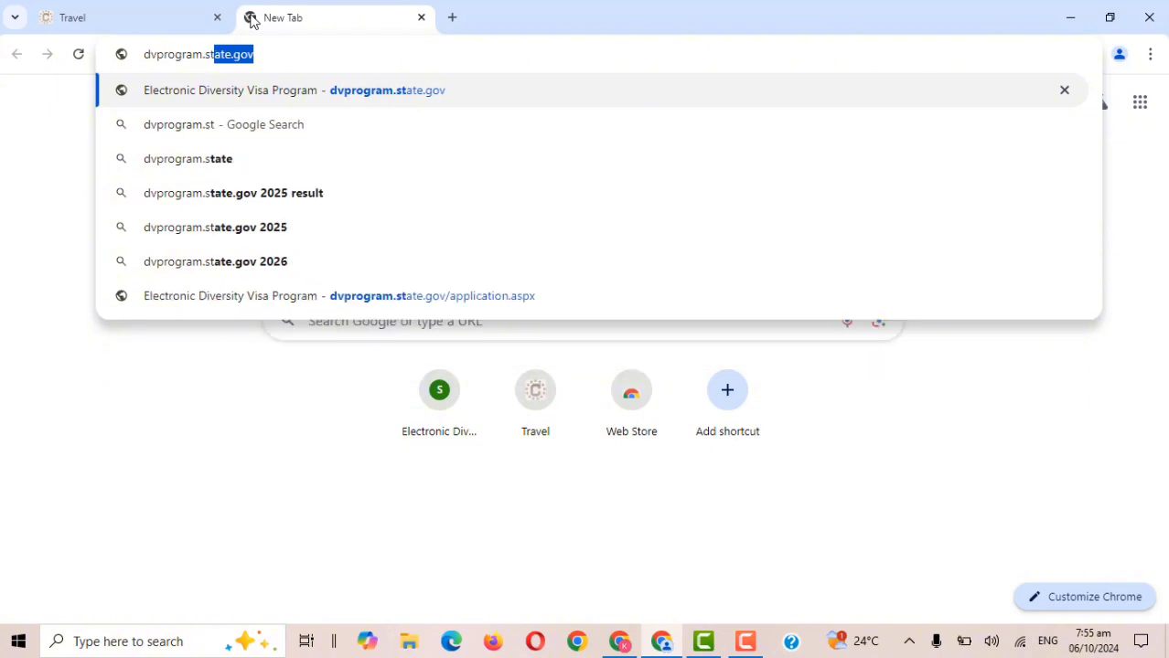
{"action": "type", "text": "ate.gov"}
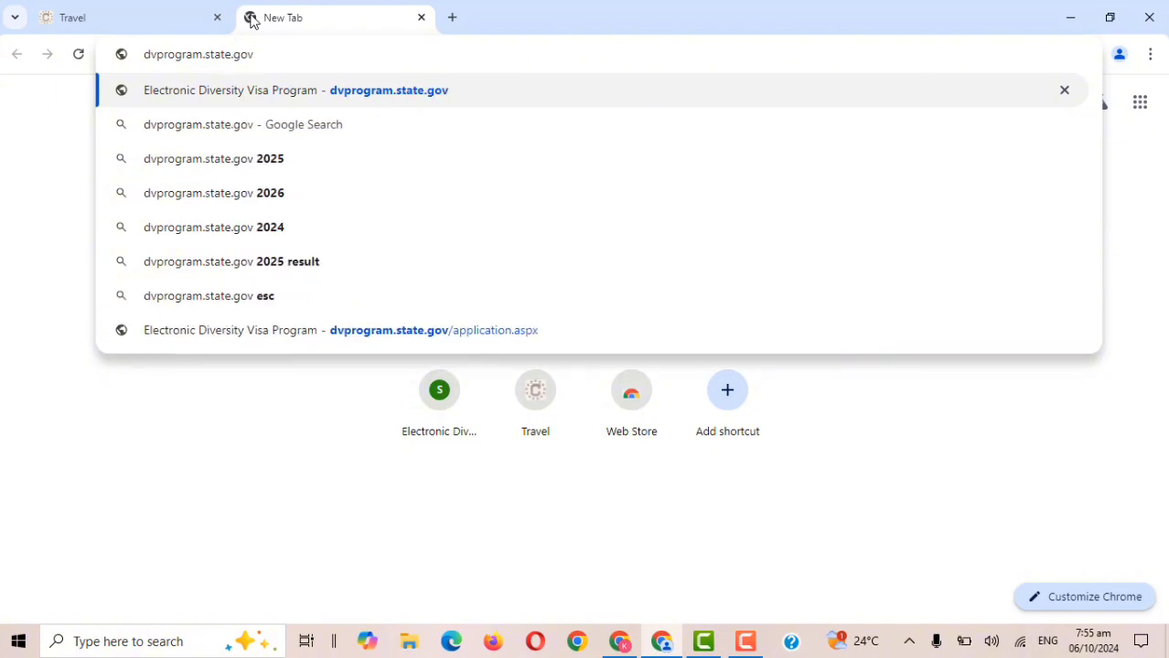
{"action": "key", "text": "Return"}
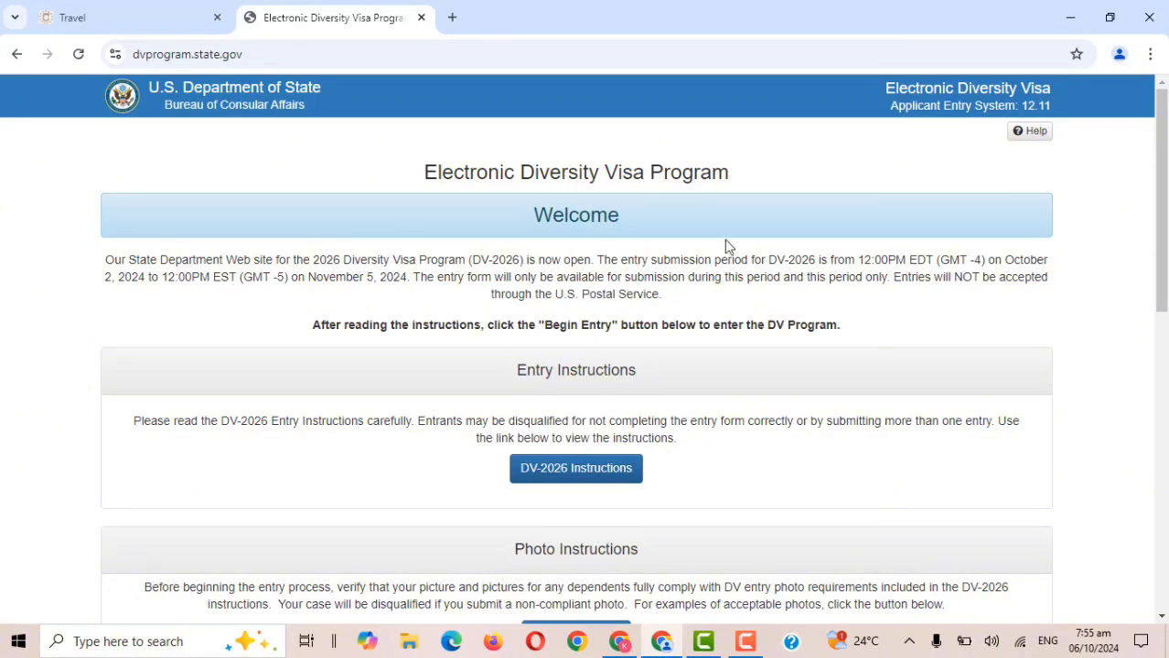
{"action": "scroll", "coordinate": [1063, 350], "scroll_direction": "down", "scroll_amount": 3}
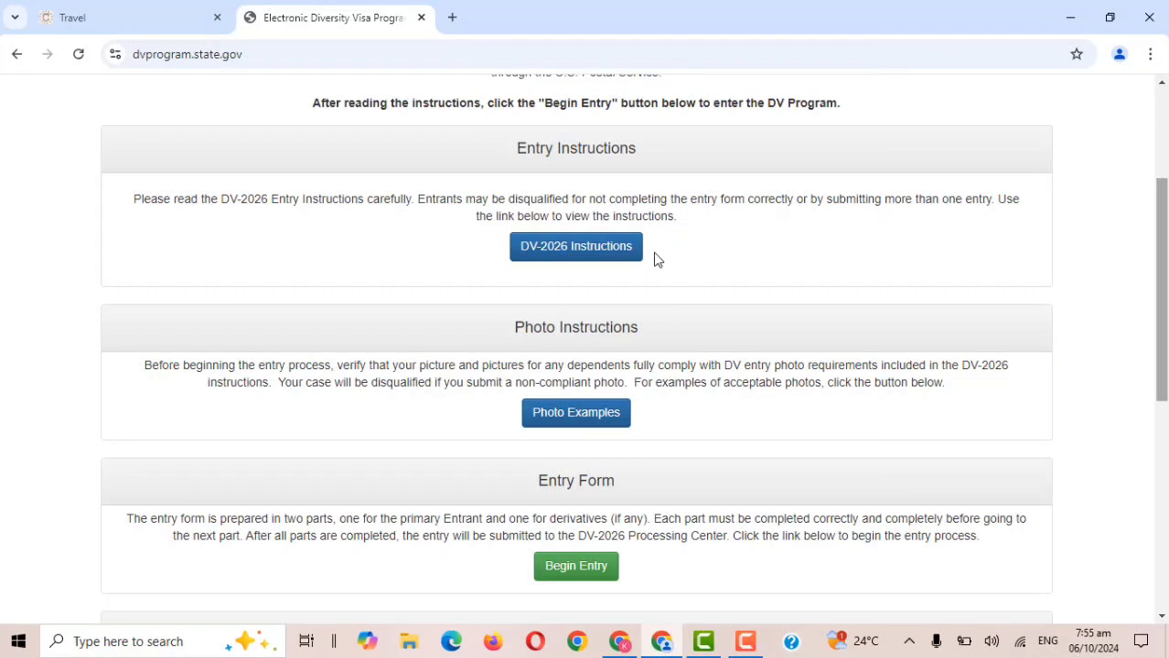
Open the DV-2026 instructions page and Program Instructions PDF, review pages 2–3, then return to eDV.
{"action": "left_click", "coordinate": [595, 259]}
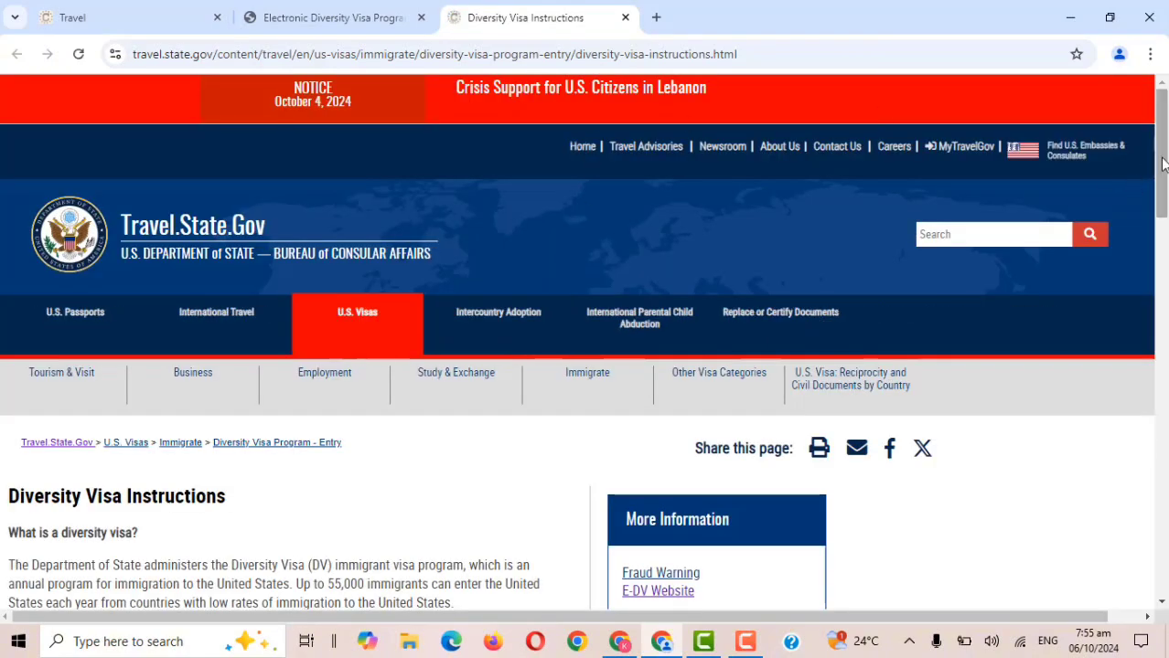
{"action": "left_click_drag", "start_coordinate": [1163, 162], "coordinate": [1165, 368]}
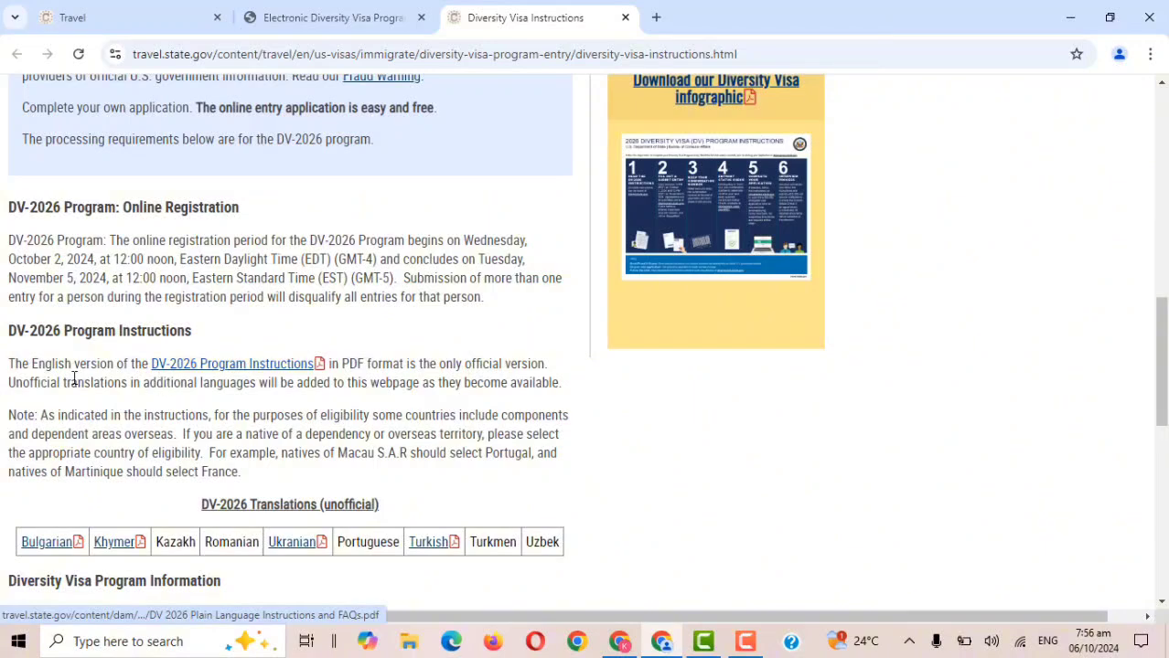
{"action": "left_click", "coordinate": [274, 372]}
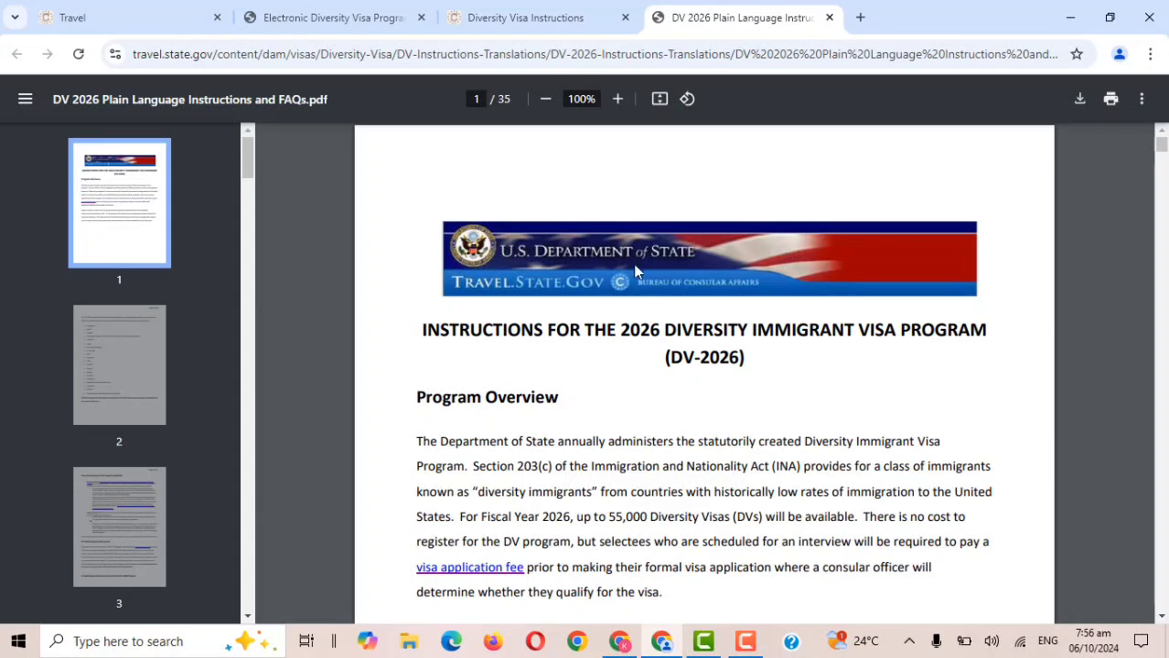
{"action": "left_click", "coordinate": [107, 348]}
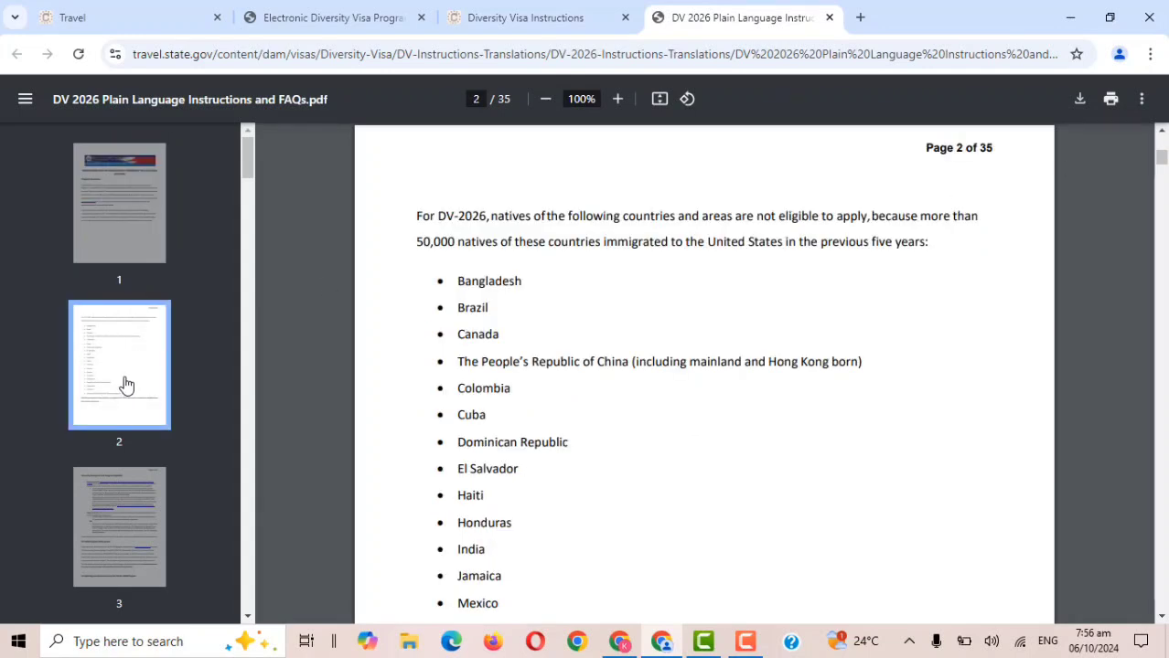
{"action": "left_click", "coordinate": [87, 512]}
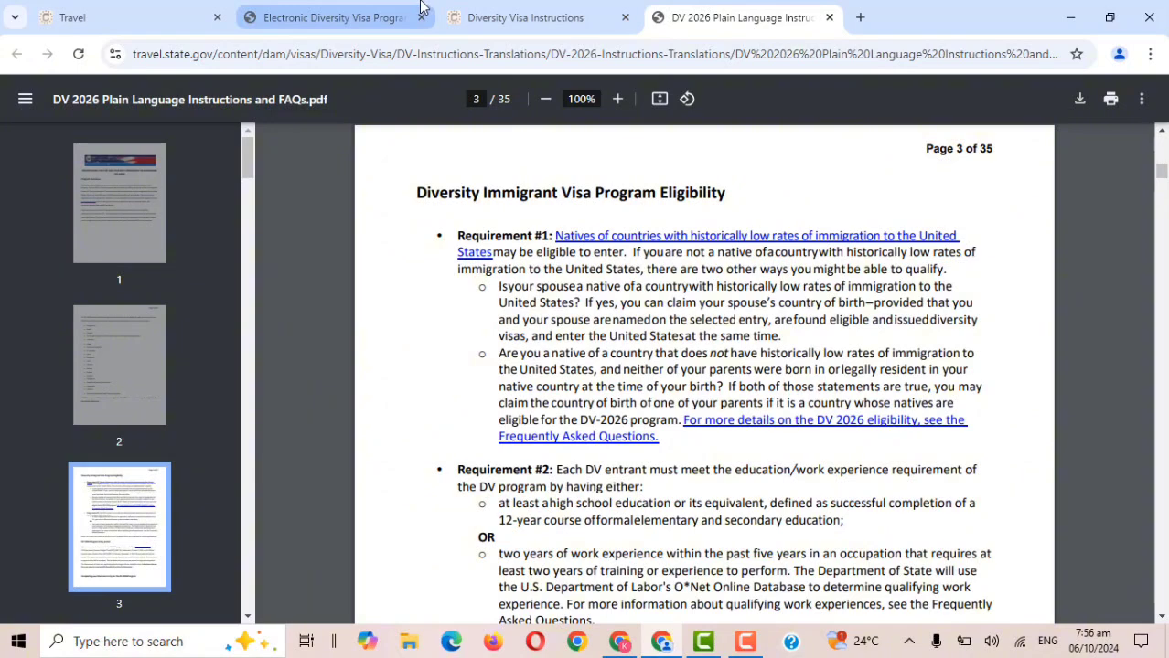
{"action": "left_click", "coordinate": [421, 5]}
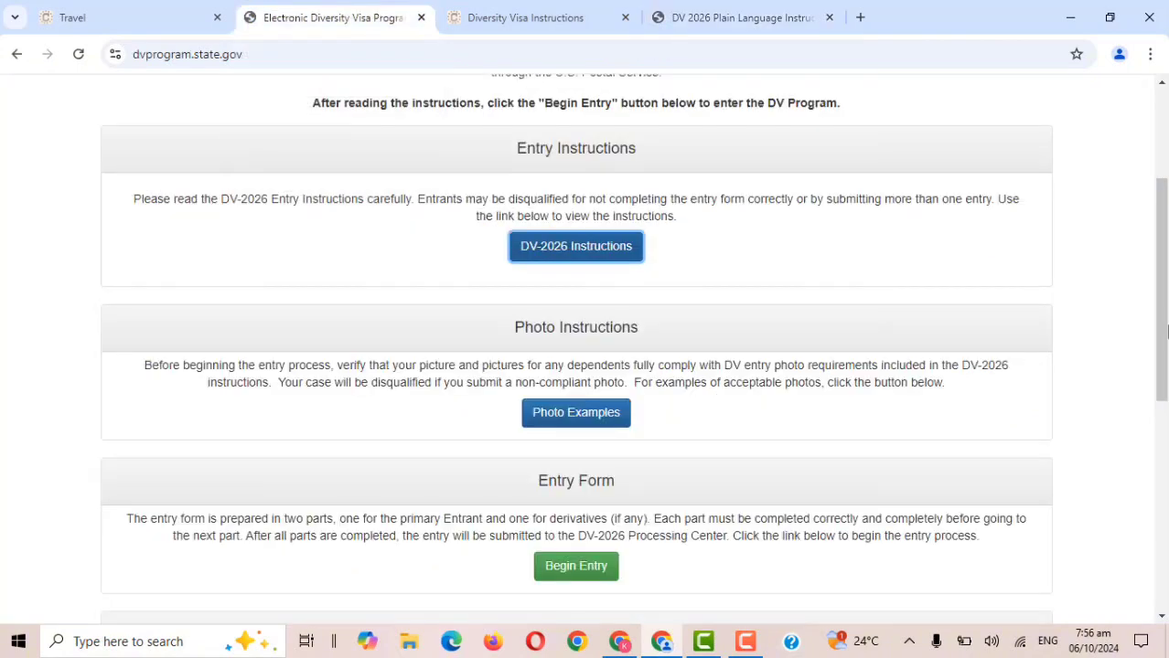
Browse the Photo Examples page's acceptable and unacceptable visa photos, then return to the eDV tab.
{"action": "left_click_drag", "start_coordinate": [1166, 332], "coordinate": [1166, 361]}
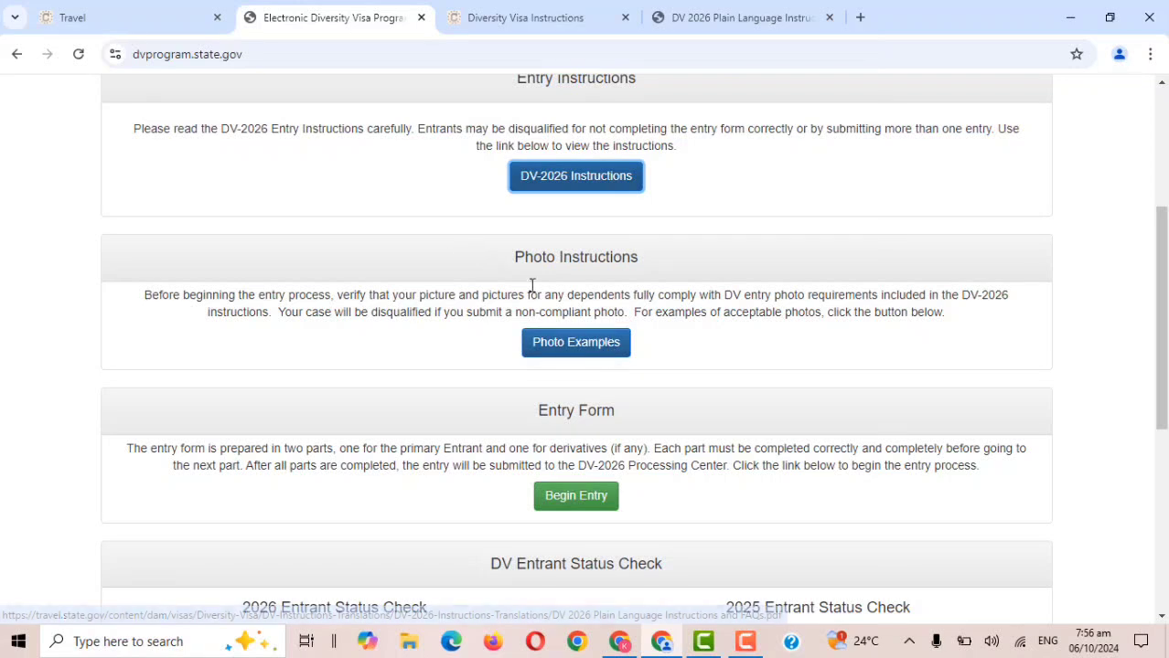
{"action": "left_click", "coordinate": [574, 343]}
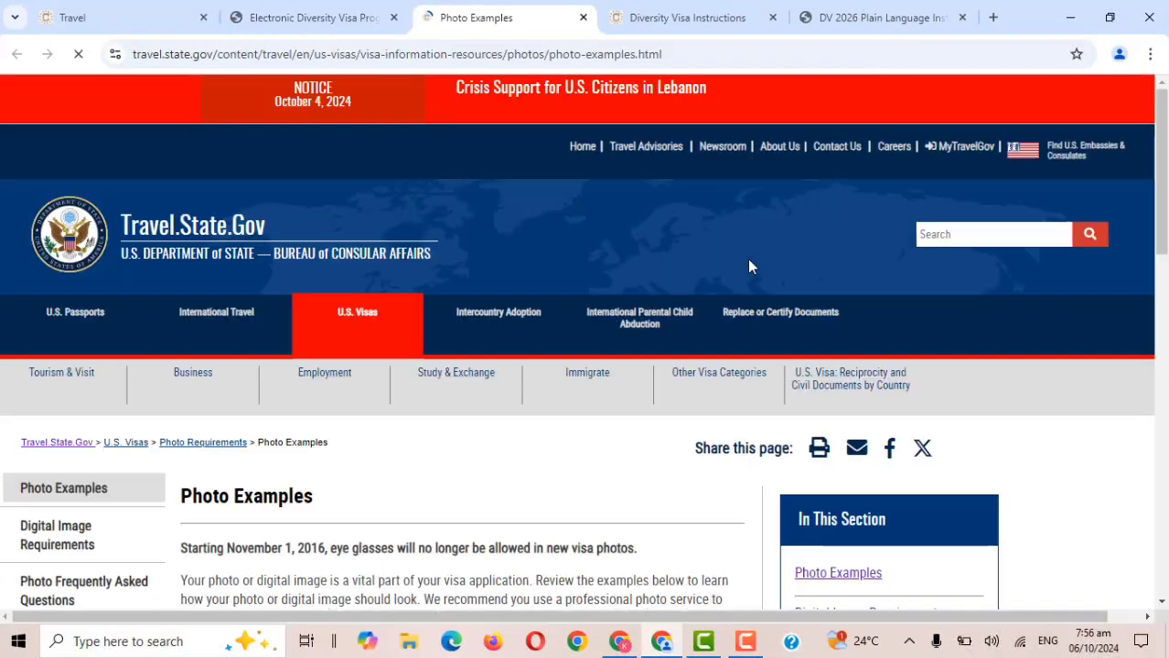
{"action": "scroll", "coordinate": [1160, 177], "scroll_direction": "down", "scroll_amount": 2}
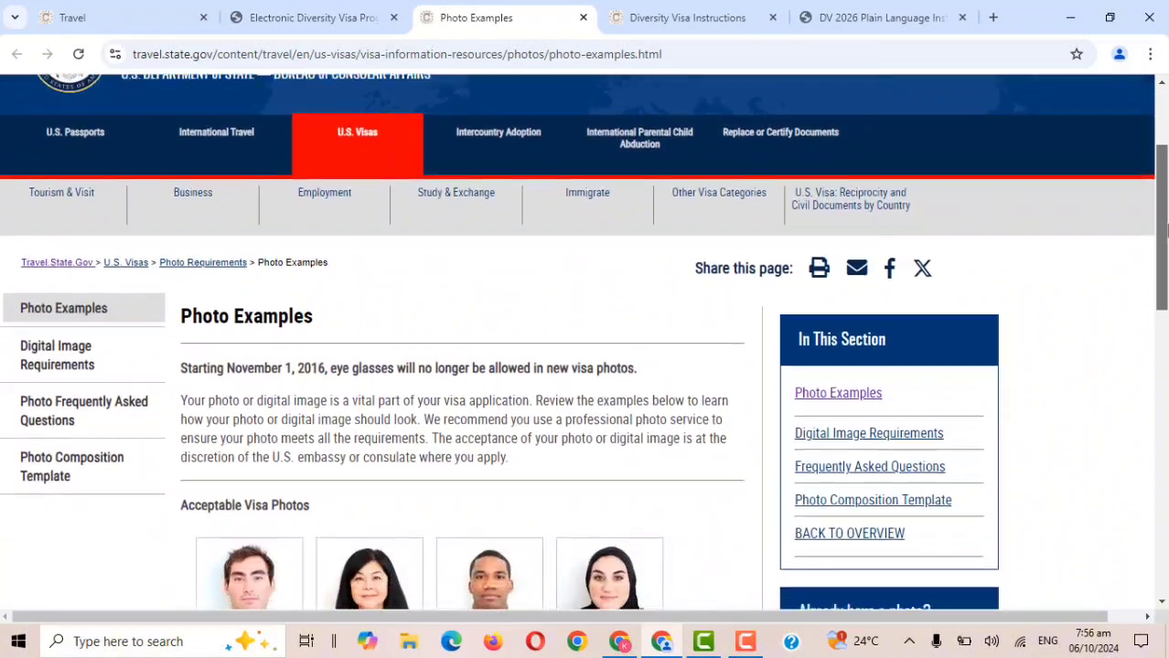
{"action": "scroll", "coordinate": [1104, 254], "scroll_direction": "down", "scroll_amount": 1}
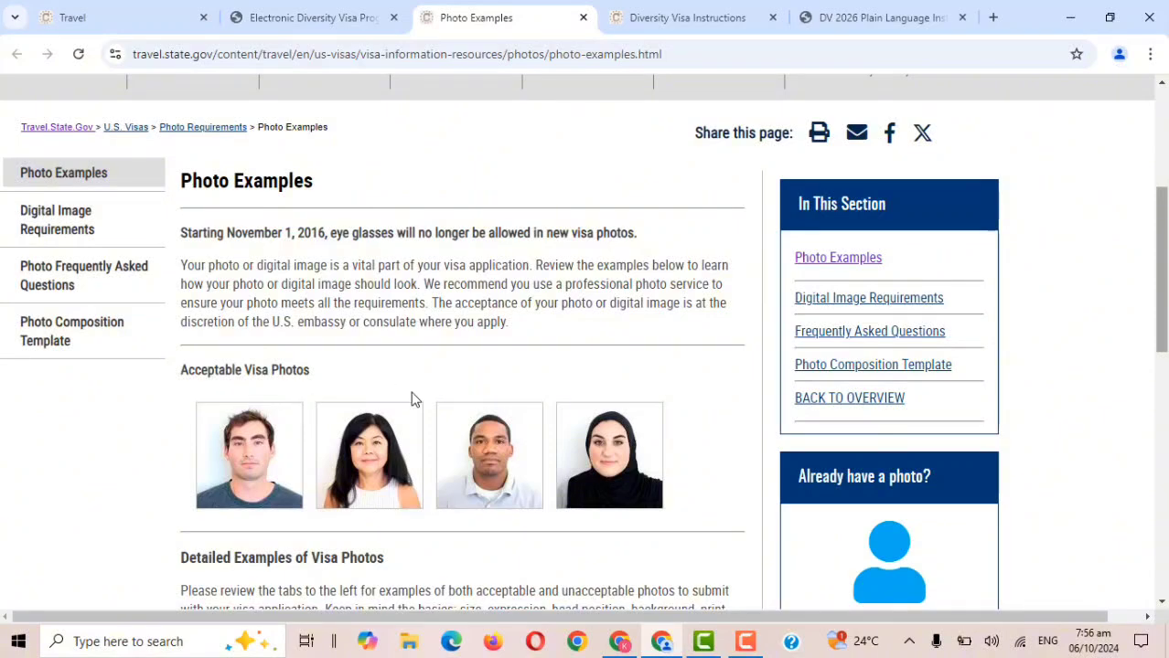
{"action": "scroll", "coordinate": [576, 348], "scroll_direction": "down", "scroll_amount": 1}
{"action": "scroll", "coordinate": [367, 281], "scroll_direction": "down", "scroll_amount": 1}
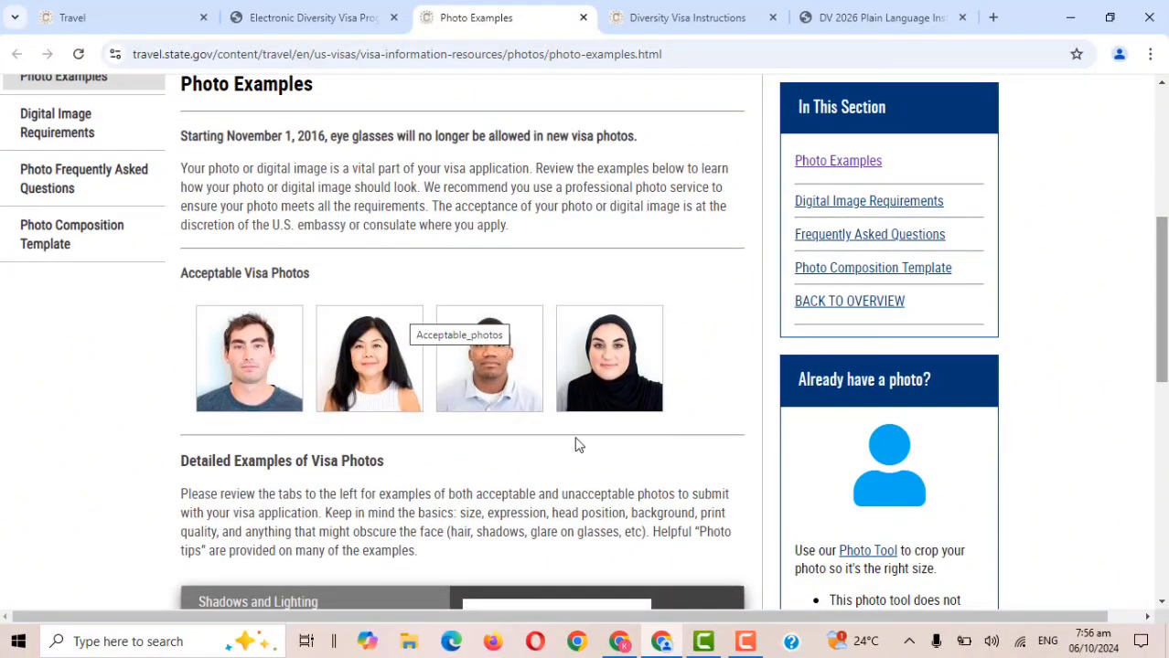
{"action": "scroll", "coordinate": [1163, 274], "scroll_direction": "down", "scroll_amount": 1}
{"action": "scroll", "coordinate": [1025, 381], "scroll_direction": "down", "scroll_amount": 5}
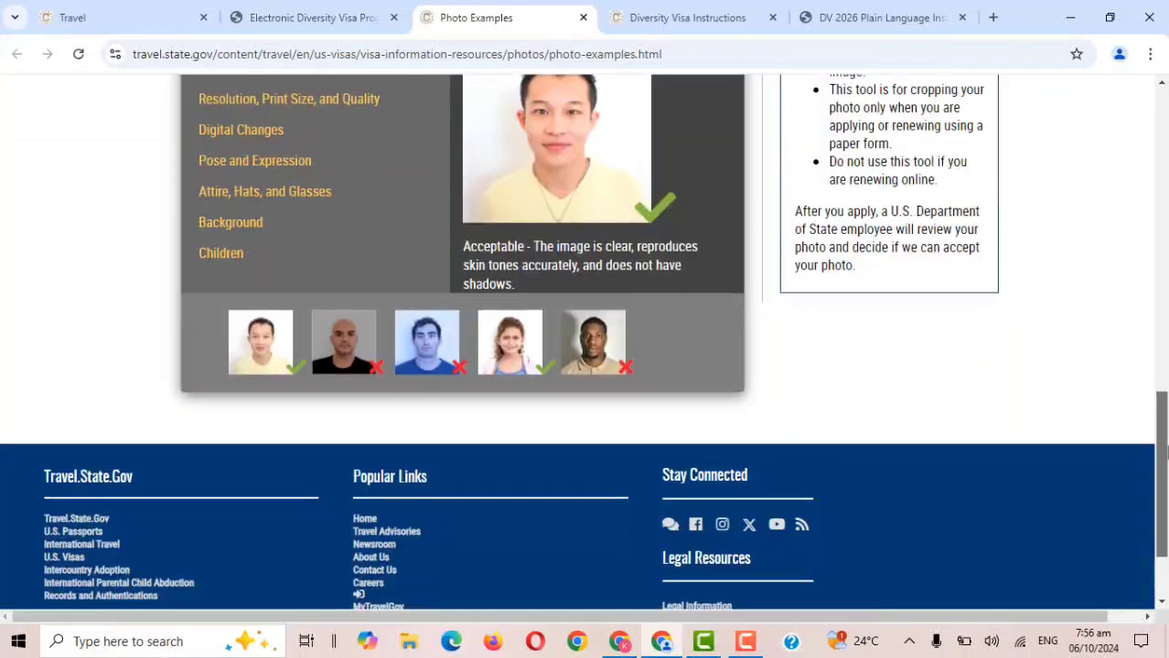
{"action": "scroll", "coordinate": [1025, 381], "scroll_direction": "up", "scroll_amount": 2}
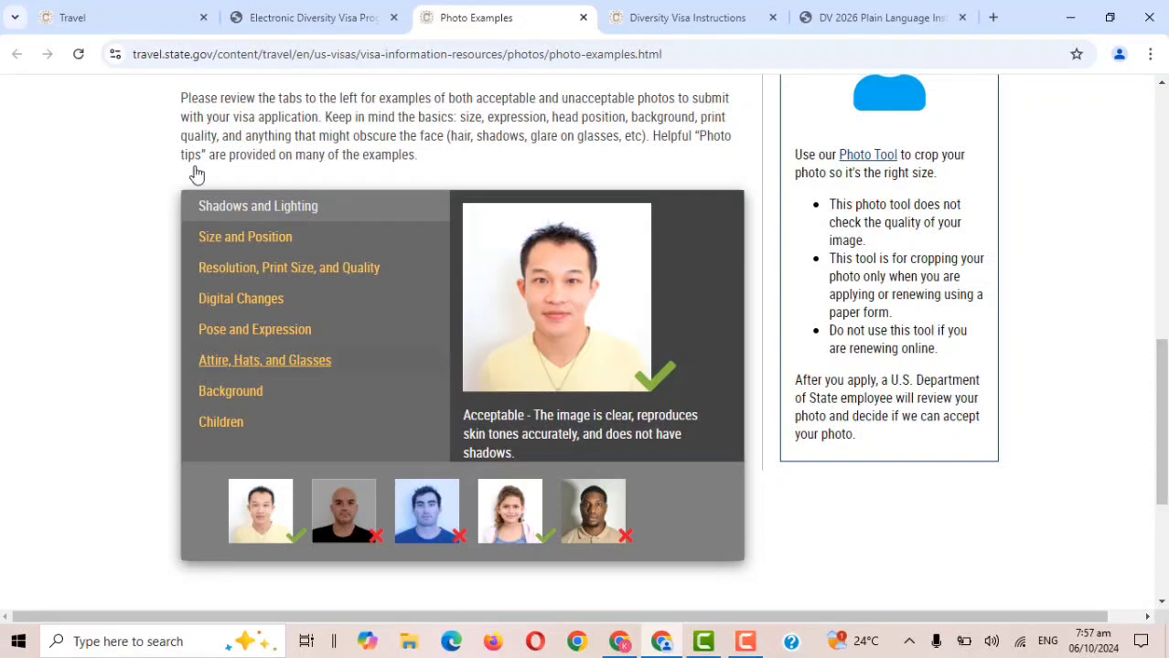
{"action": "left_click", "coordinate": [350, 6]}
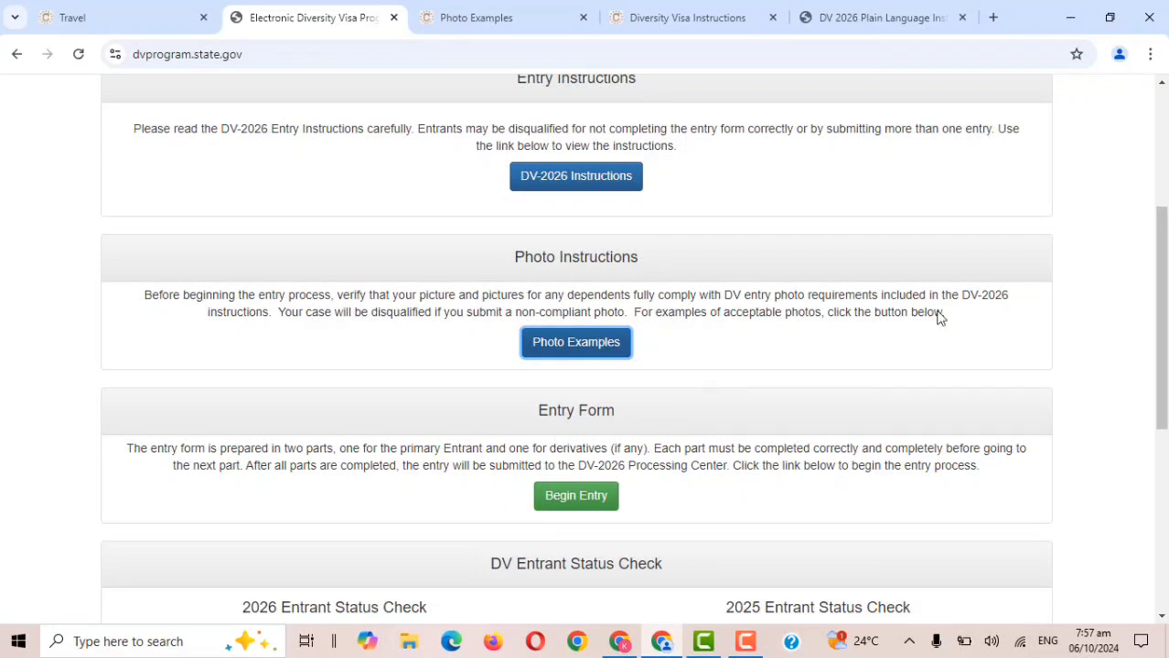
Start the DV-2026 entry form, refresh and listen to the CAPTCHA, and type the authentication code.
{"action": "scroll", "coordinate": [1164, 418], "scroll_direction": "down", "scroll_amount": 2}
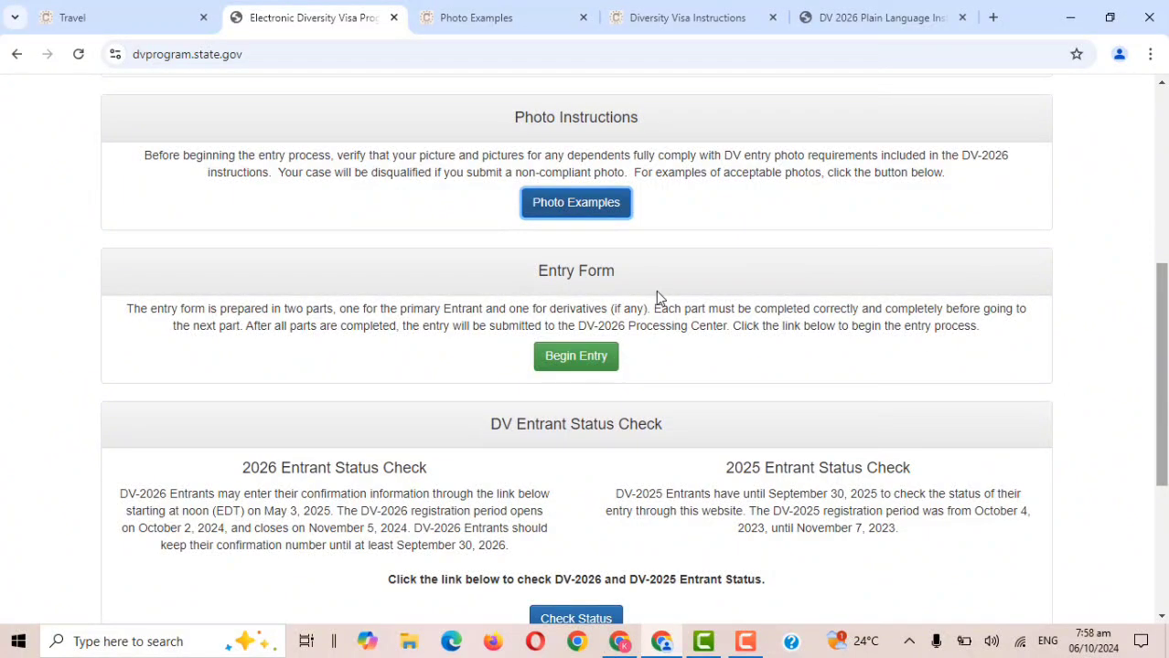
{"action": "left_click", "coordinate": [572, 359]}
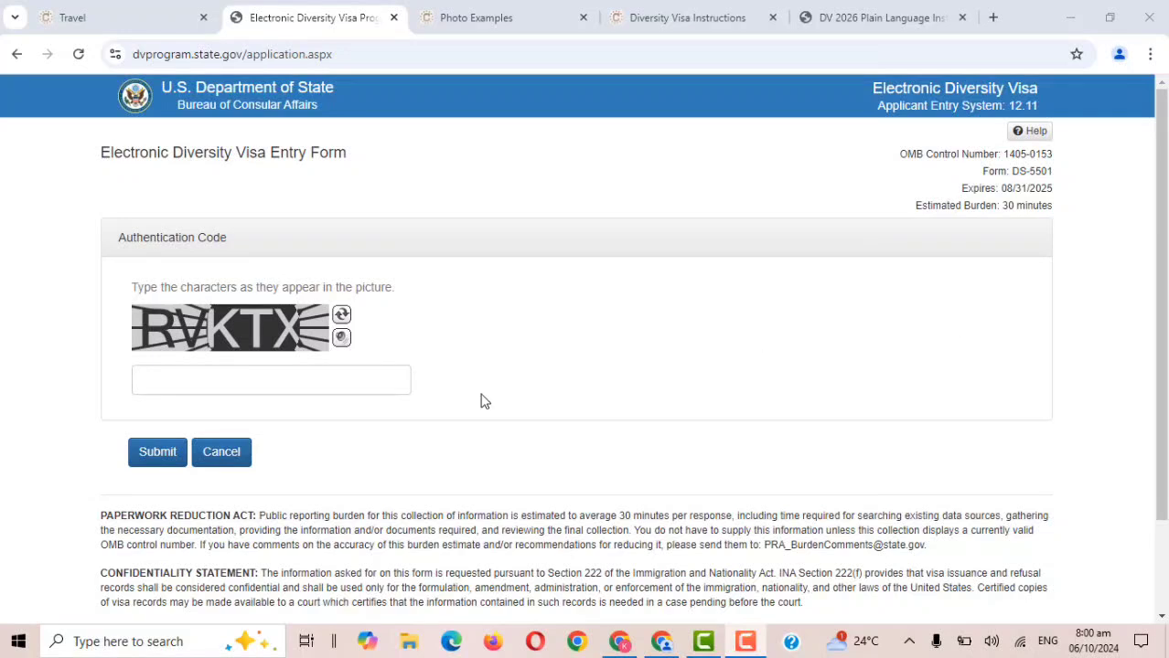
{"action": "left_click", "coordinate": [341, 316]}
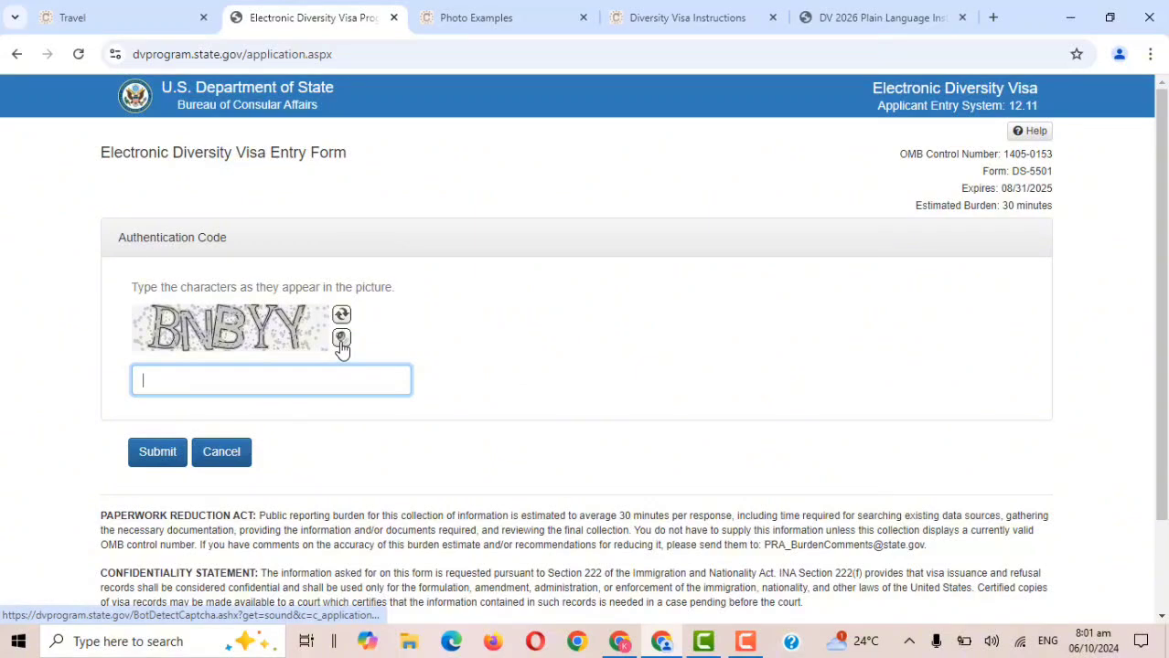
{"action": "left_click", "coordinate": [342, 340]}
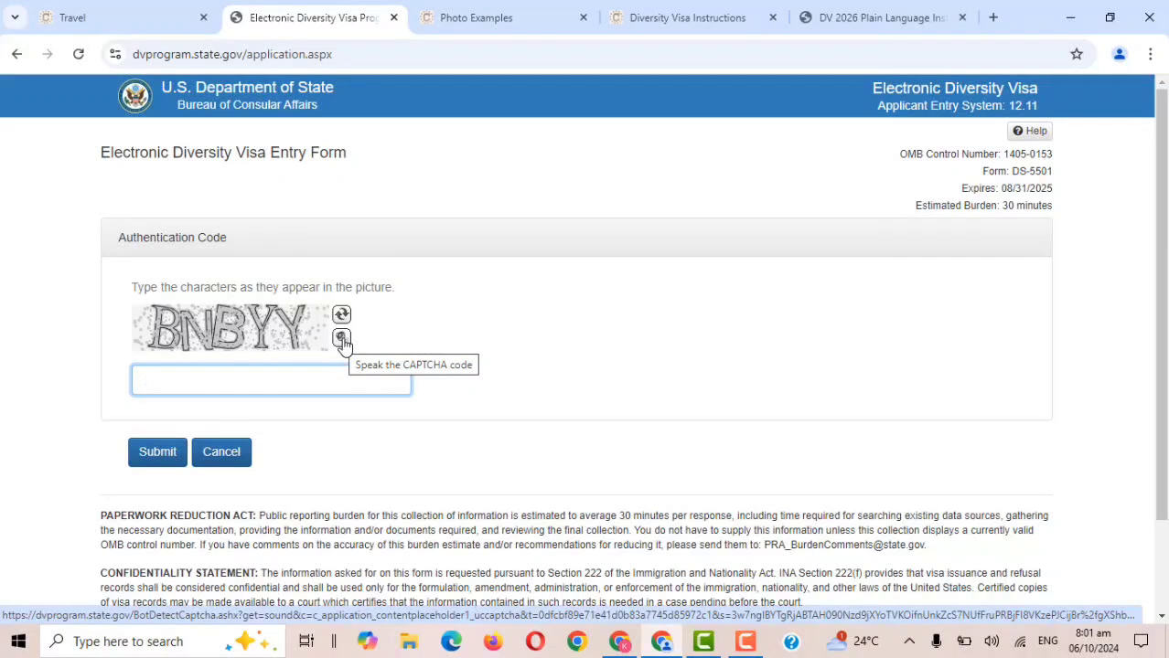
{"action": "left_click", "coordinate": [342, 340]}
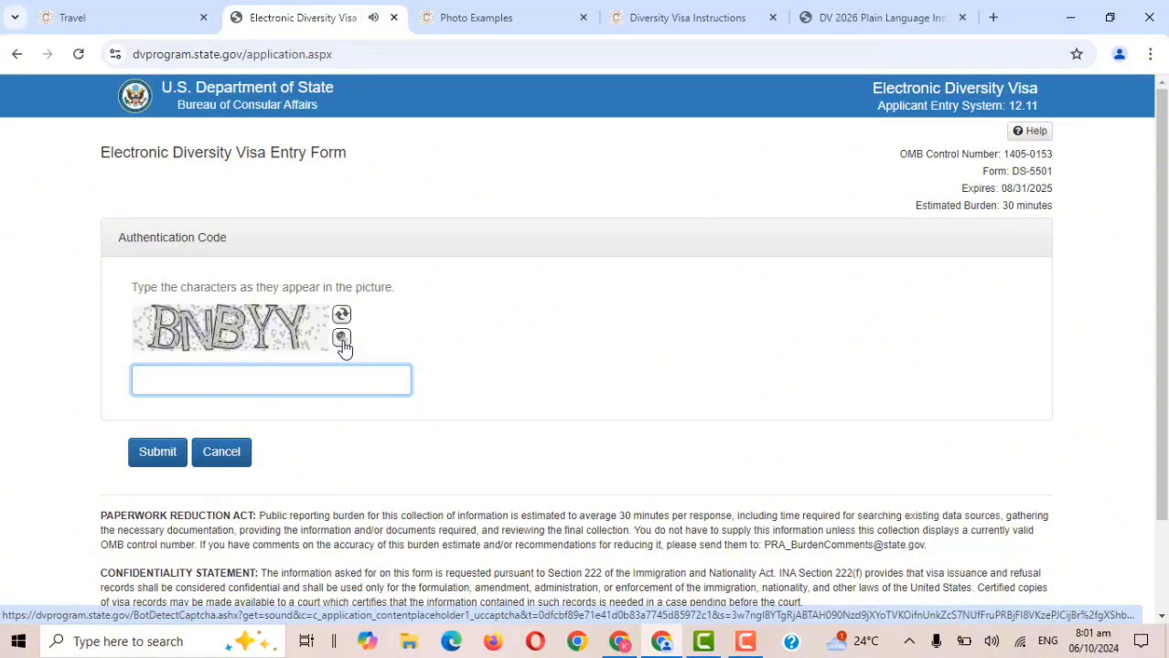
{"action": "left_click", "coordinate": [337, 376]}
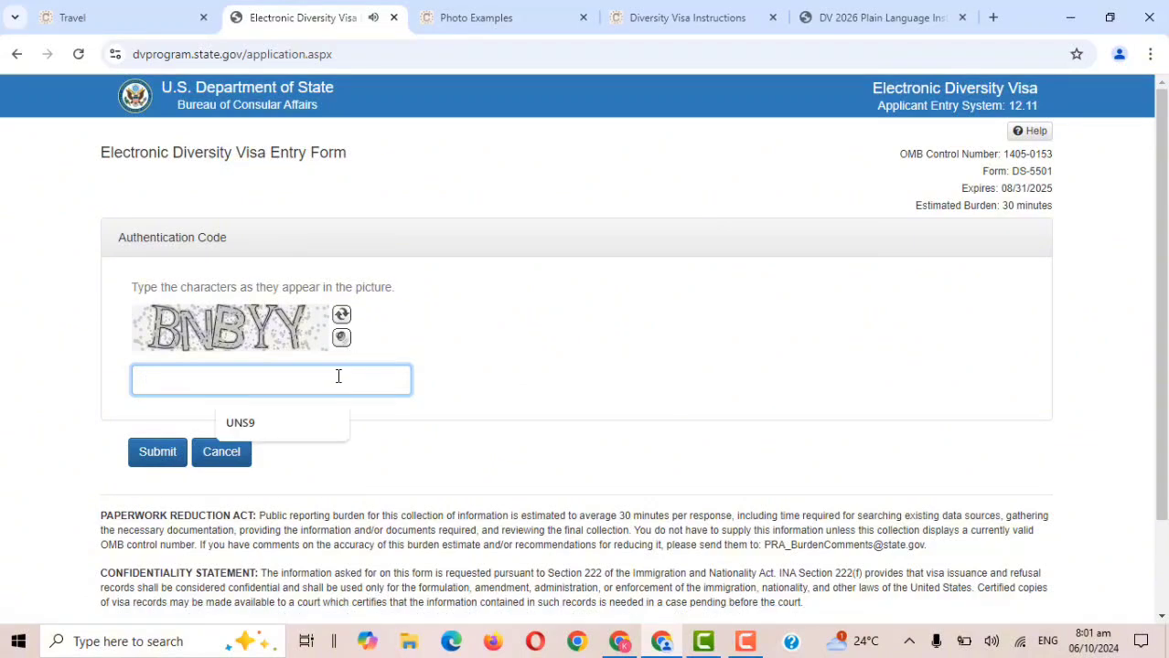
{"action": "type", "text": "B"}
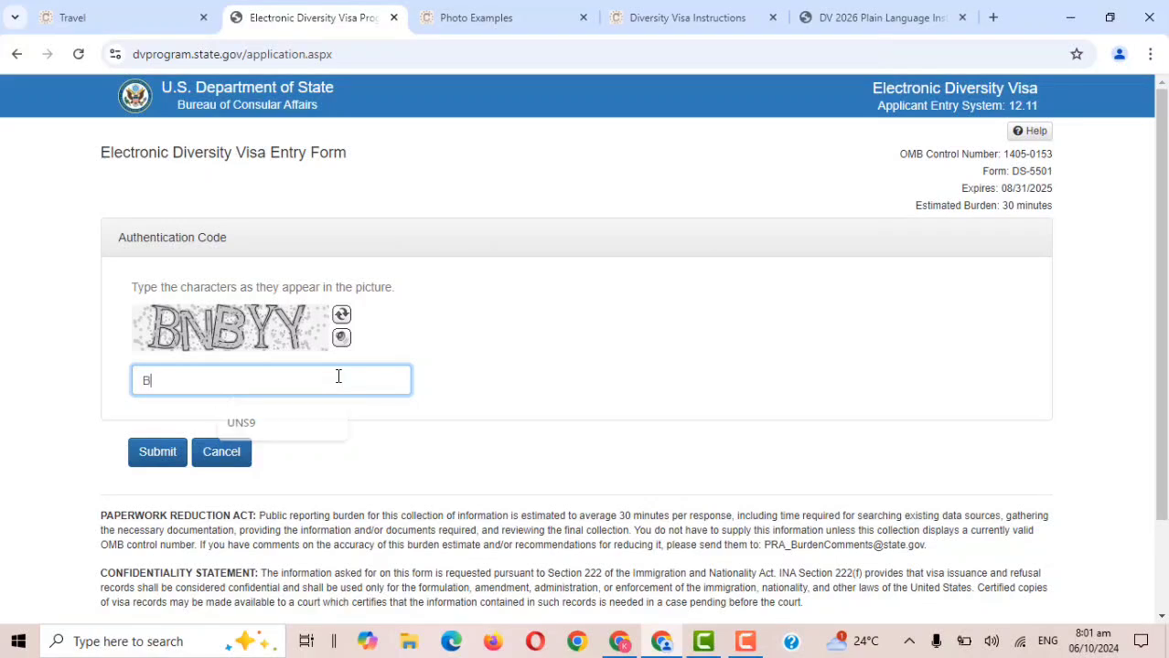
{"action": "type", "text": "NBYY"}
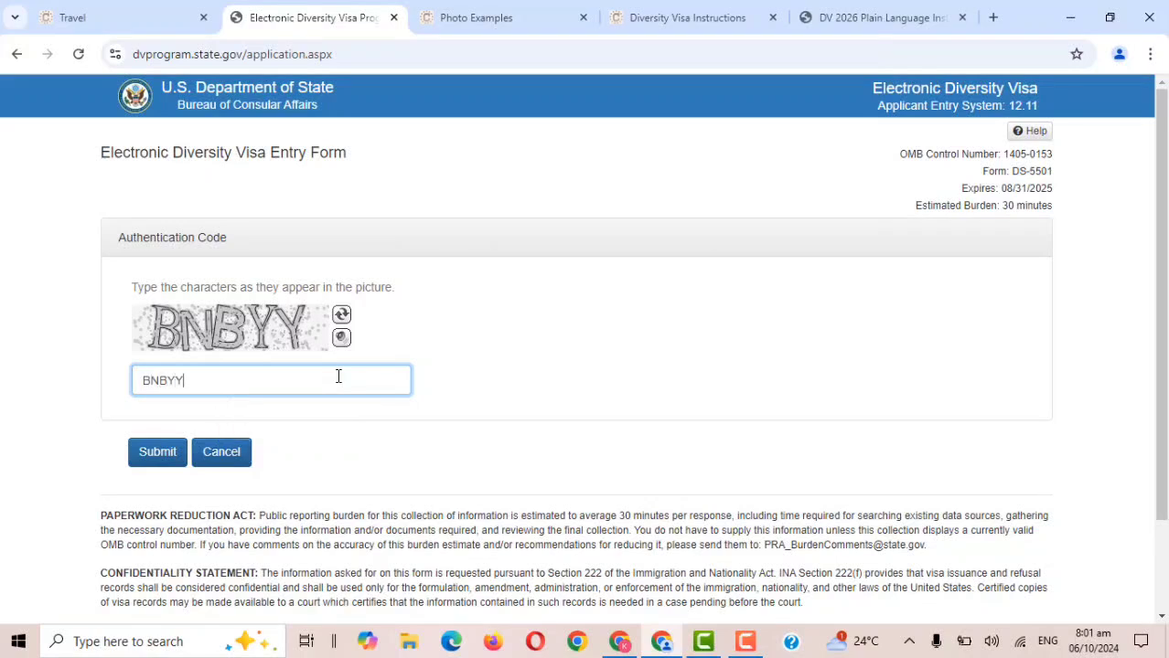
Submit the authentication code to load Part One – Entrant Information.
{"action": "left_click", "coordinate": [176, 457]}
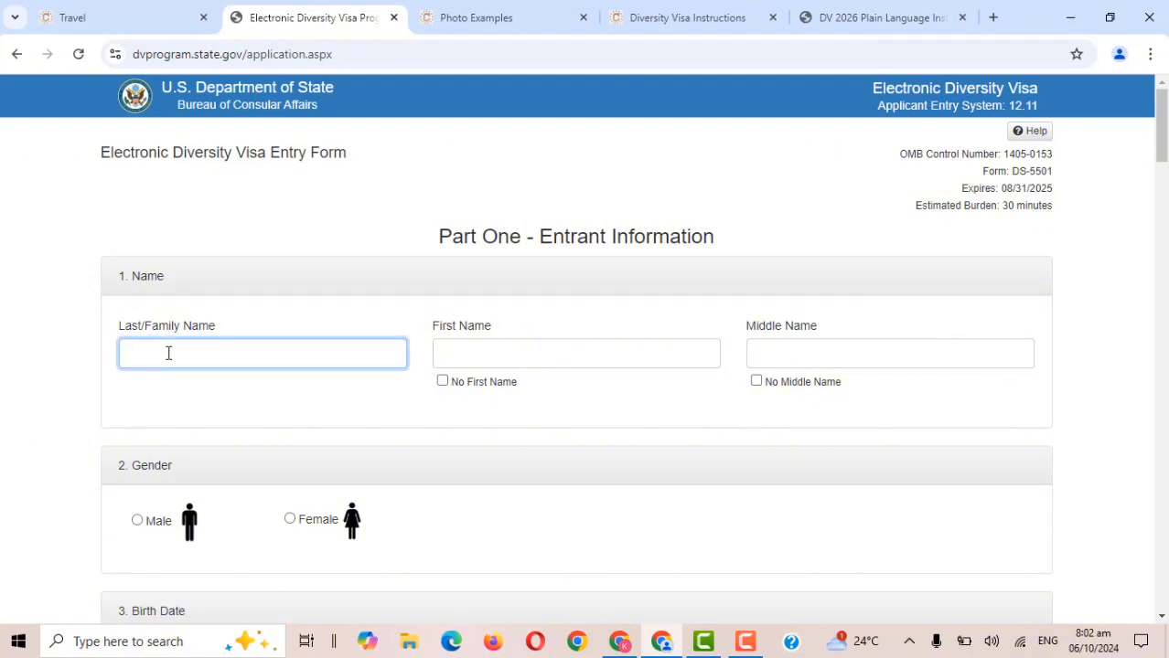
Enter the entrant's last, first and middle names, fixing the middle name's capitalisation.
{"action": "key", "text": "Tab"}
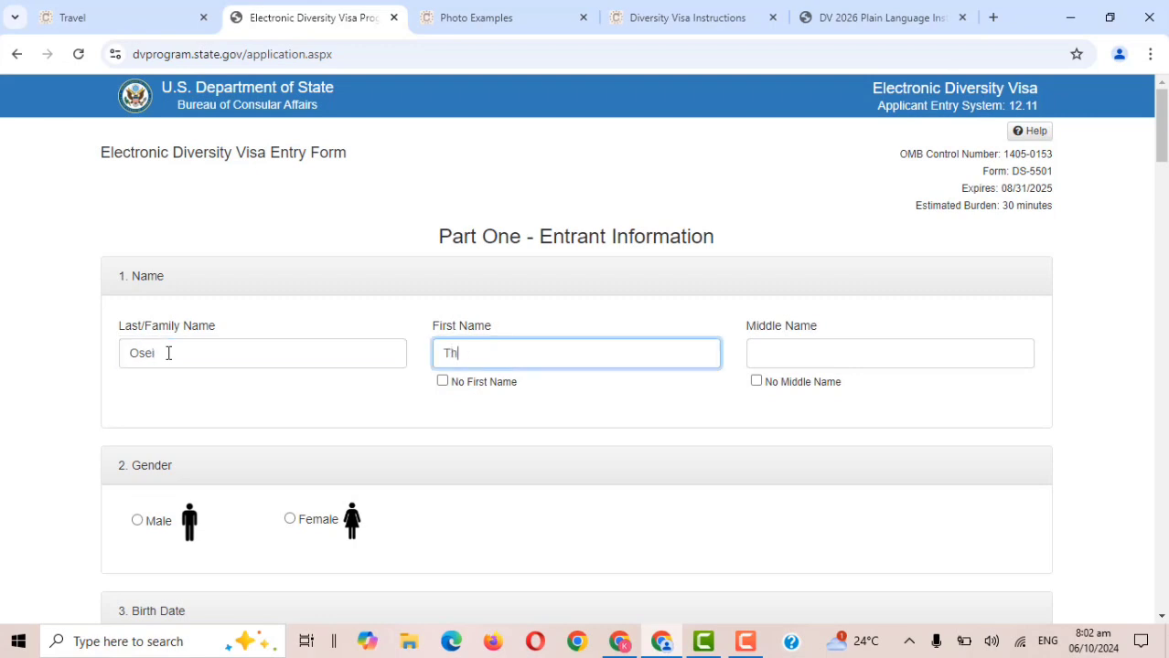
{"action": "key", "text": "Tab"}
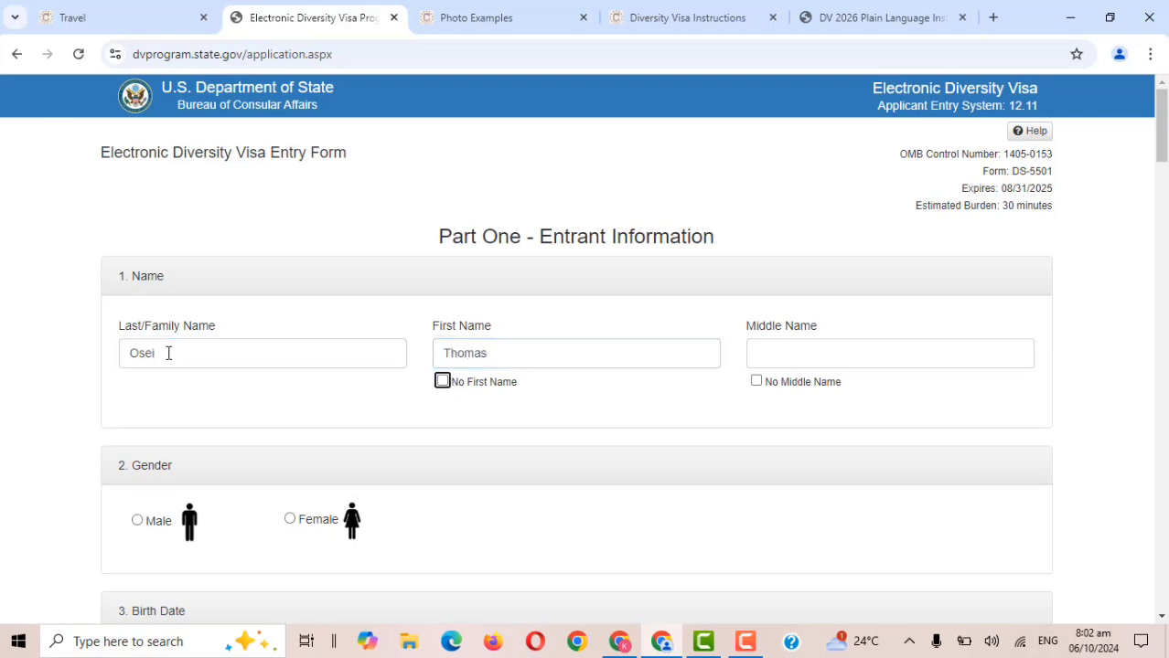
{"action": "left_click", "coordinate": [778, 352]}
{"action": "type", "text": "yAW"}
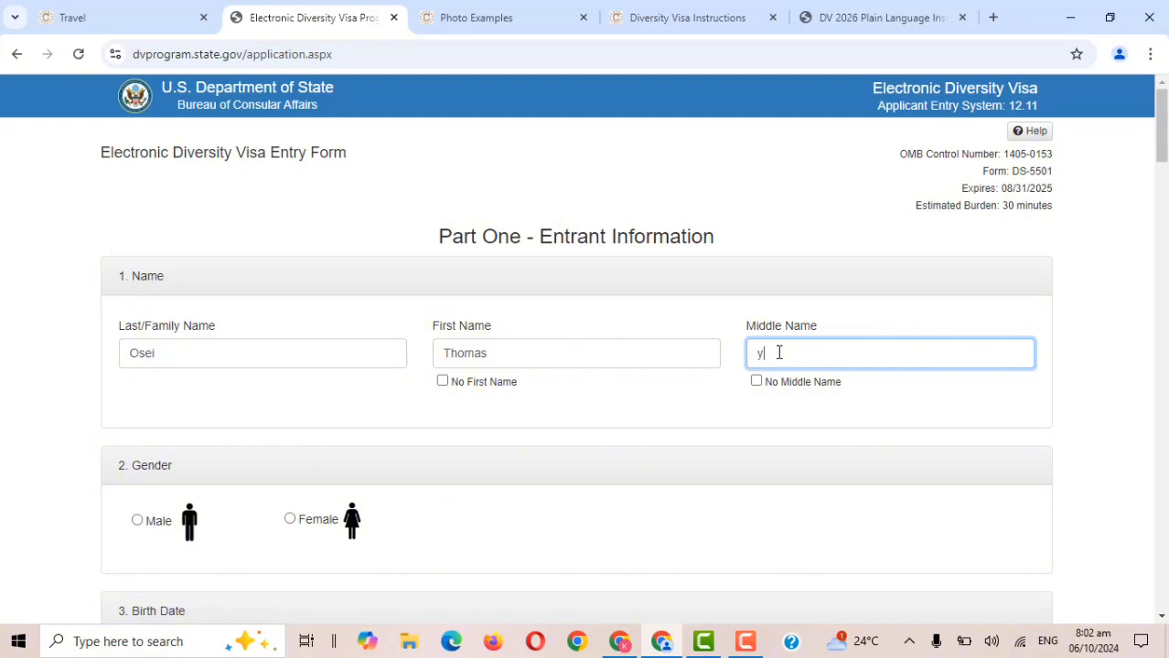
{"action": "key", "text": "BackSpace"}
{"action": "key", "text": "BackSpace"}
{"action": "key", "text": "BackSpace"}
{"action": "type", "text": "Yaw"}
Leave No Middle Name unticked and re-enter the entrant's middle name.
{"action": "left_click", "coordinate": [756, 382]}
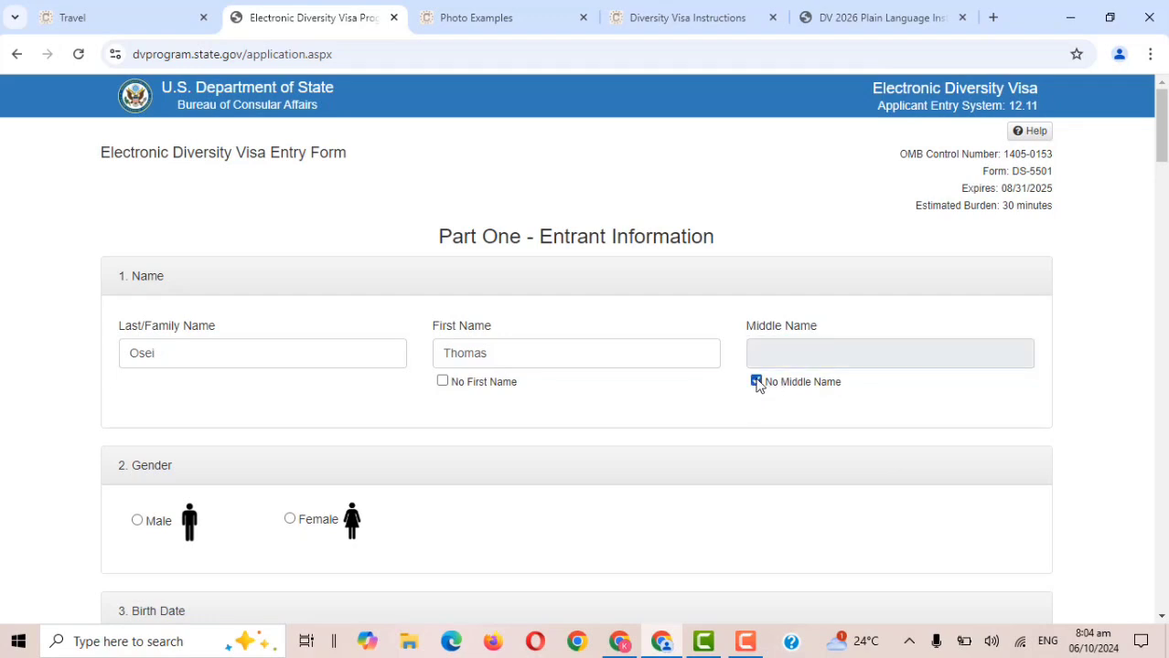
{"action": "left_click", "coordinate": [757, 383]}
{"action": "left_click", "coordinate": [777, 360]}
{"action": "type", "text": "Yaw"}
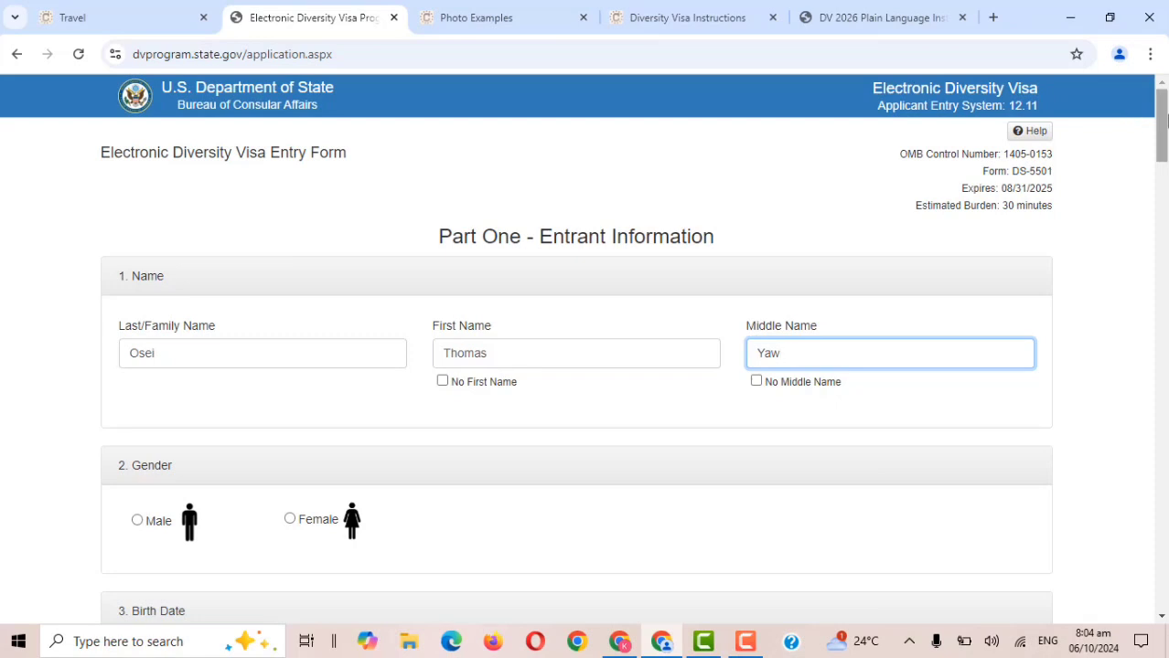
Select Male under Gender and place the cursor in the Birth Date Month field.
{"action": "left_click_drag", "start_coordinate": [1161, 121], "coordinate": [1165, 168]}
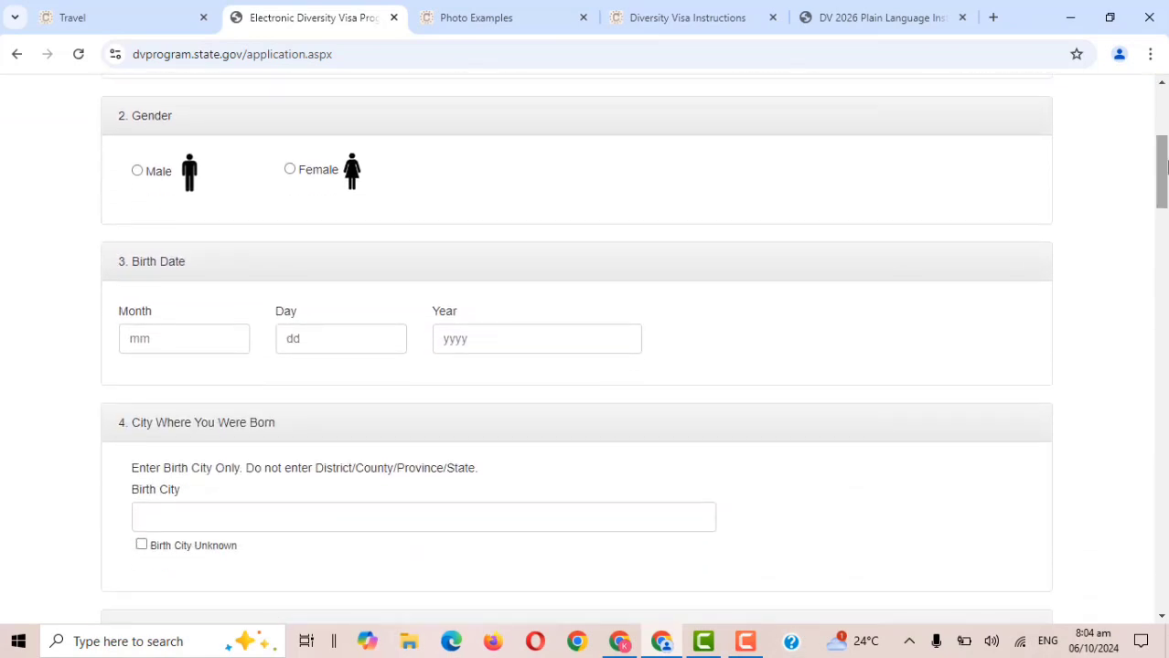
{"action": "left_click", "coordinate": [153, 173]}
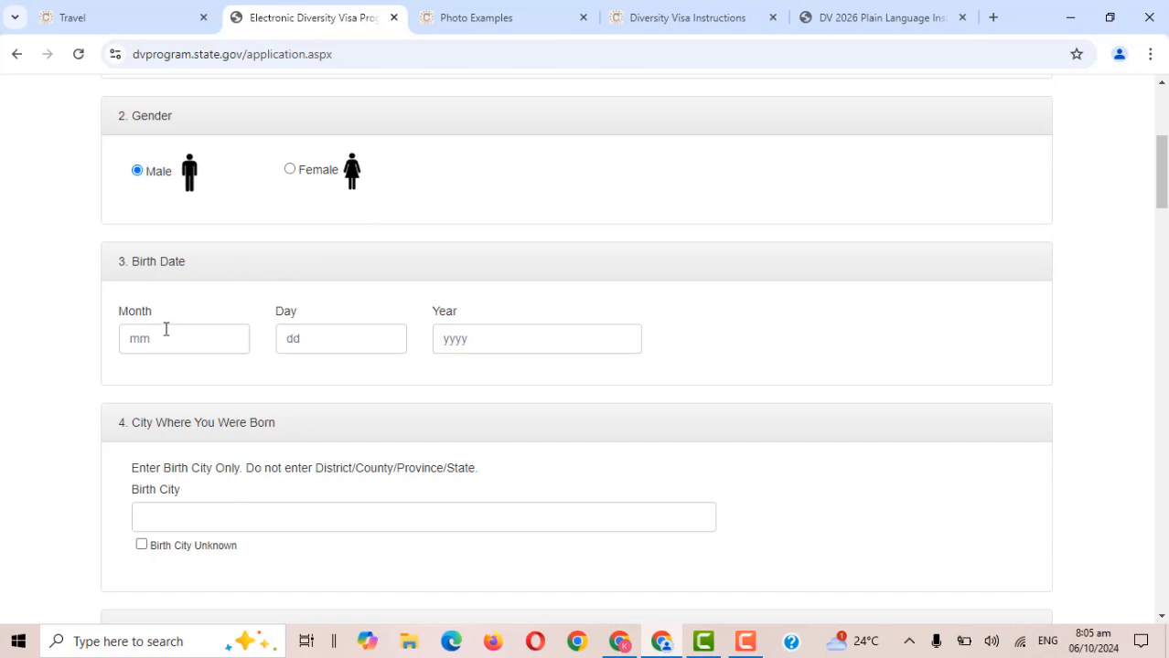
{"action": "left_click_drag", "start_coordinate": [1163, 206], "coordinate": [1163, 233]}
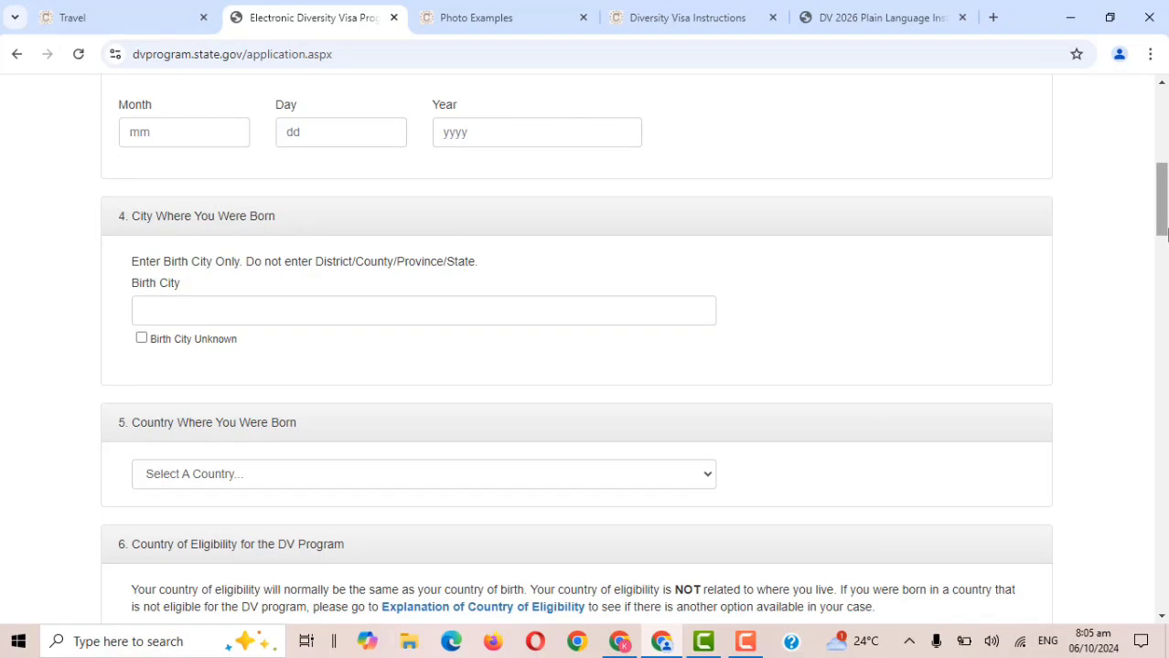
{"action": "left_click_drag", "start_coordinate": [1163, 233], "coordinate": [1163, 224]}
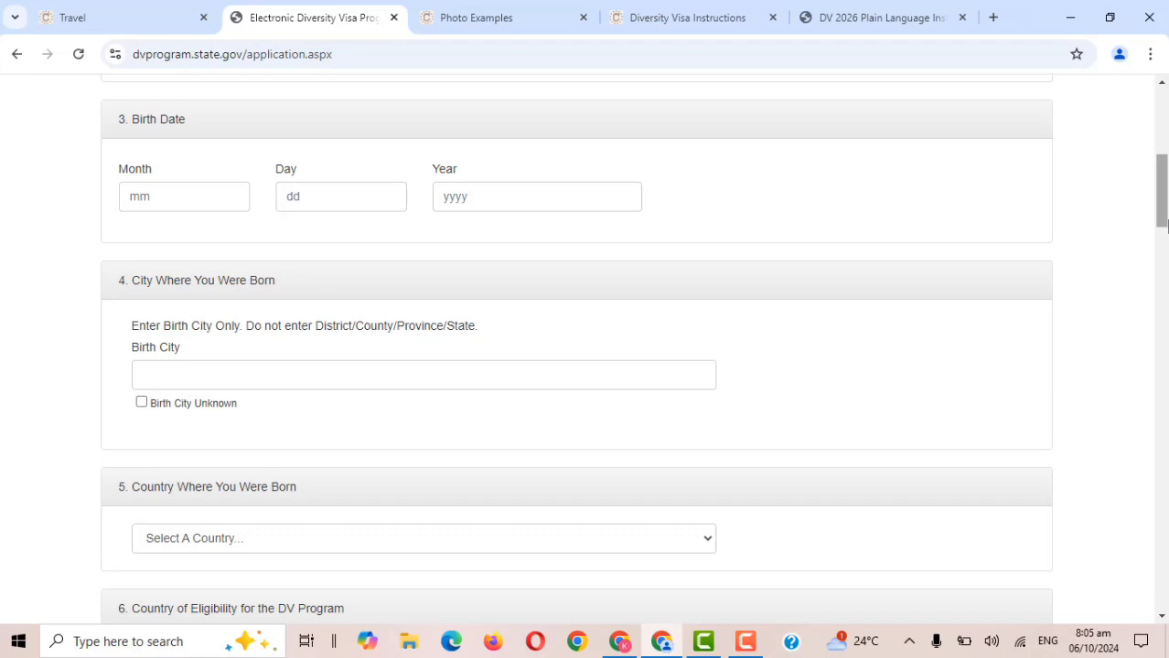
{"action": "left_click", "coordinate": [202, 197]}
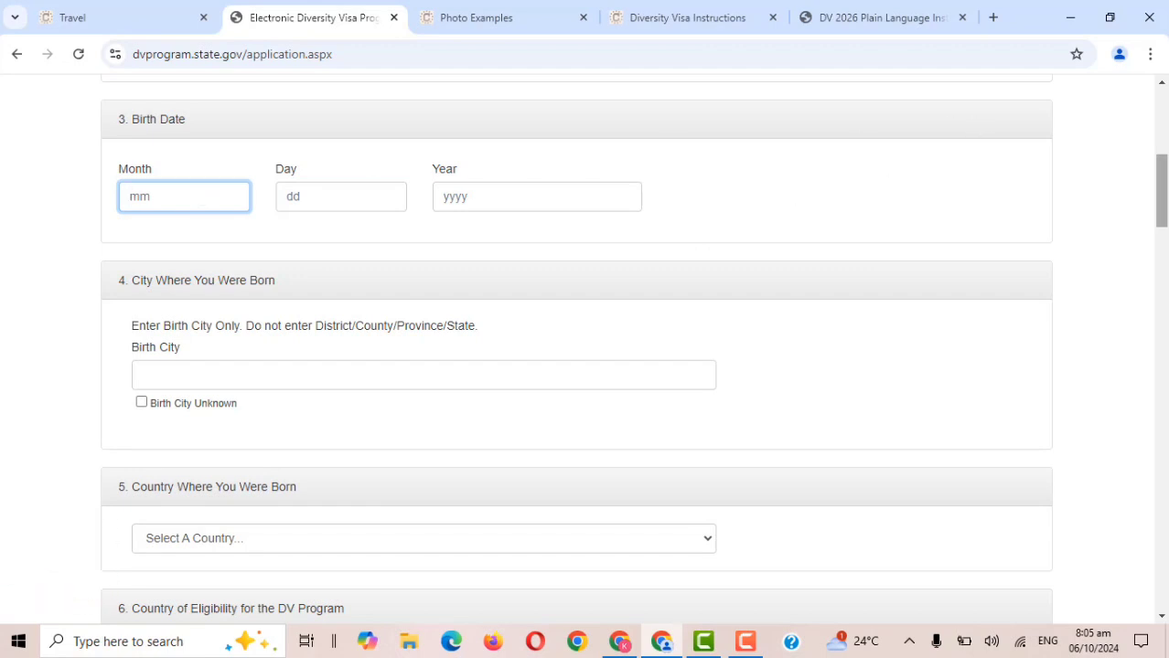
Enter the birth date as month 04, day 11, year 1994.
{"action": "mouse_move", "coordinate": [1161, 213]}
{"action": "left_mouse_down"}
{"action": "mouse_move", "coordinate": [1162, 162]}
{"action": "mouse_move", "coordinate": [1162, 218]}
{"action": "left_mouse_up"}
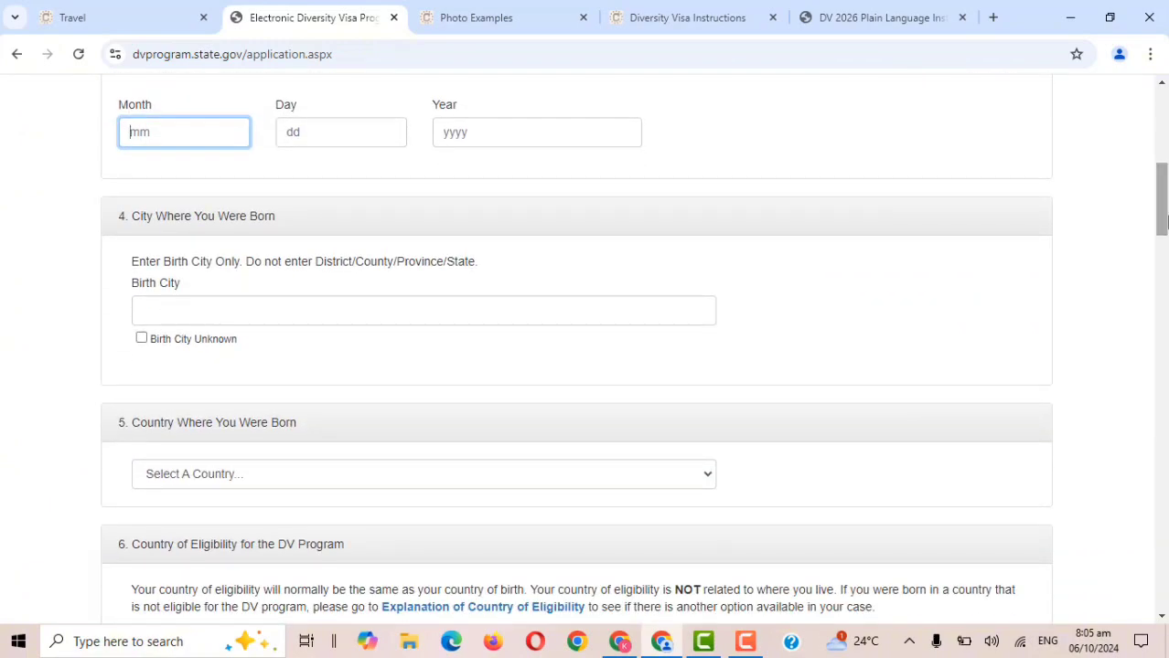
{"action": "key", "text": "Tab"}
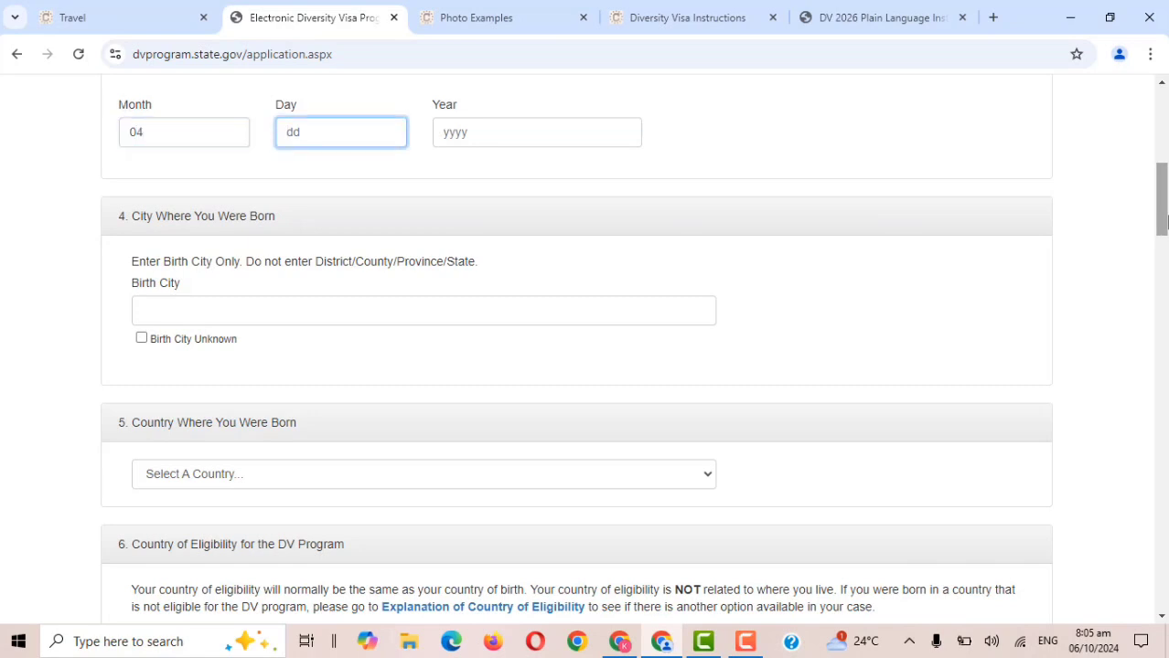
{"action": "key", "text": "Tab"}
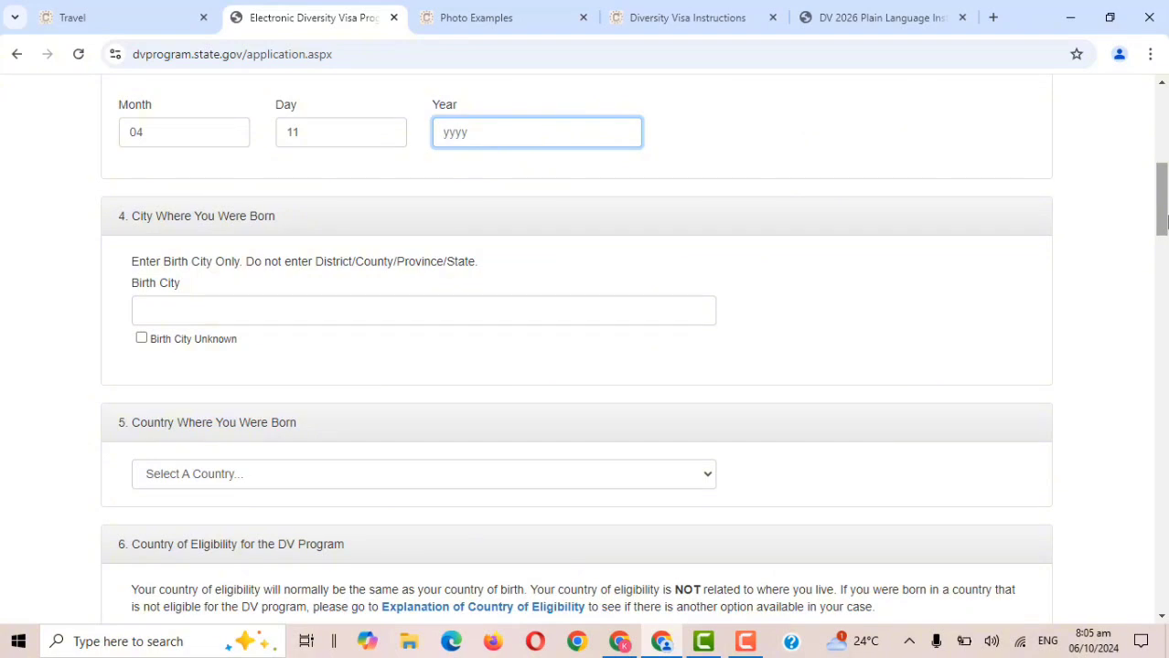
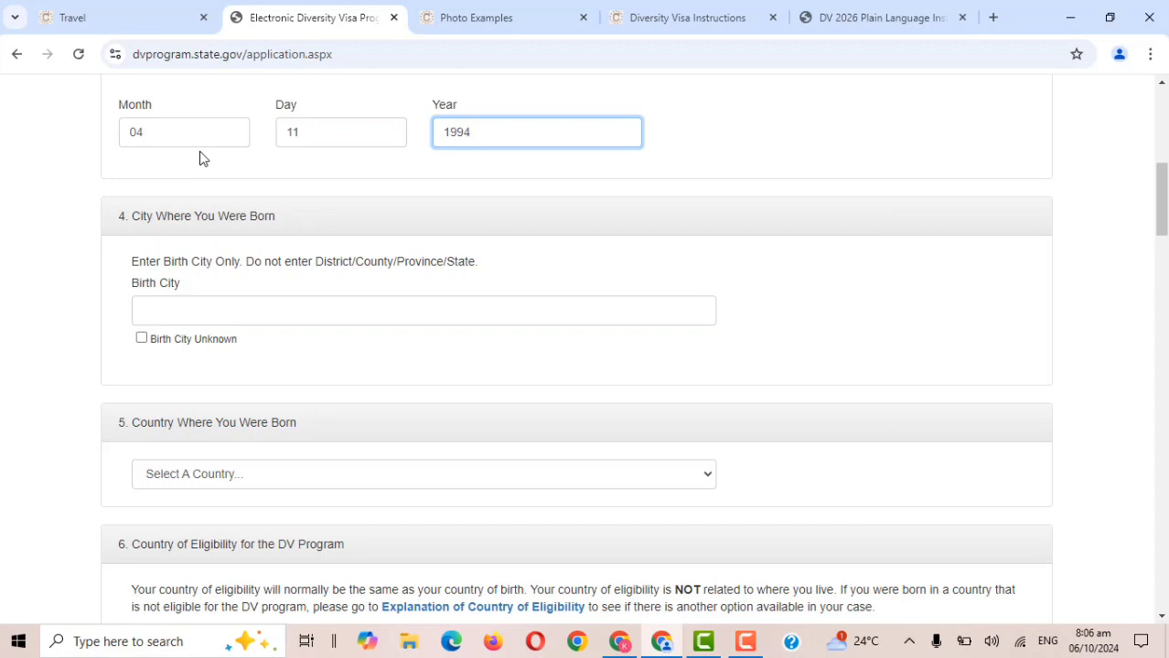
Enter Accra as the birth city, with Birth City Unknown left unticked.
{"action": "left_click_drag", "start_coordinate": [1163, 227], "coordinate": [1163, 244]}
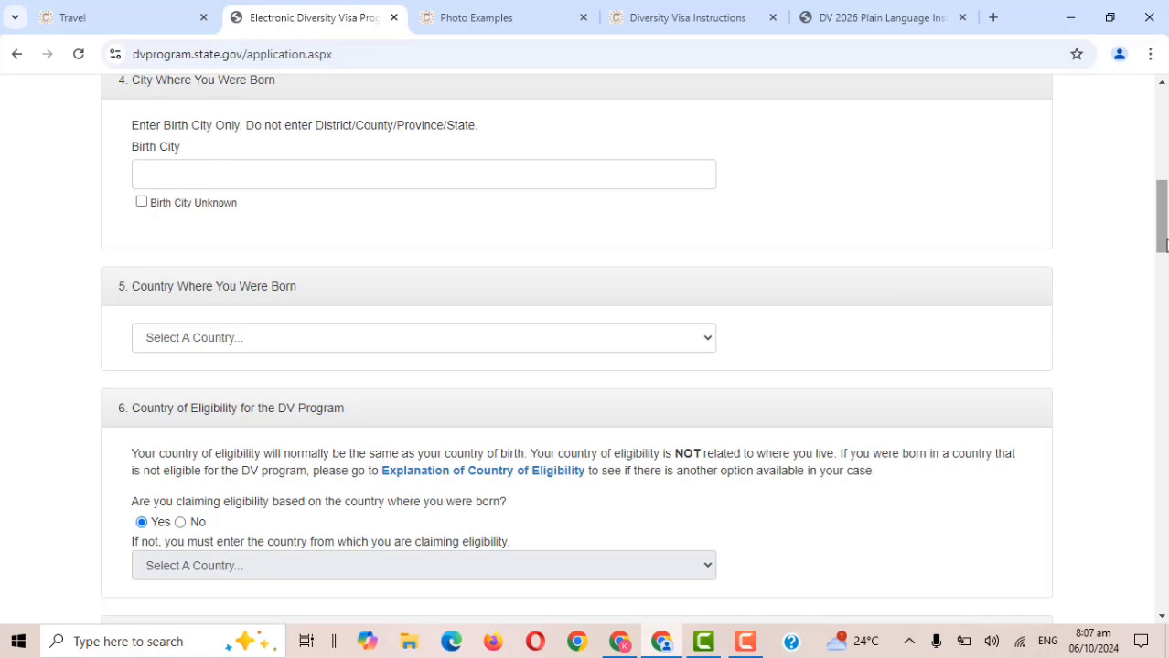
{"action": "left_click", "coordinate": [579, 172]}
{"action": "type", "text": "Accra"}
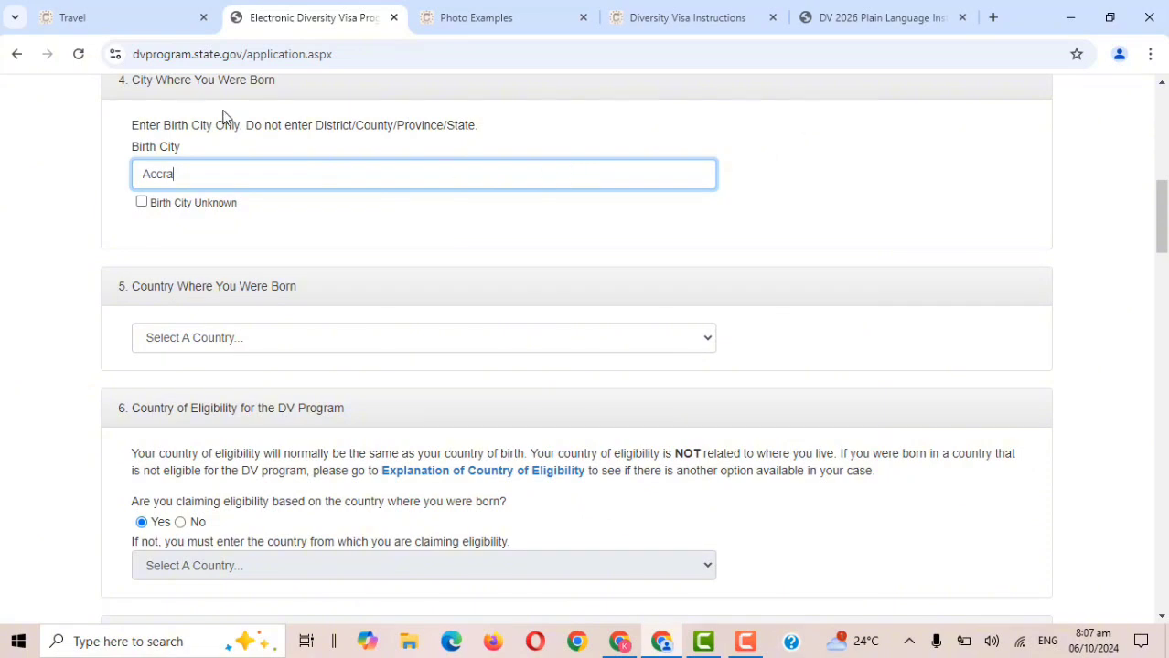
{"action": "left_click", "coordinate": [142, 206]}
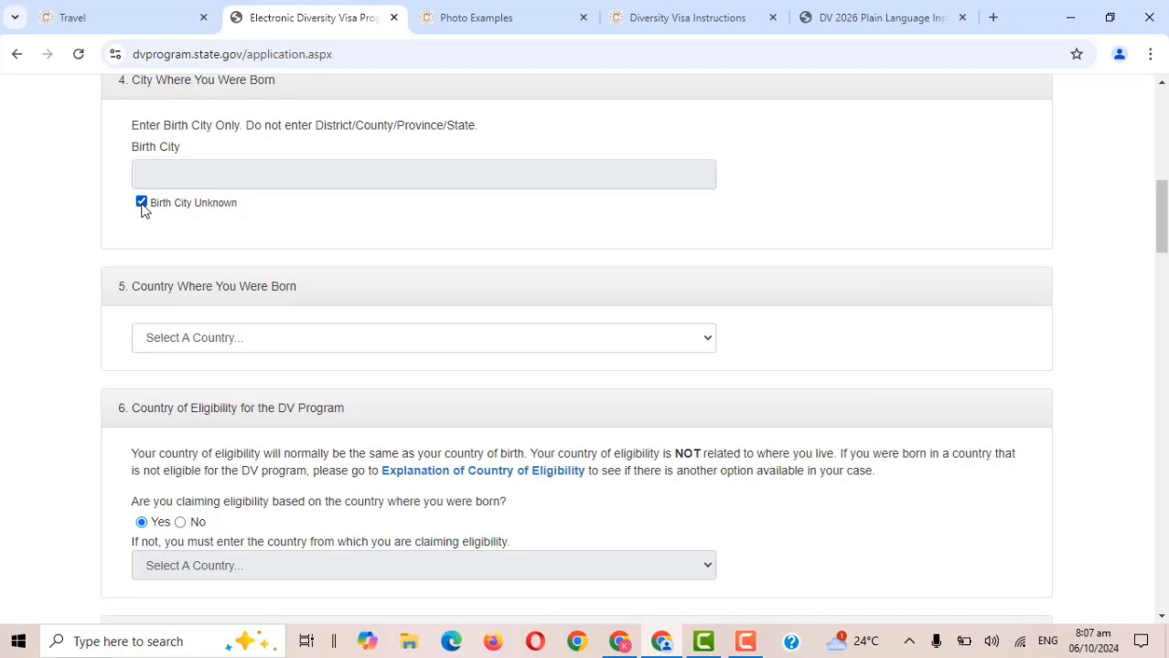
{"action": "left_click", "coordinate": [142, 205]}
{"action": "left_click", "coordinate": [151, 179]}
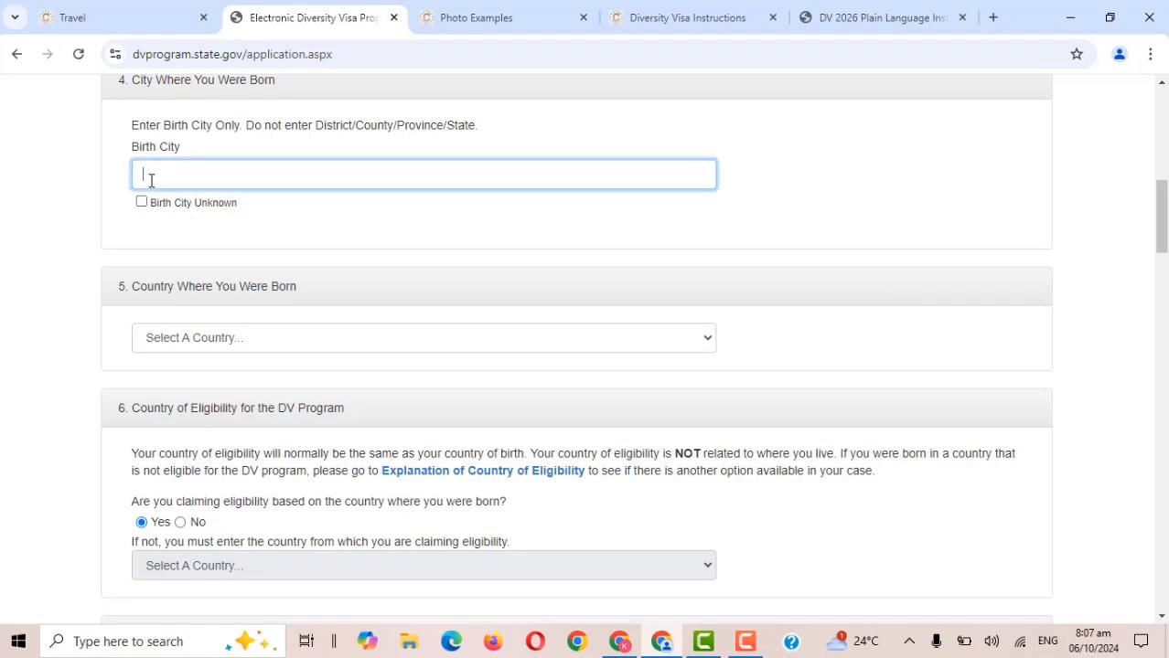
{"action": "type", "text": "Accra"}
Choose Ghana from the Country Where You Were Born dropdown in section 5.
{"action": "scroll", "coordinate": [1134, 256], "scroll_direction": "up", "scroll_amount": 5}
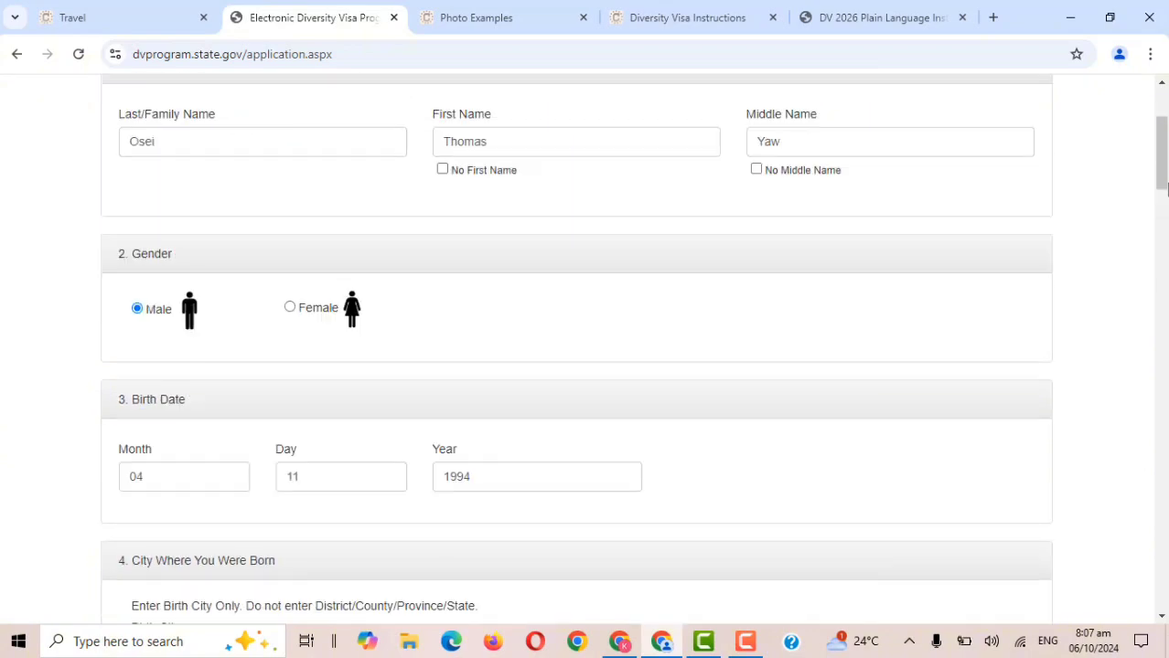
{"action": "left_click_drag", "start_coordinate": [1166, 187], "coordinate": [1165, 272]}
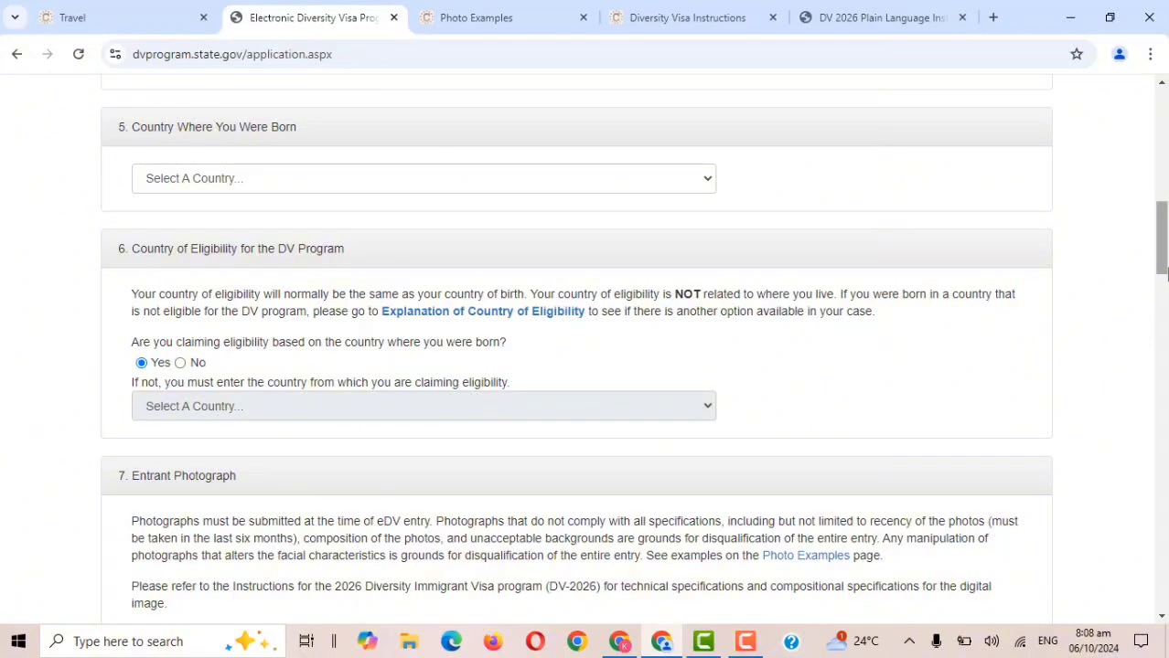
{"action": "left_click", "coordinate": [710, 187]}
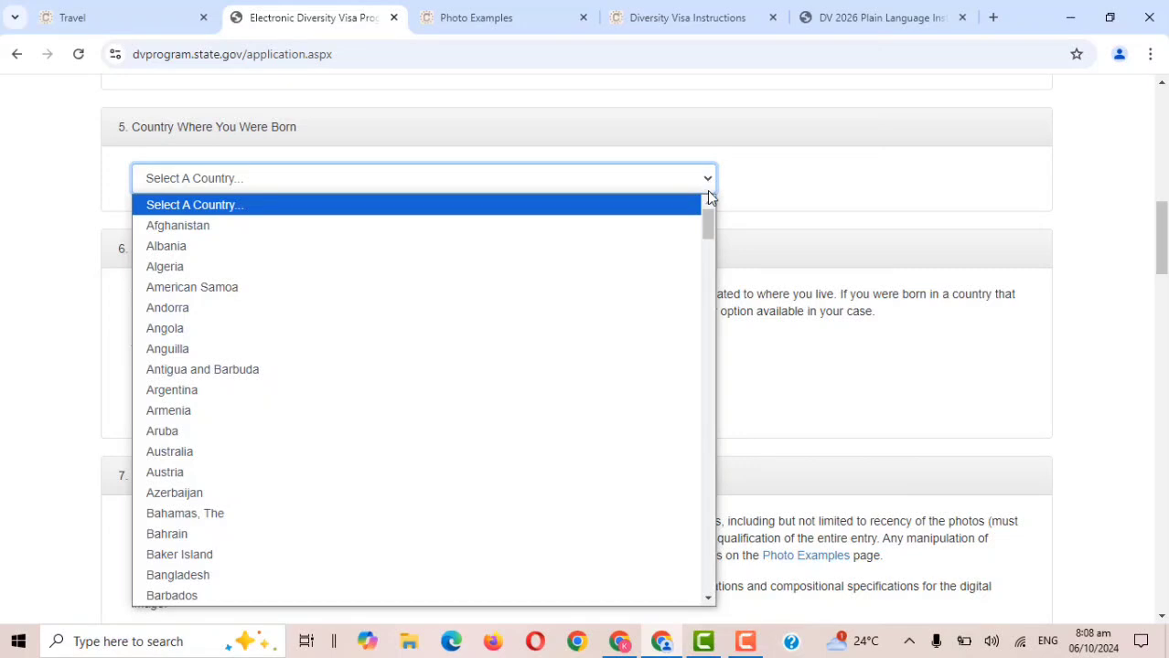
{"action": "left_click_drag", "start_coordinate": [710, 218], "coordinate": [704, 349]}
{"action": "left_click", "coordinate": [491, 297]}
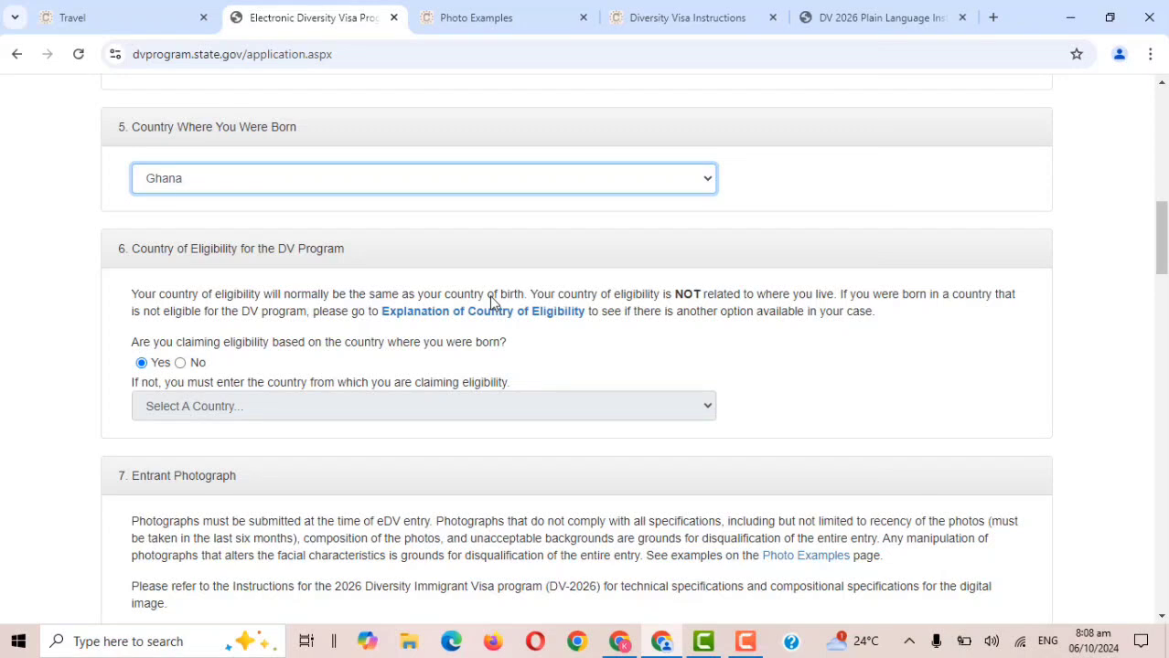
{"action": "left_click", "coordinate": [707, 188]}
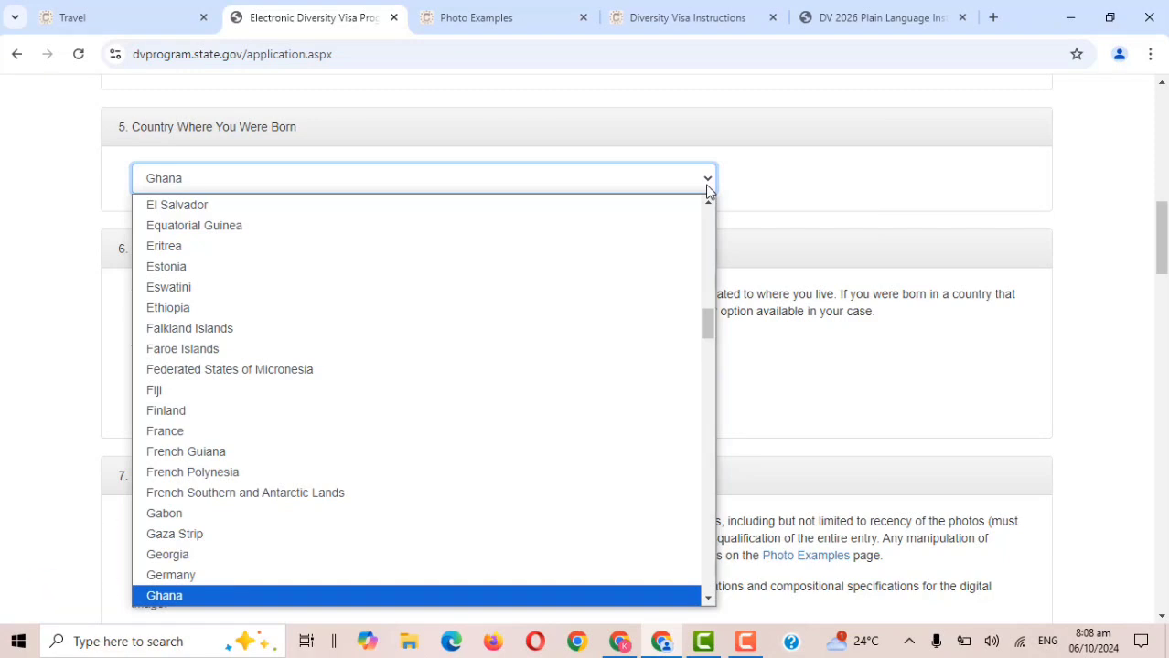
{"action": "key", "text": "p"}
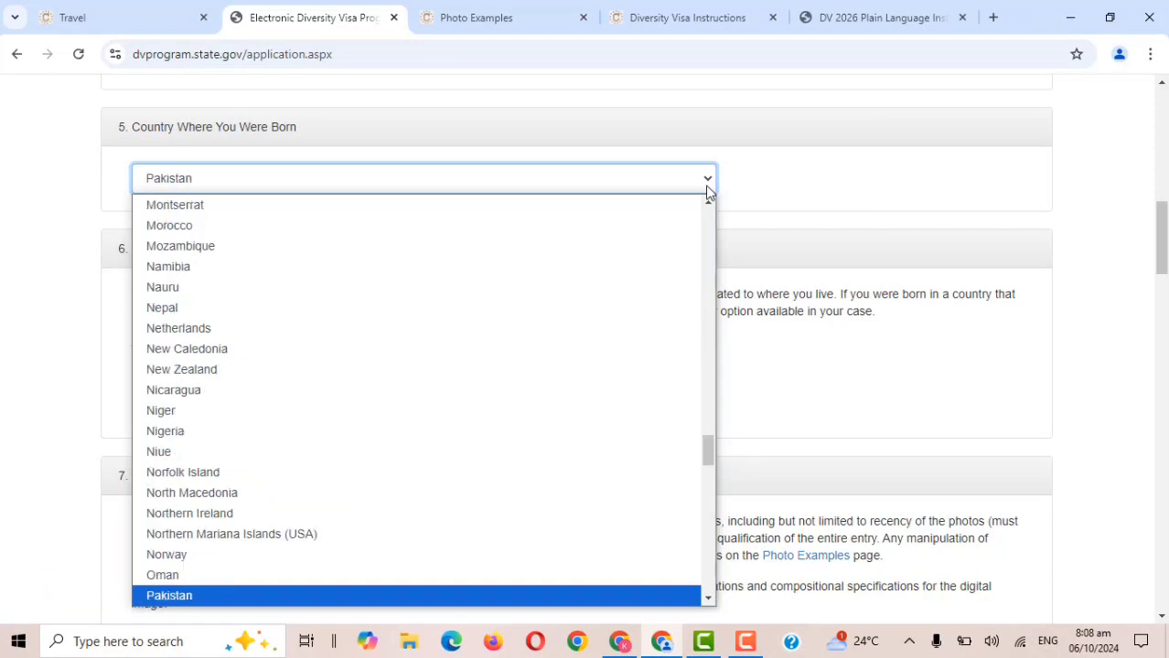
{"action": "left_click_drag", "start_coordinate": [712, 440], "coordinate": [711, 470]}
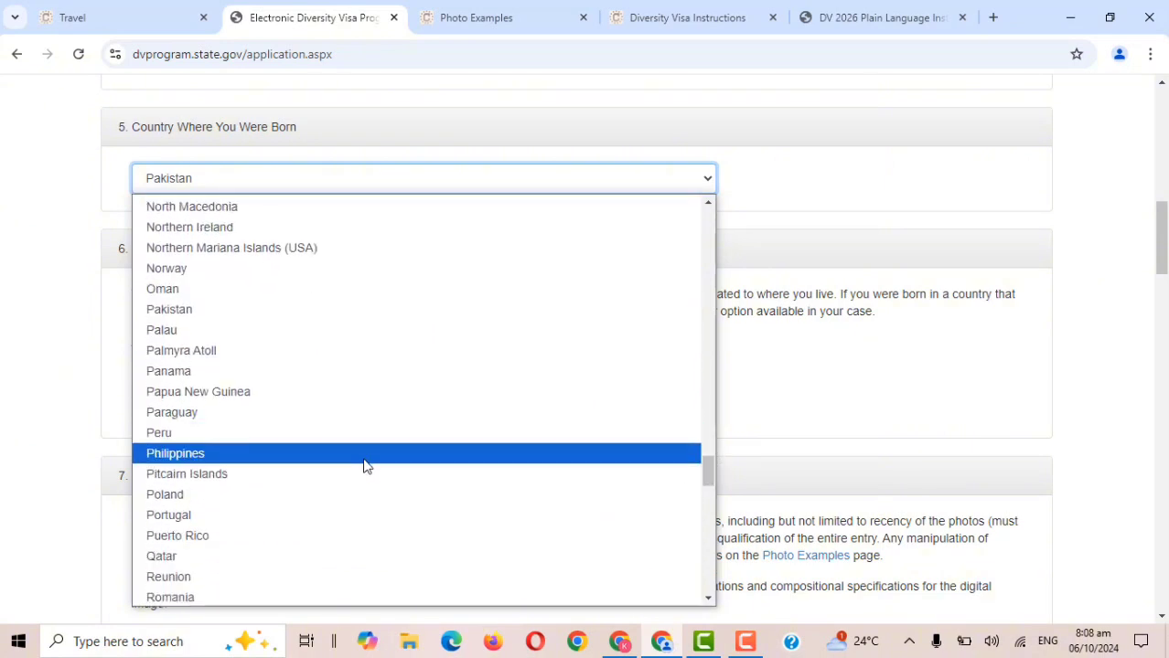
{"action": "left_click", "coordinate": [746, 186]}
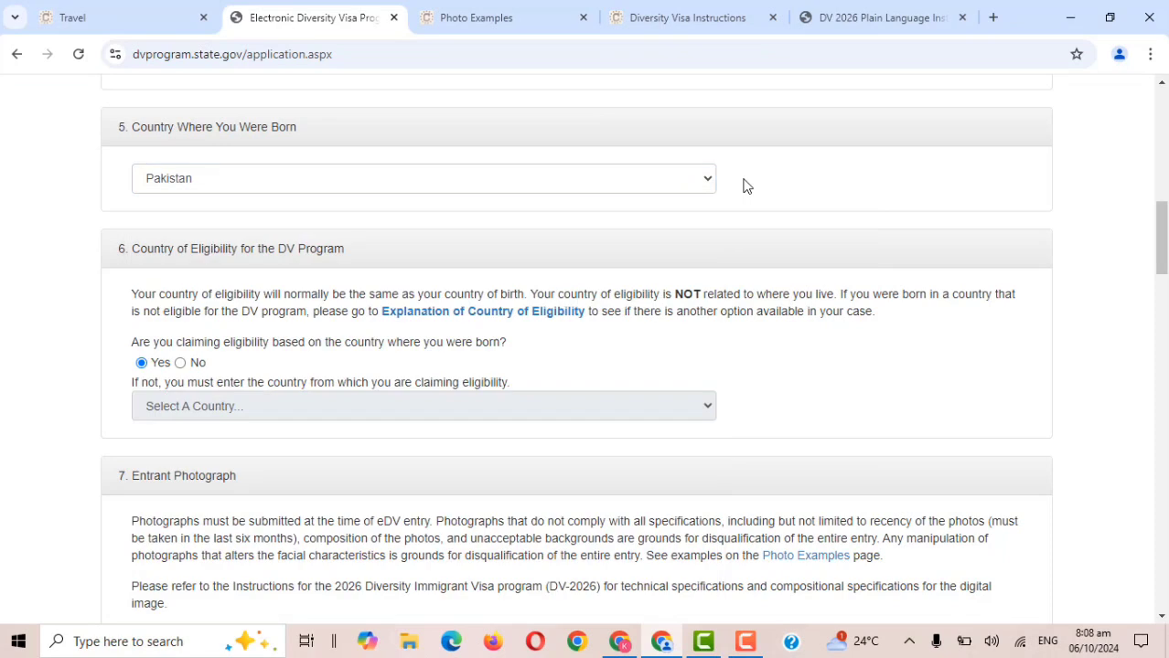
{"action": "left_click", "coordinate": [637, 186]}
{"action": "key", "text": "g"}
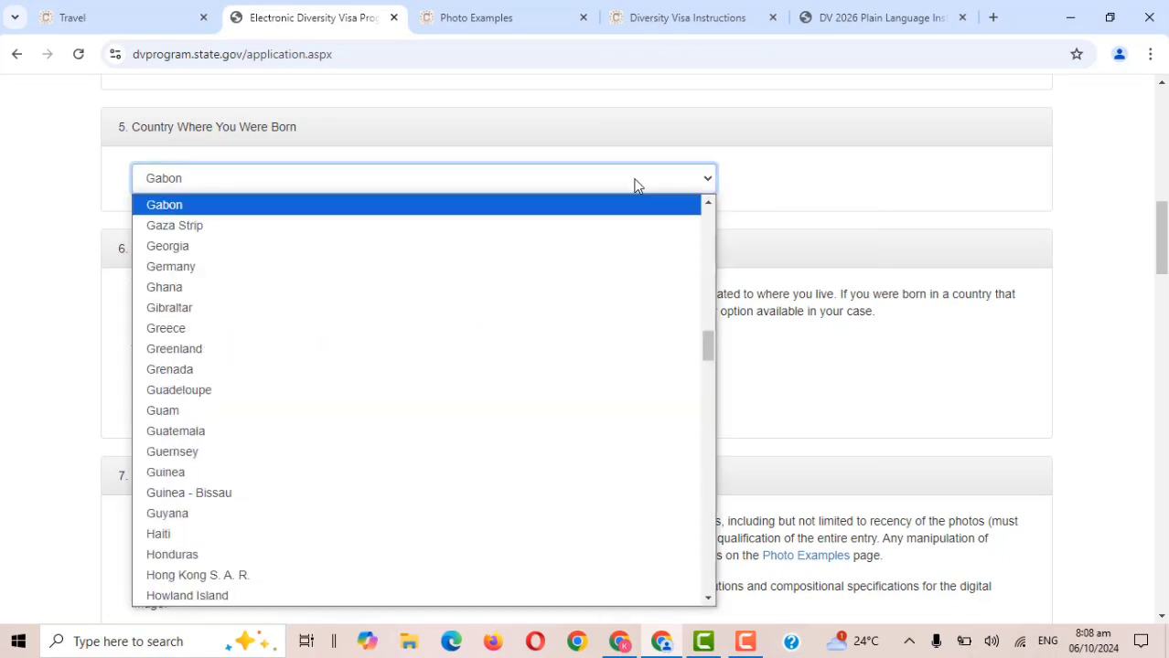
{"action": "left_click", "coordinate": [509, 291]}
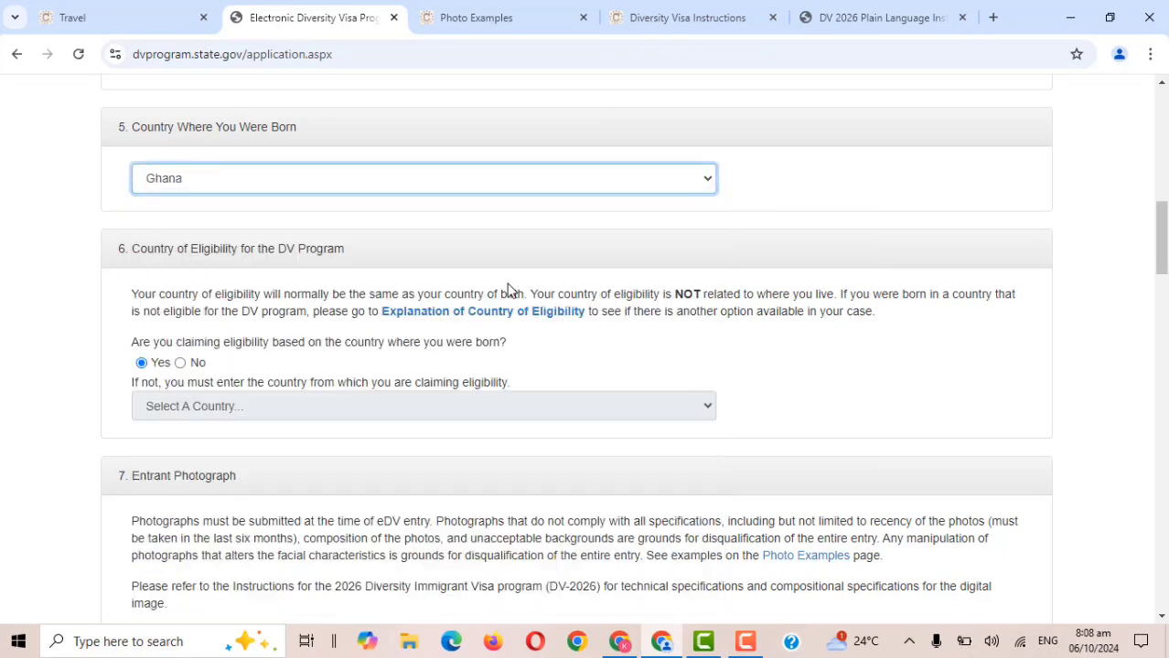
Scroll the eDV form to section 6, showing Yes for birth-country eligibility.
{"action": "left_click_drag", "start_coordinate": [1164, 212], "coordinate": [1164, 234]}
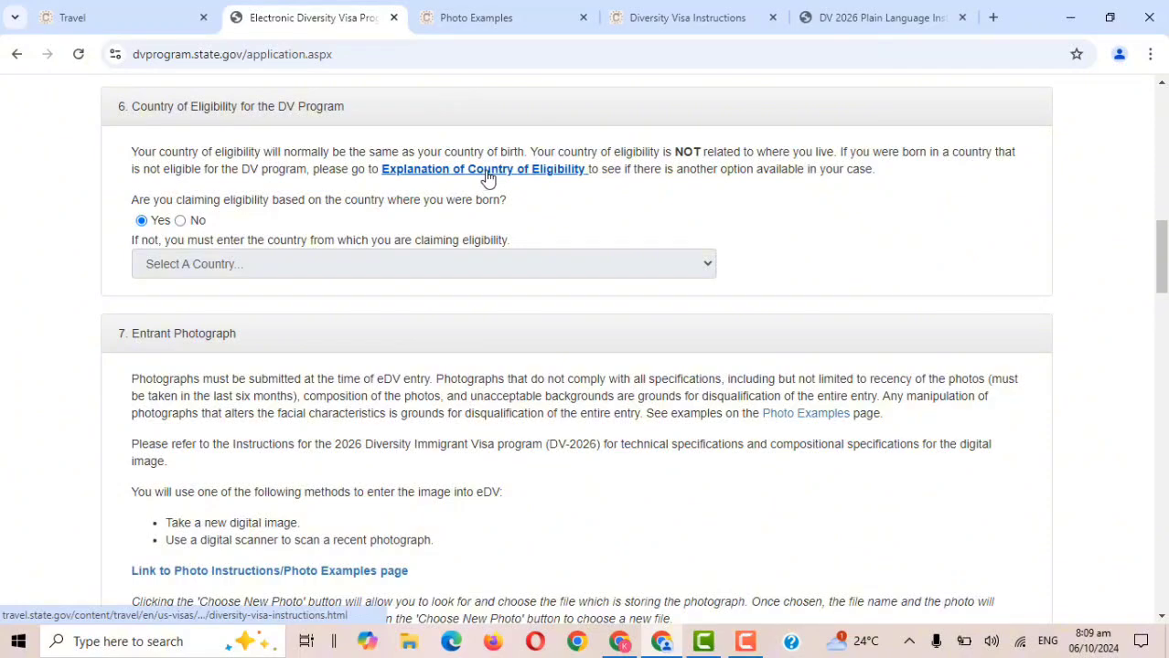
Review page 2 of the DV-2026 Plain Language Instructions PDF, then go back to the eDV form.
{"action": "left_click", "coordinate": [661, 11]}
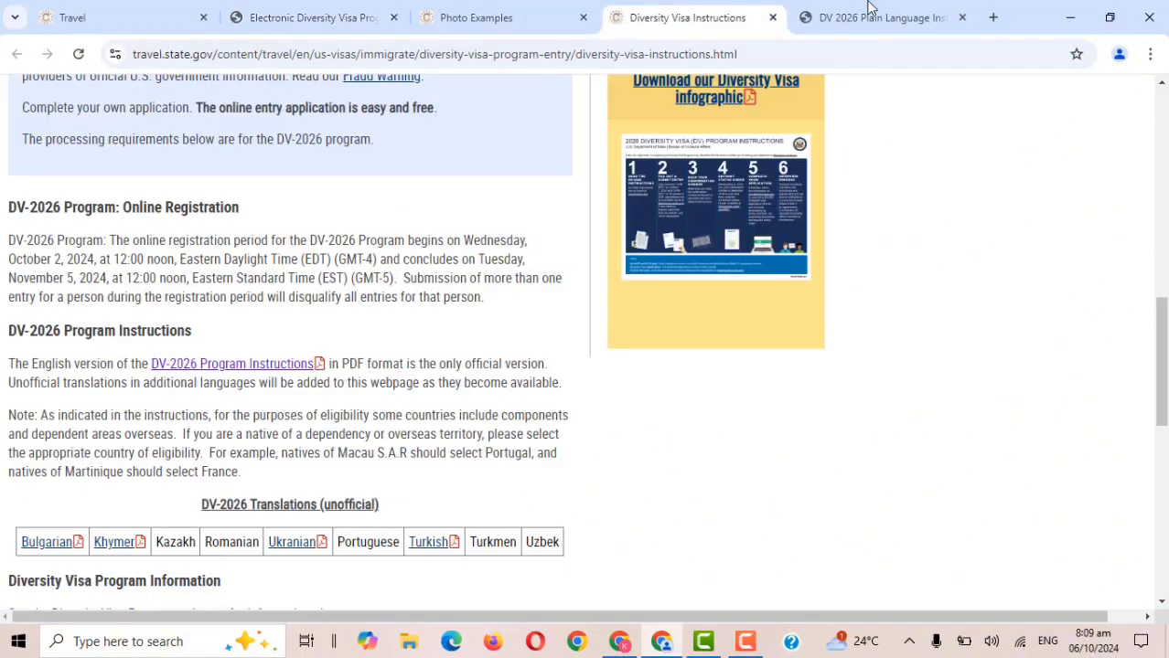
{"action": "left_click", "coordinate": [874, 11]}
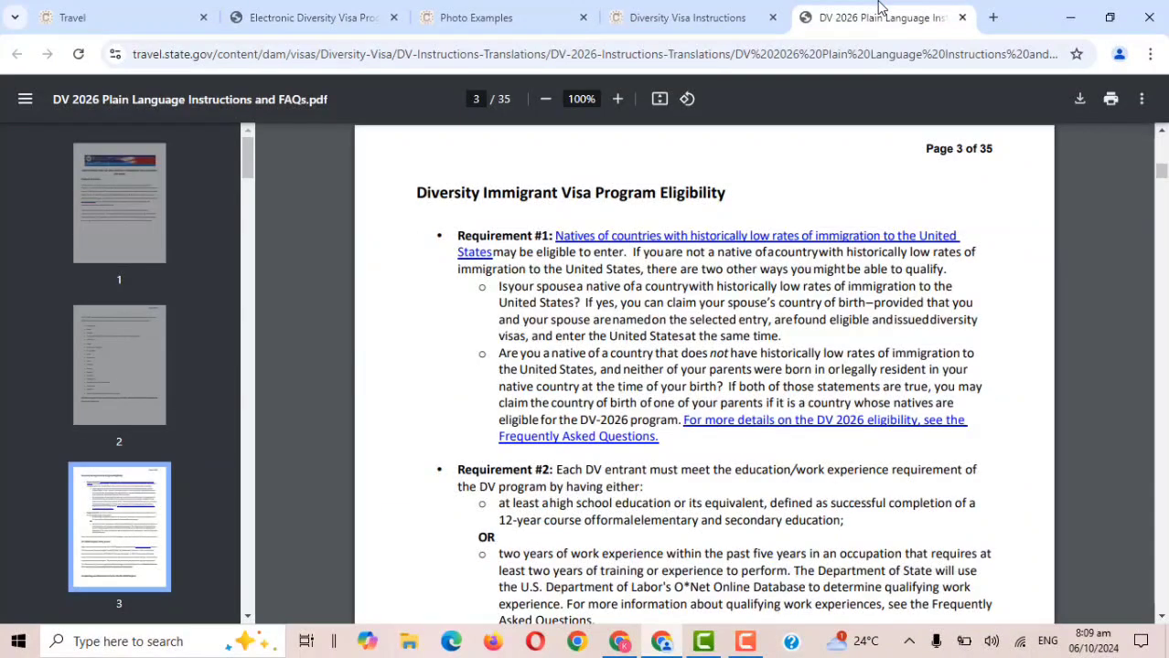
{"action": "left_click", "coordinate": [131, 388]}
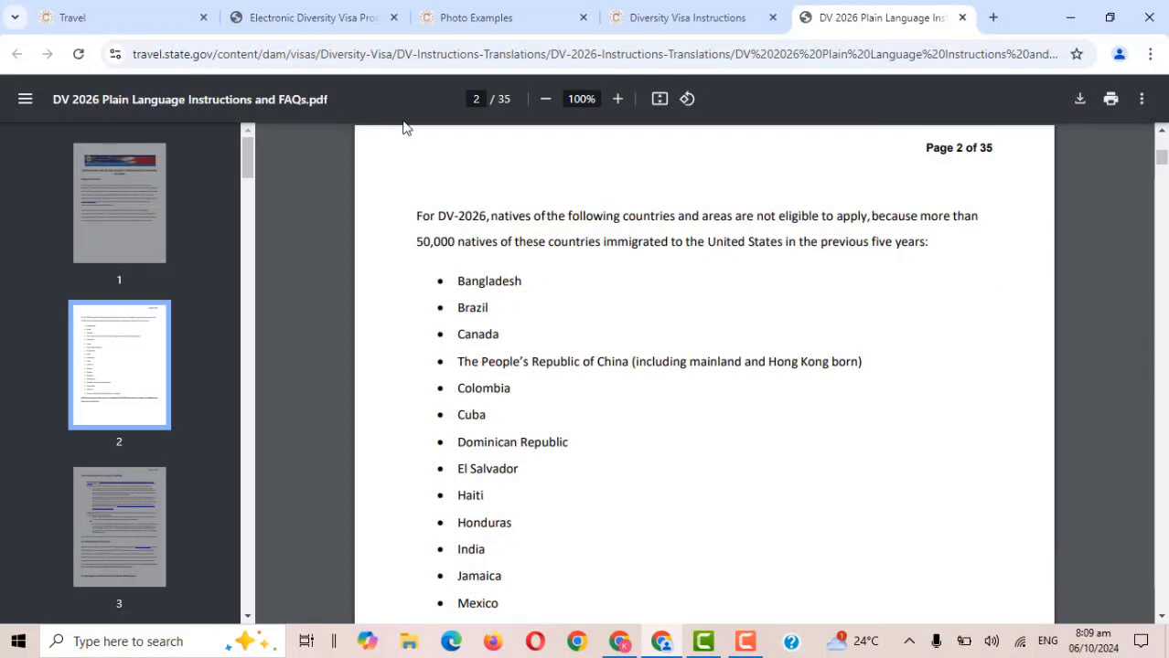
{"action": "left_click", "coordinate": [294, 10]}
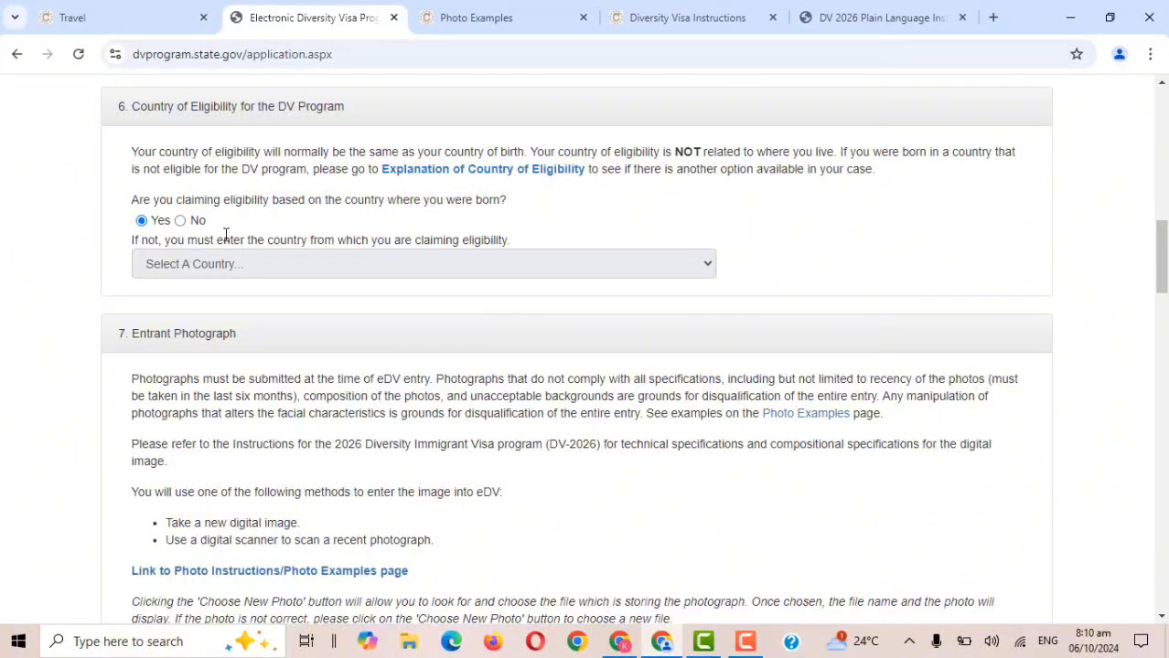
{"action": "left_click", "coordinate": [181, 221]}
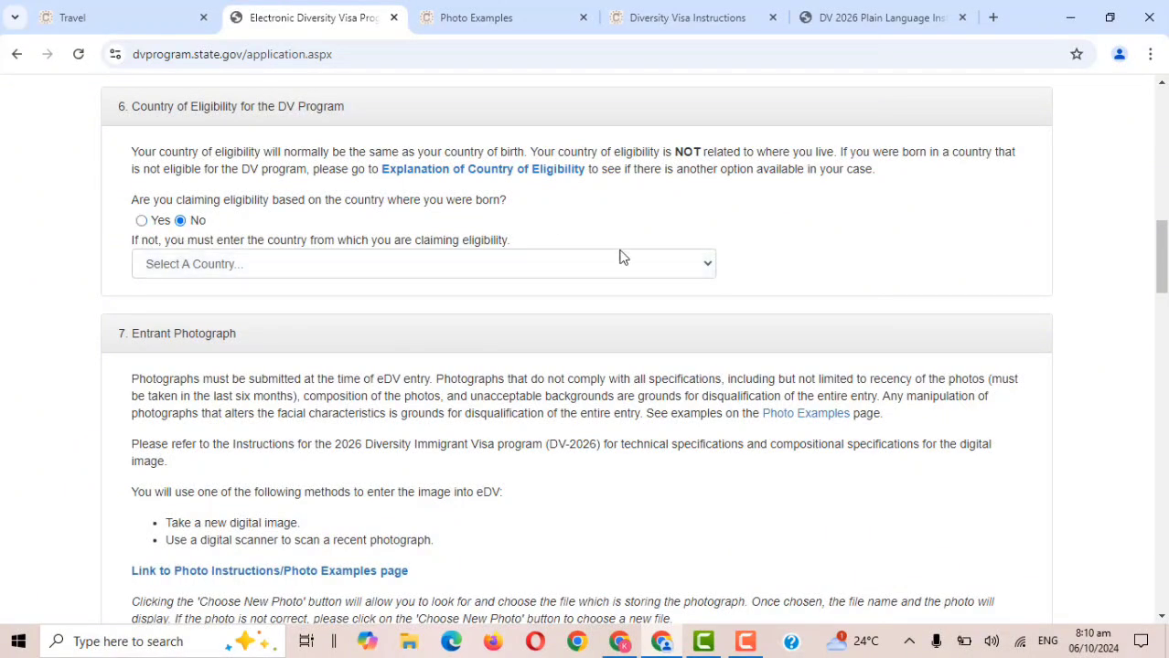
{"action": "left_click", "coordinate": [704, 277]}
{"action": "key", "text": "g"}
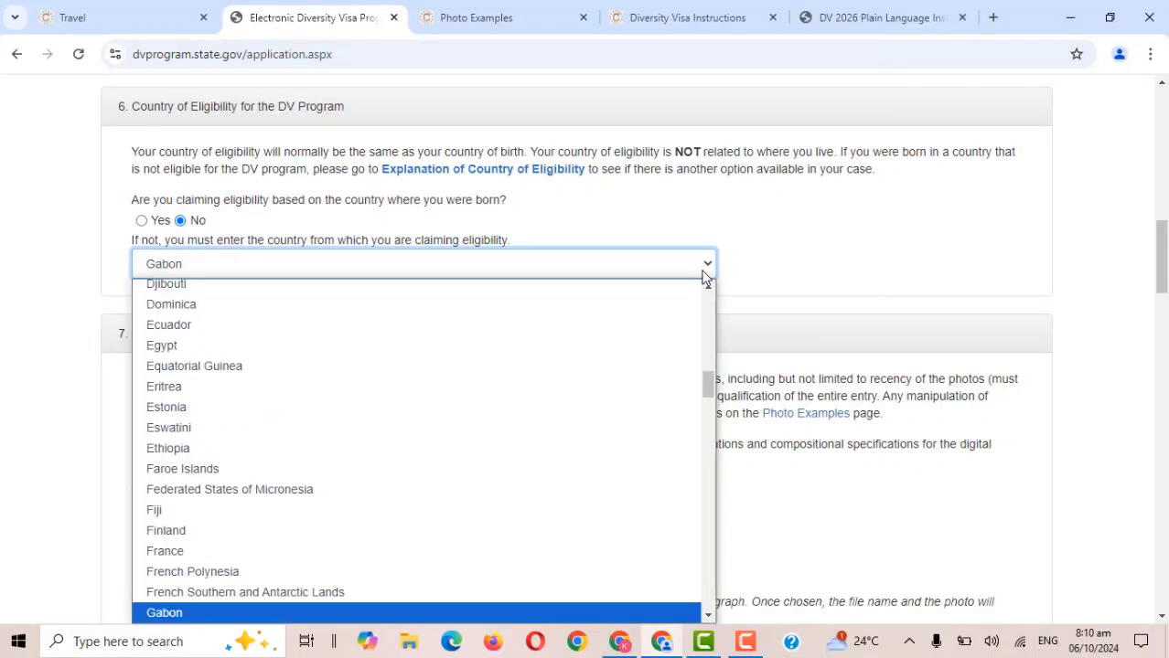
{"action": "key", "text": "h"}
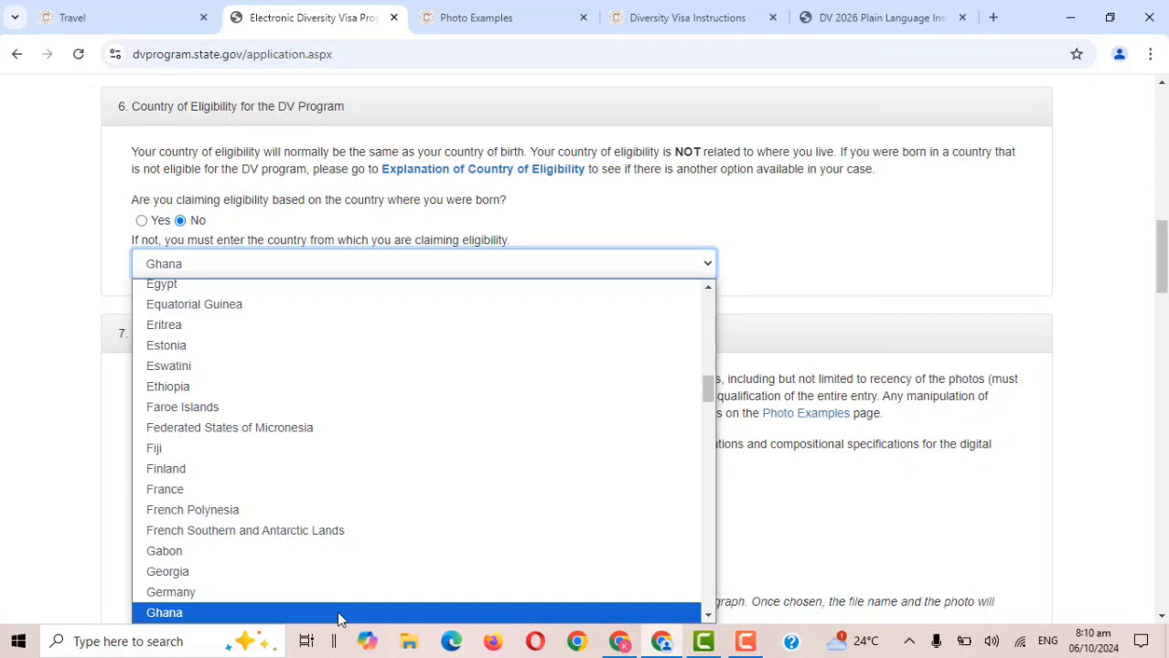
{"action": "left_click", "coordinate": [161, 223]}
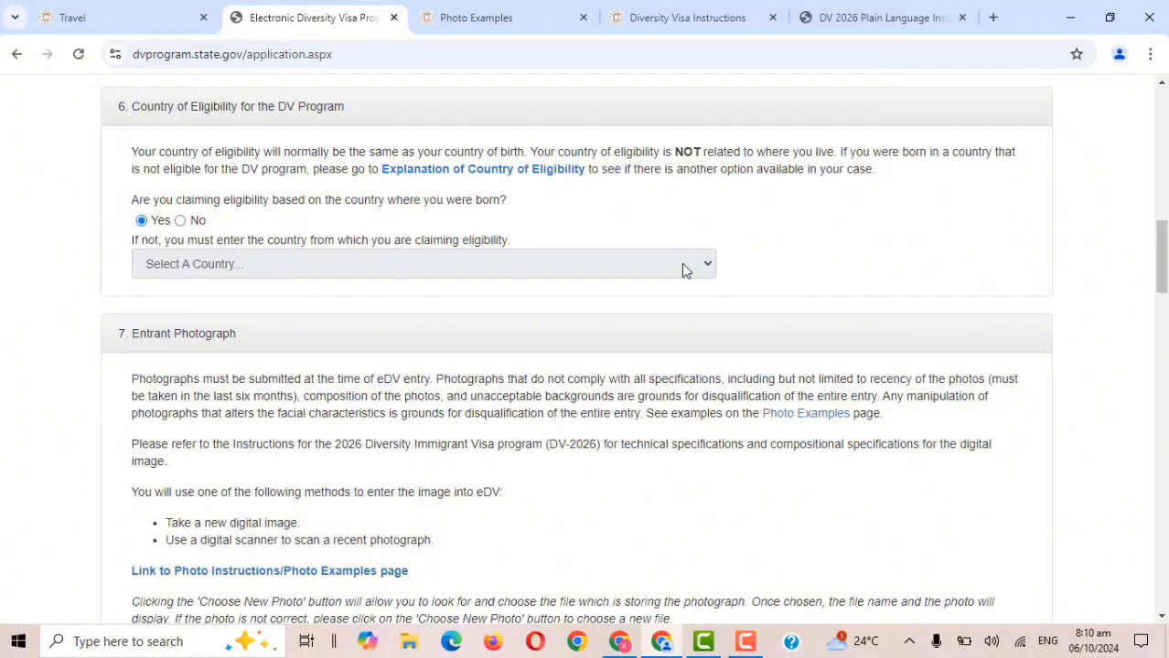
{"action": "left_click_drag", "start_coordinate": [1164, 253], "coordinate": [1165, 272]}
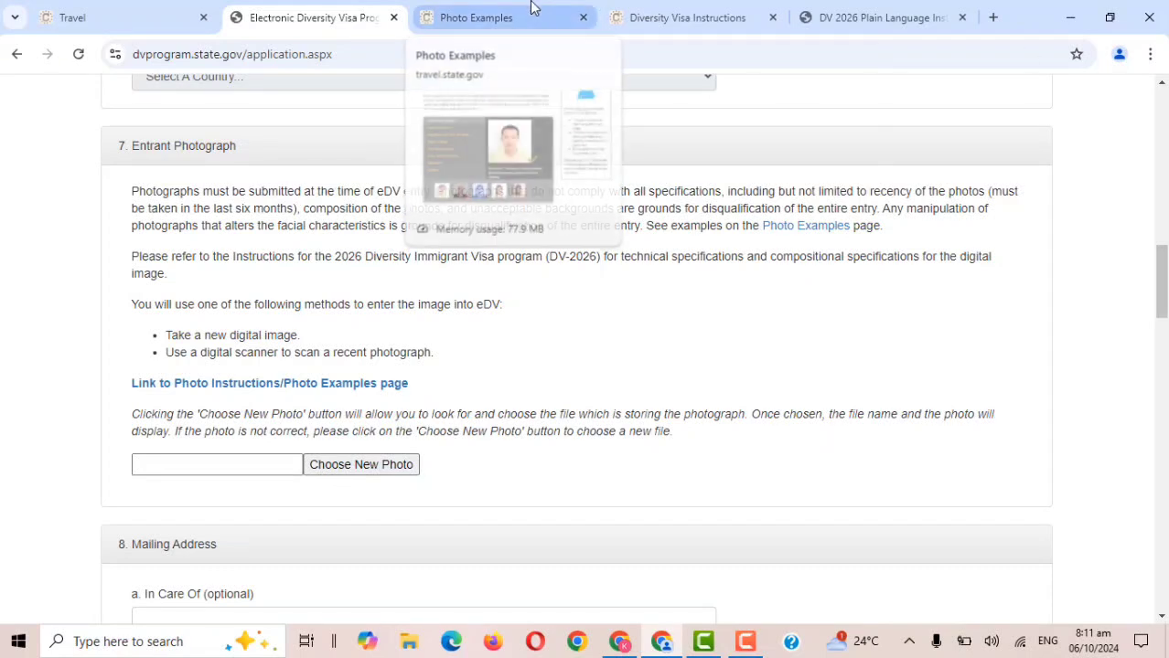
Look over the Travel.State.Gov visa photo examples in a new tab, then go back to the eDV form.
{"action": "left_click", "coordinate": [298, 390]}
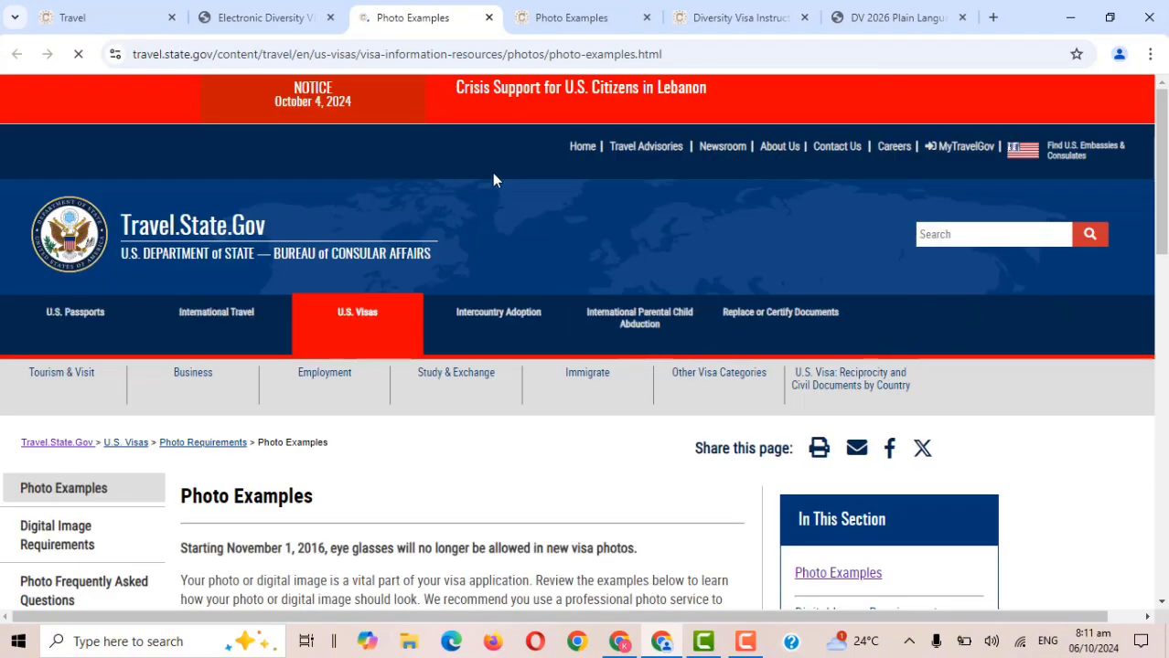
{"action": "mouse_move", "coordinate": [1162, 123]}
{"action": "left_mouse_down"}
{"action": "mouse_move", "coordinate": [1165, 375]}
{"action": "mouse_move", "coordinate": [1153, 124]}
{"action": "left_mouse_up"}
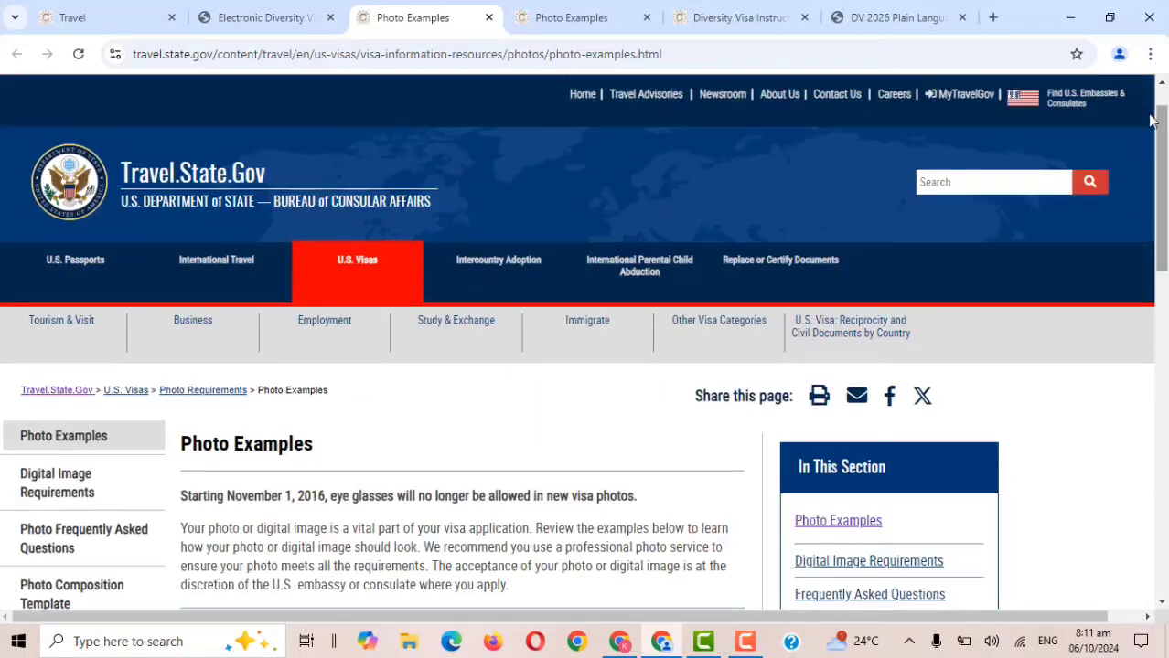
{"action": "left_click", "coordinate": [244, 9]}
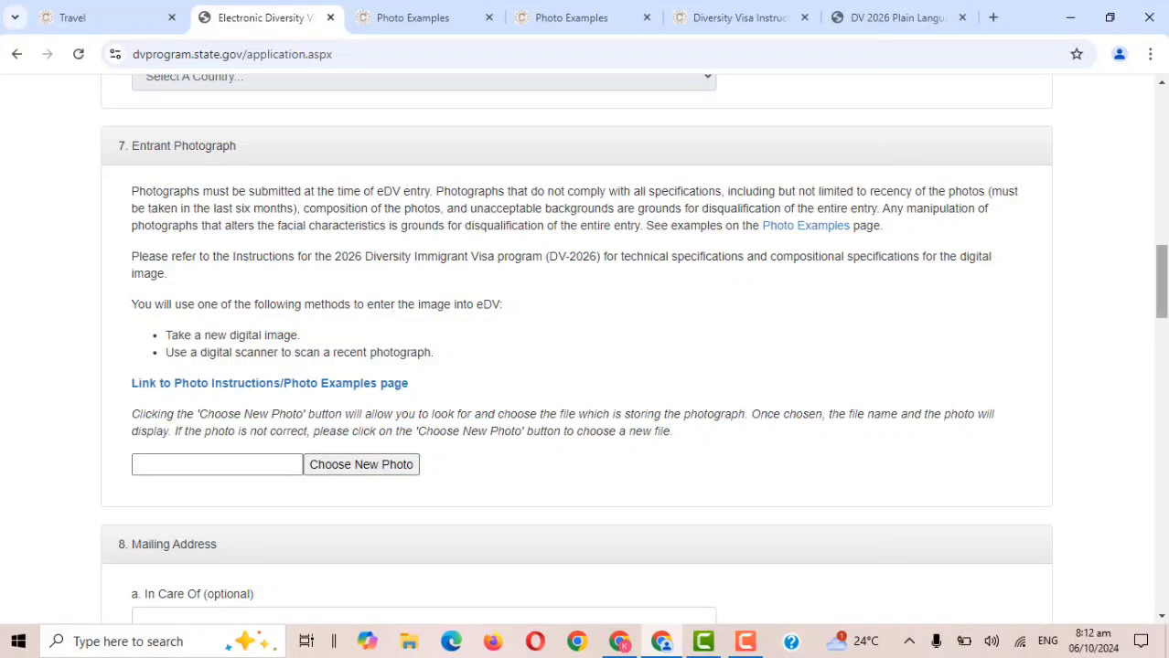
{"action": "left_click_drag", "start_coordinate": [1161, 280], "coordinate": [1165, 289]}
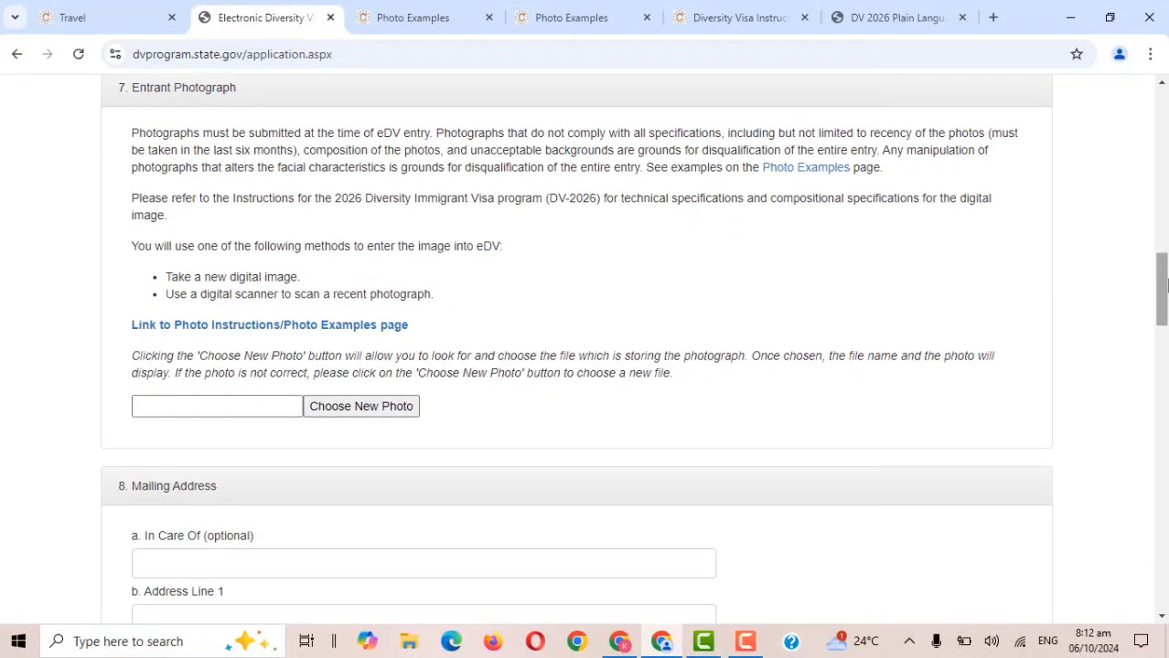
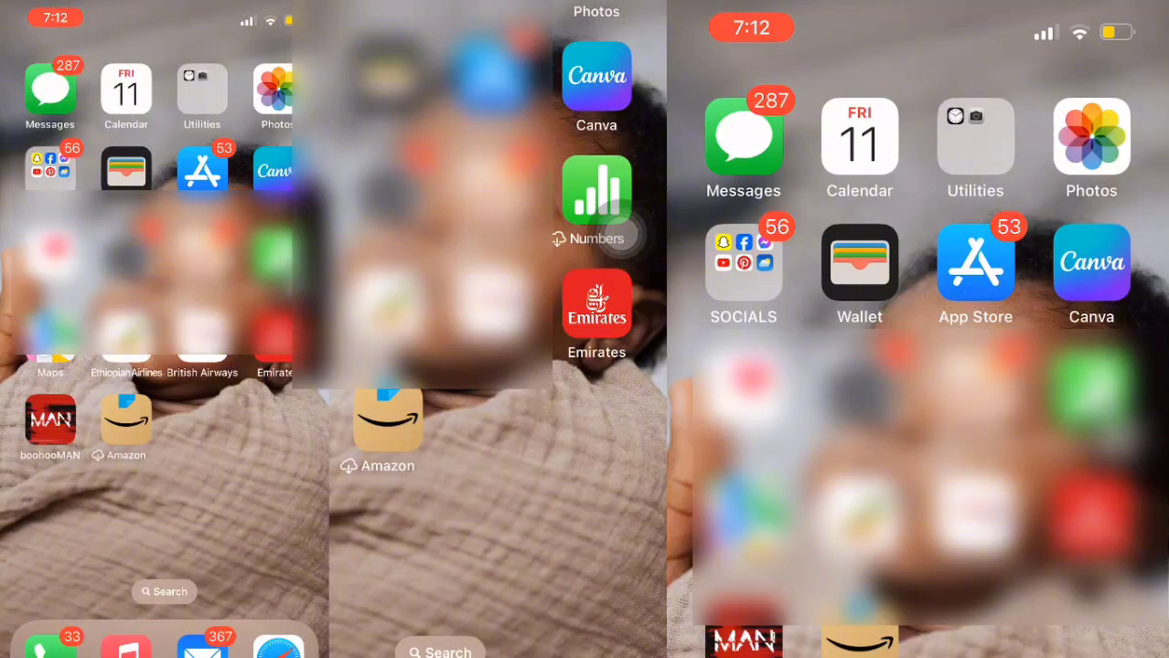
Search the App Store for 'passport photo and id maker'.
{"action": "left_click", "coordinate": [975, 263]}
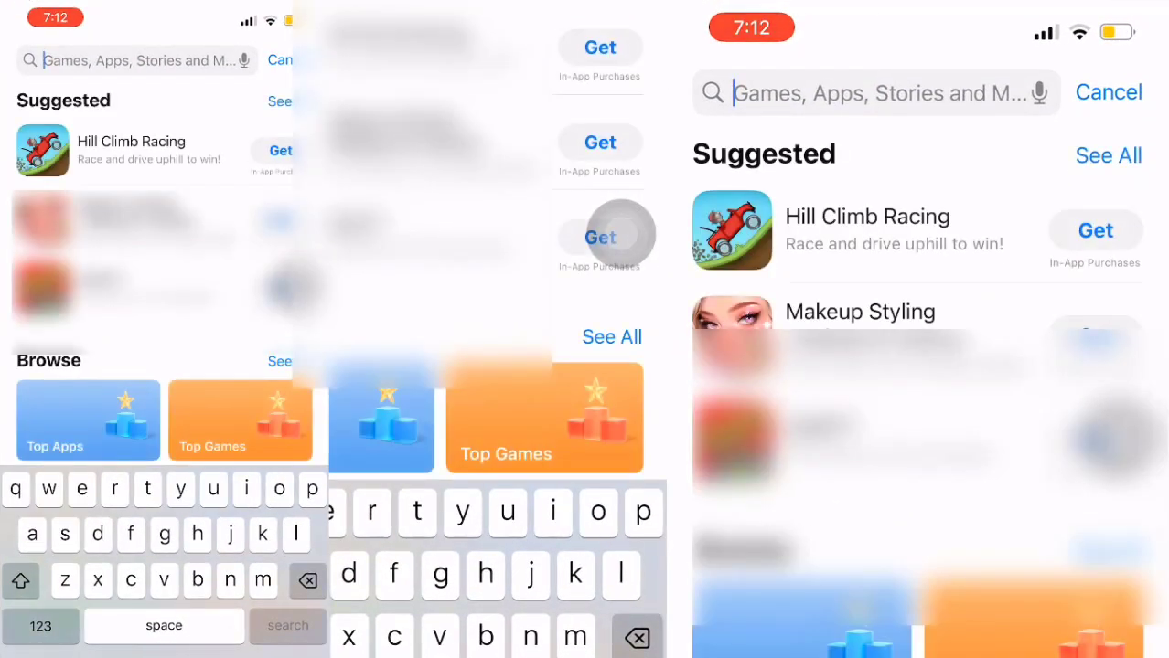
{"action": "type", "text": "passport p"}
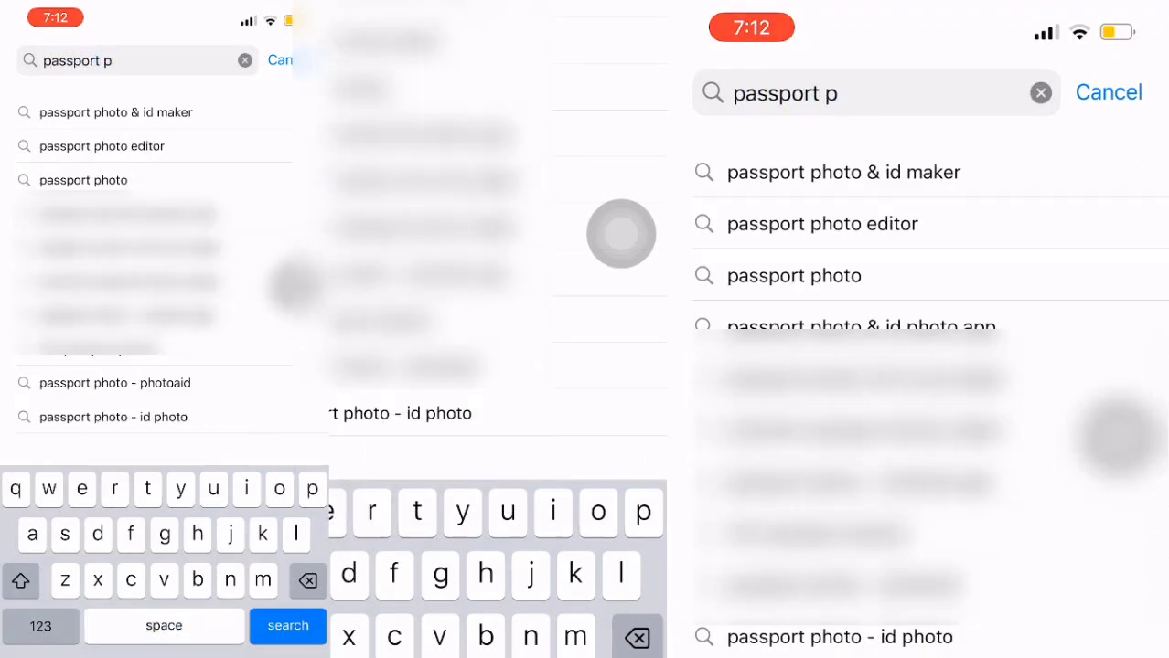
{"action": "type", "text": "hoto "}
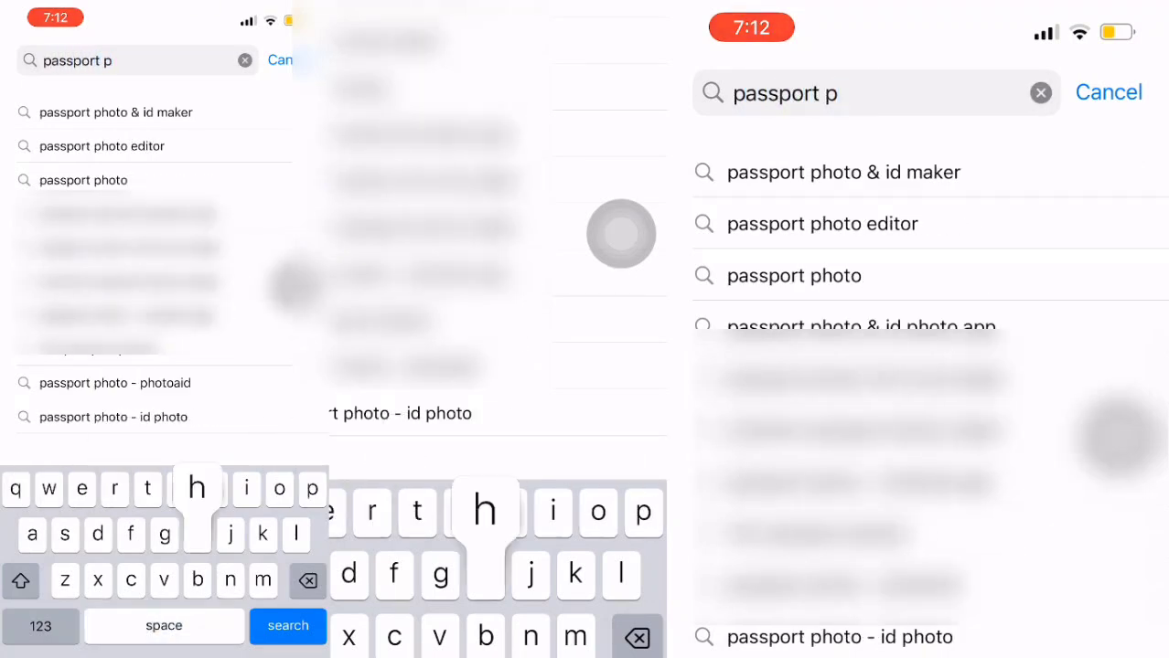
{"action": "type", "text": "and id "}
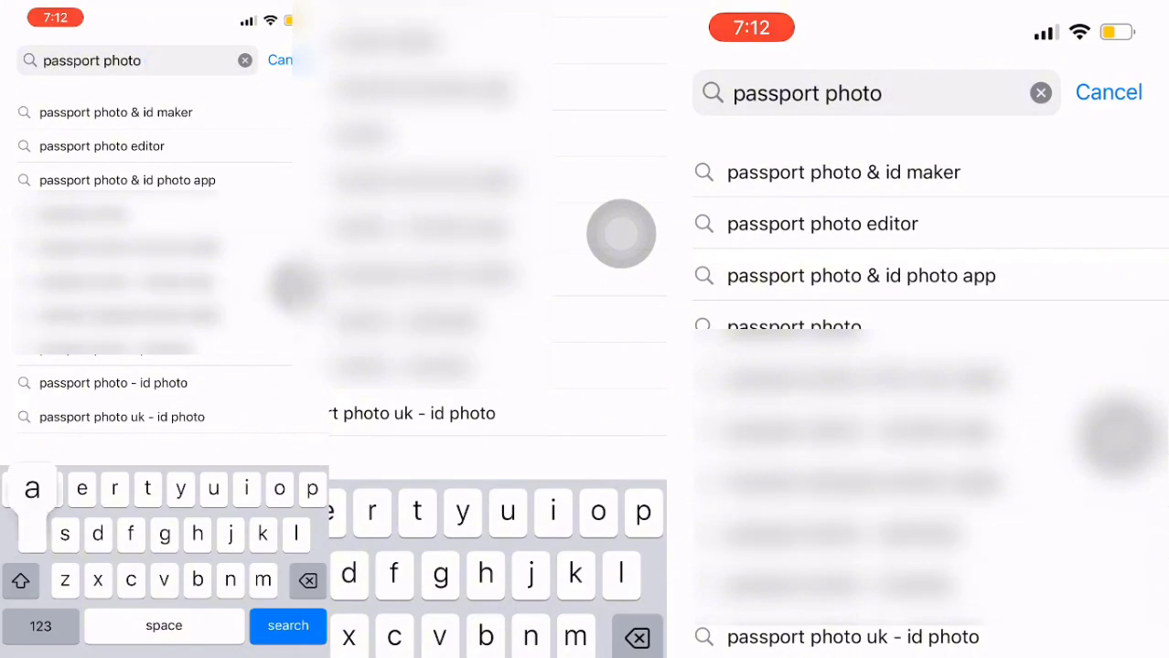
{"action": "type", "text": "nak"}
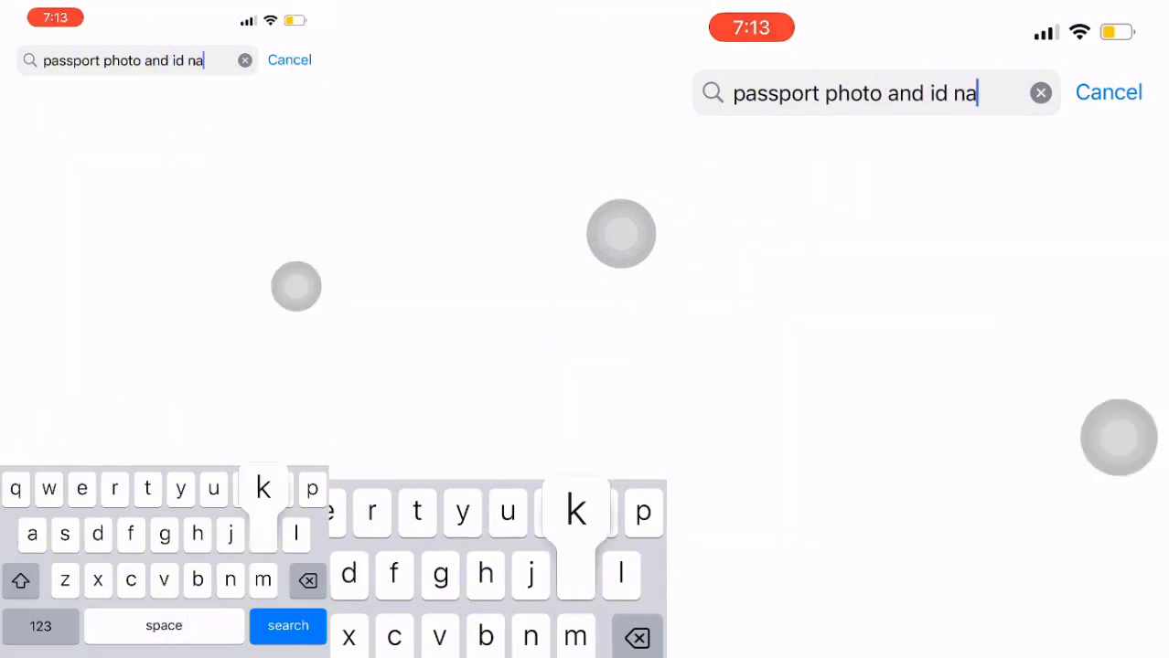
{"action": "key", "text": "BackSpace"}
{"action": "key", "text": "BackSpace"}
{"action": "type", "text": "m"}
{"action": "key", "text": "BackSpace"}
{"action": "key", "text": "BackSpace"}
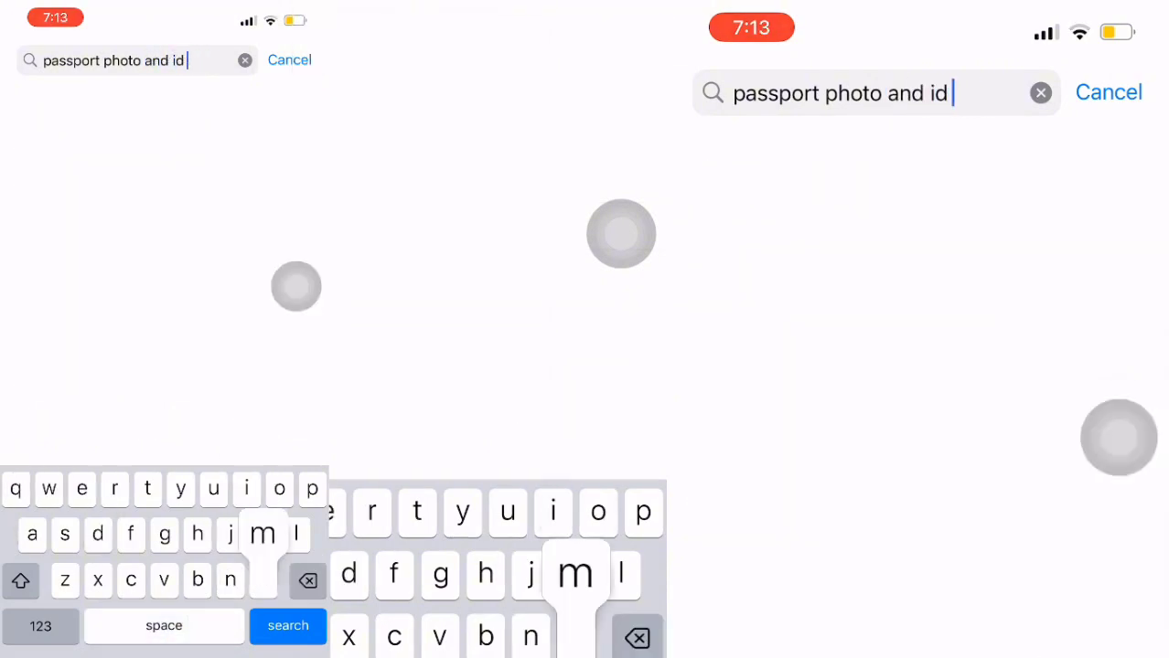
{"action": "type", "text": "maker"}
{"action": "key", "text": "Return"}
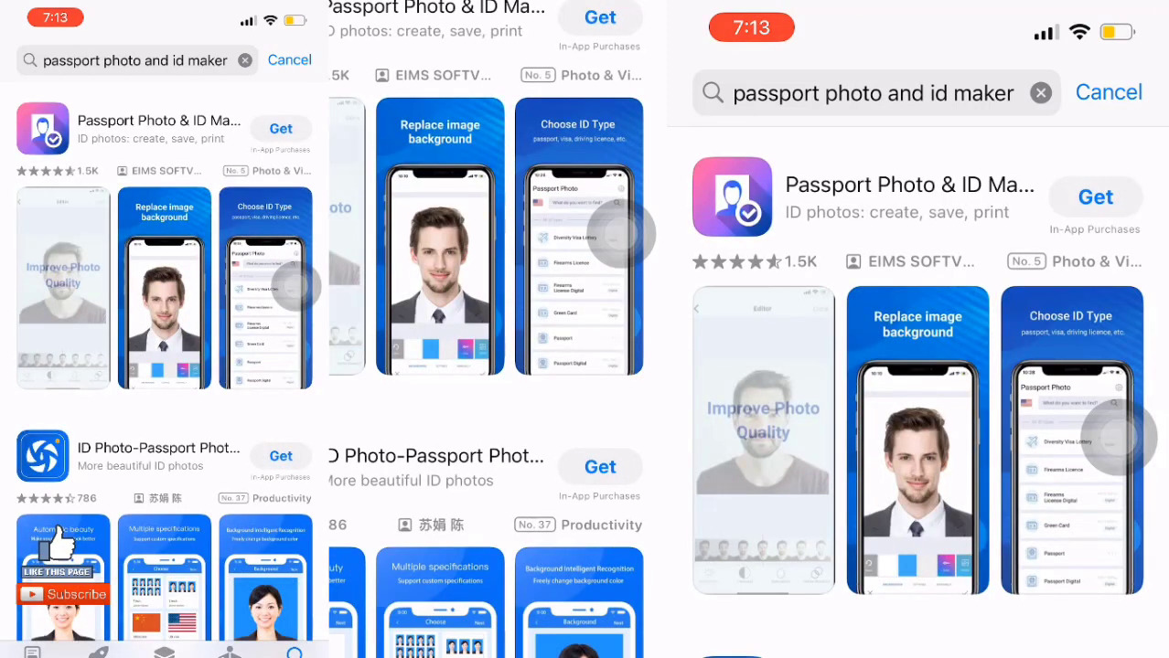
Install the Passport Photo & ID Maker app and launch it.
{"action": "left_click", "coordinate": [1095, 198]}
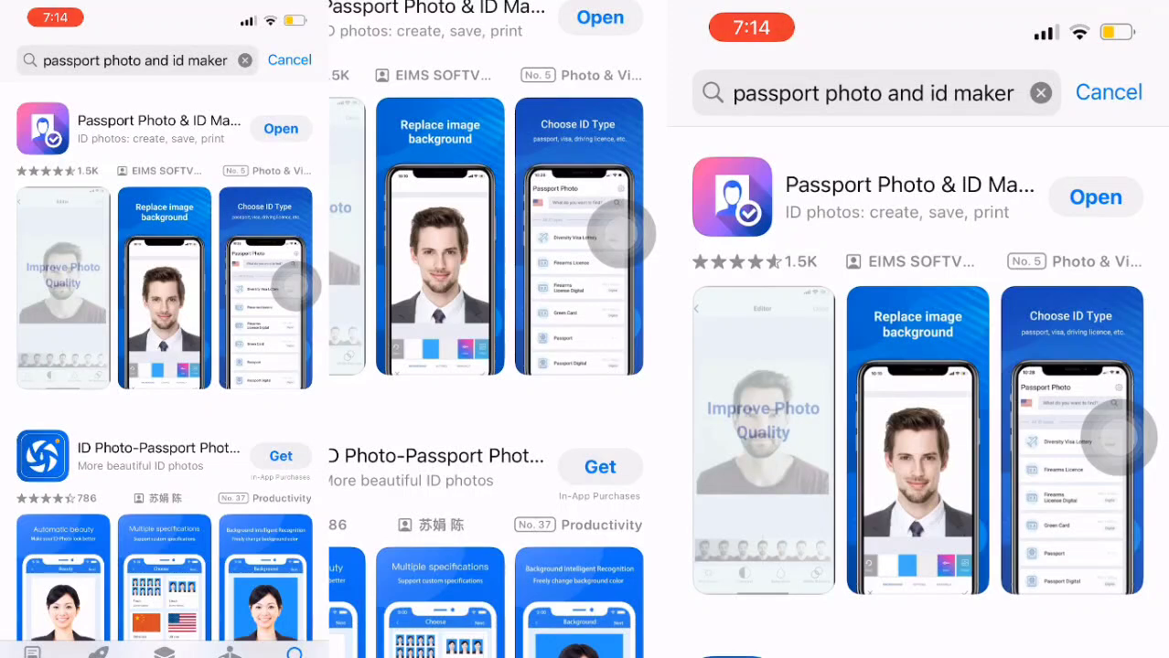
{"action": "left_click", "coordinate": [1095, 198]}
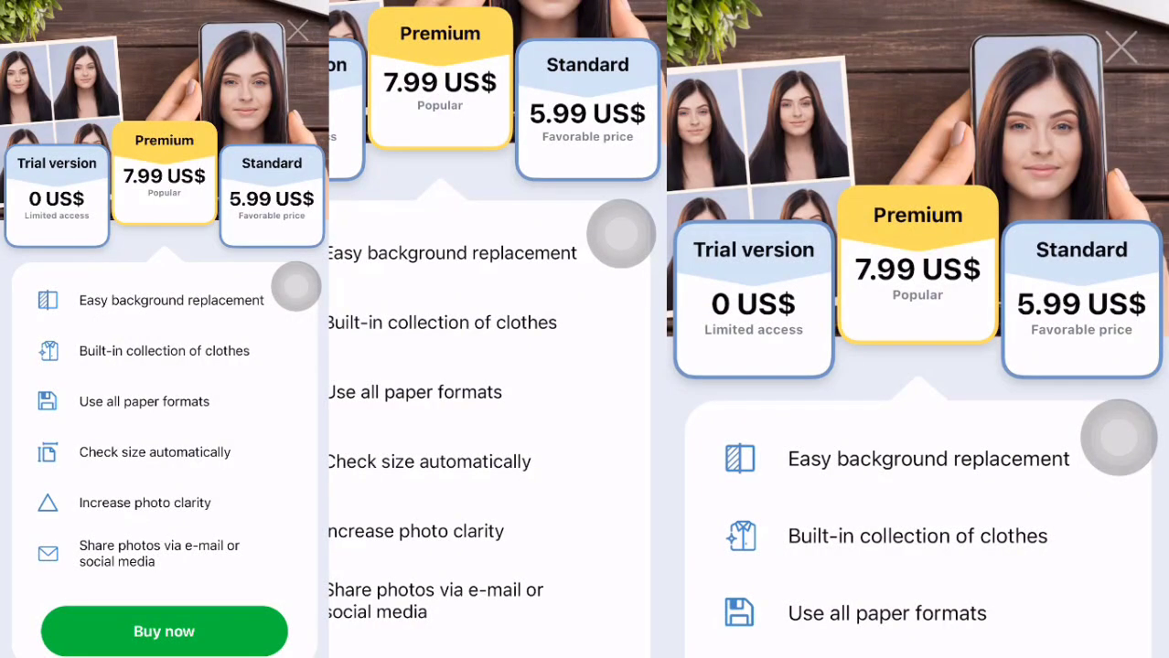
Dismiss the subscription offer and set the region to Ghana.
{"action": "left_click", "coordinate": [1121, 46]}
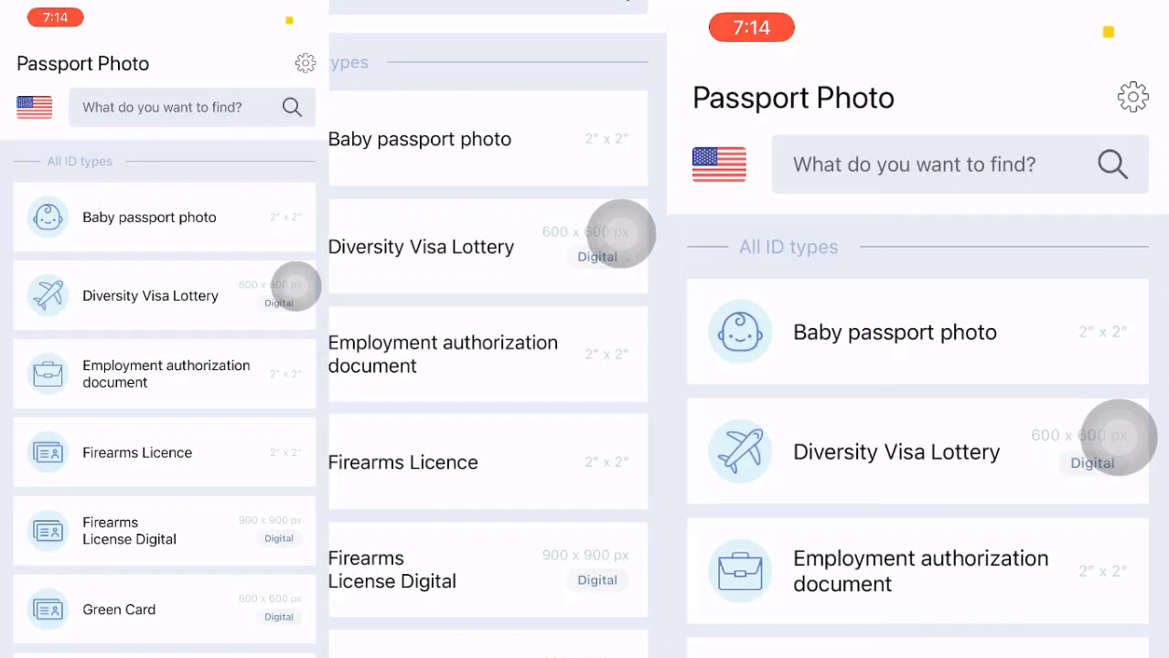
{"action": "left_click", "coordinate": [34, 107]}
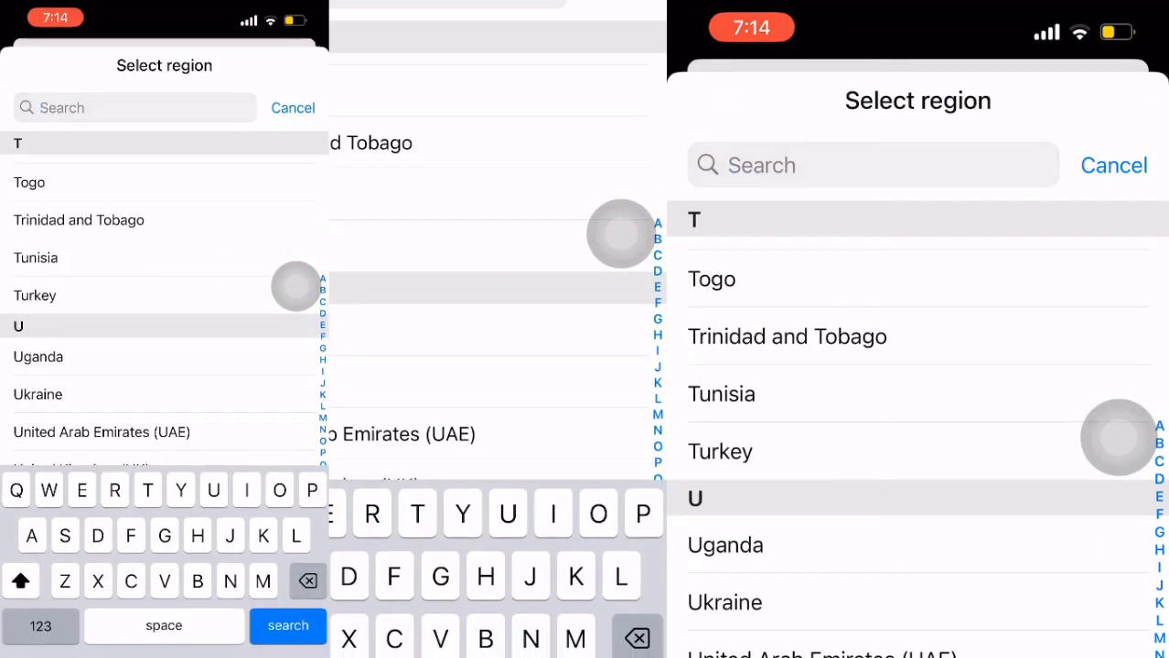
{"action": "type", "text": "Ghana"}
{"action": "left_click", "coordinate": [55, 173]}
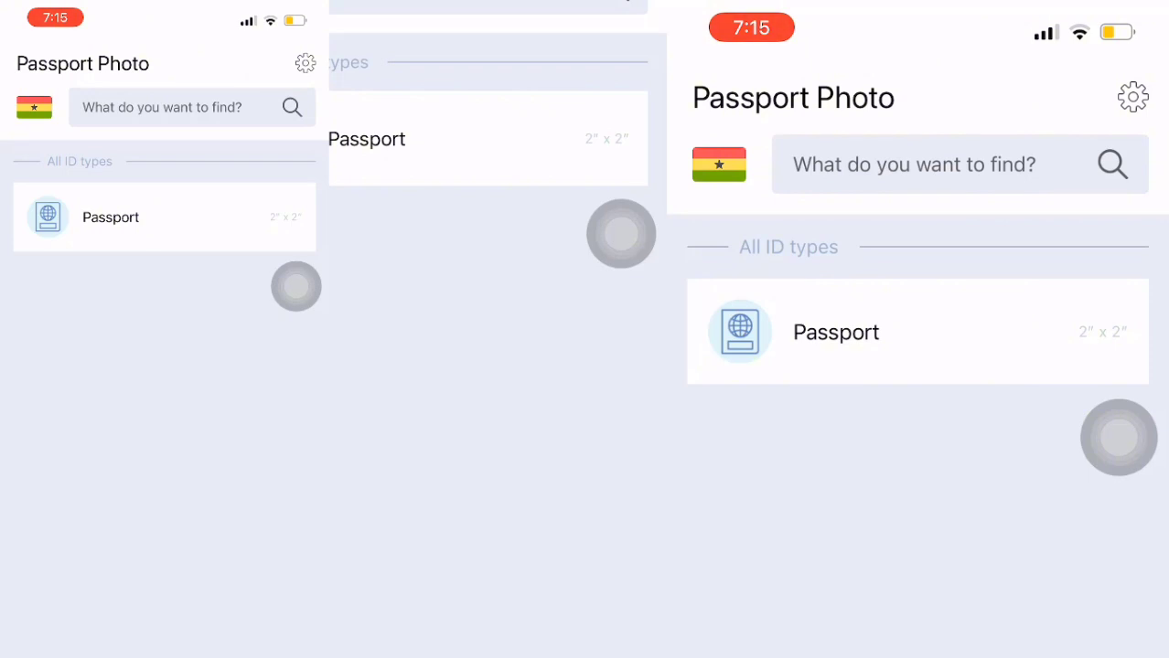
Change the region to United States (USA) by searching 'United'.
{"action": "left_click", "coordinate": [34, 108]}
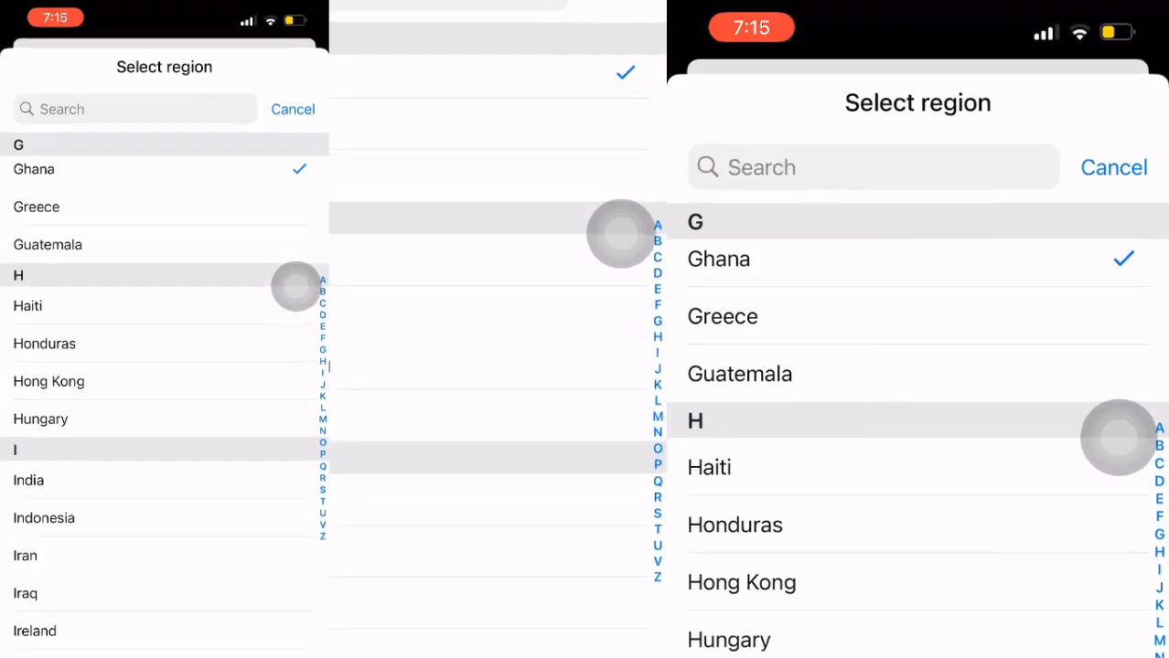
{"action": "left_click", "coordinate": [128, 108]}
{"action": "type", "text": "United"}
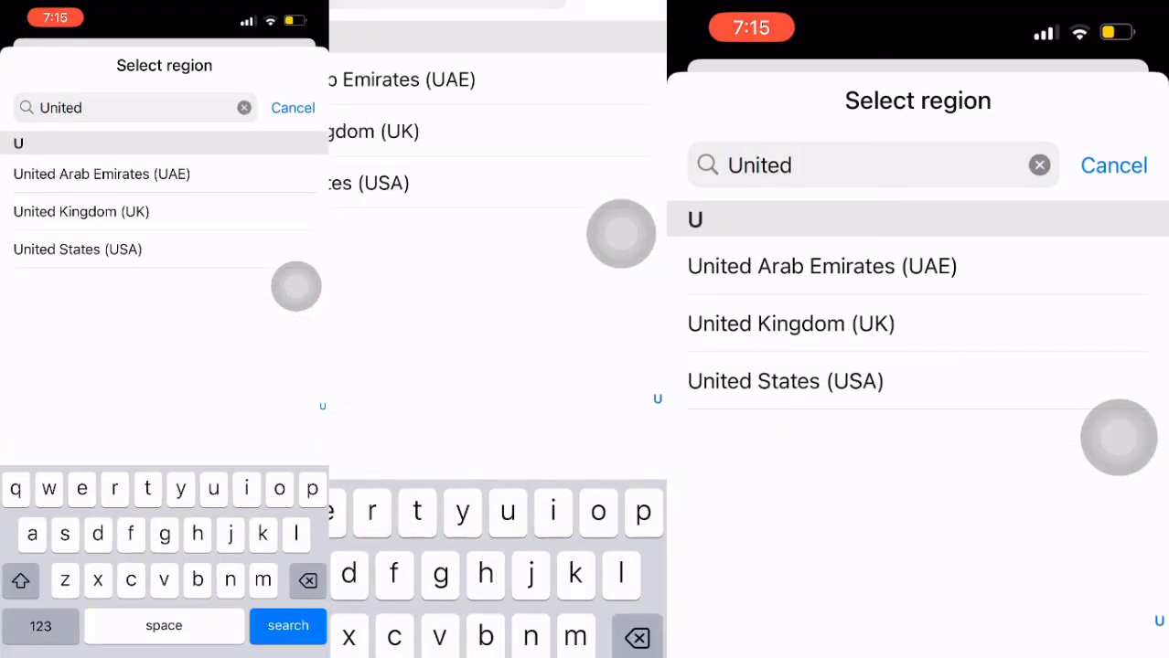
{"action": "left_click", "coordinate": [78, 249]}
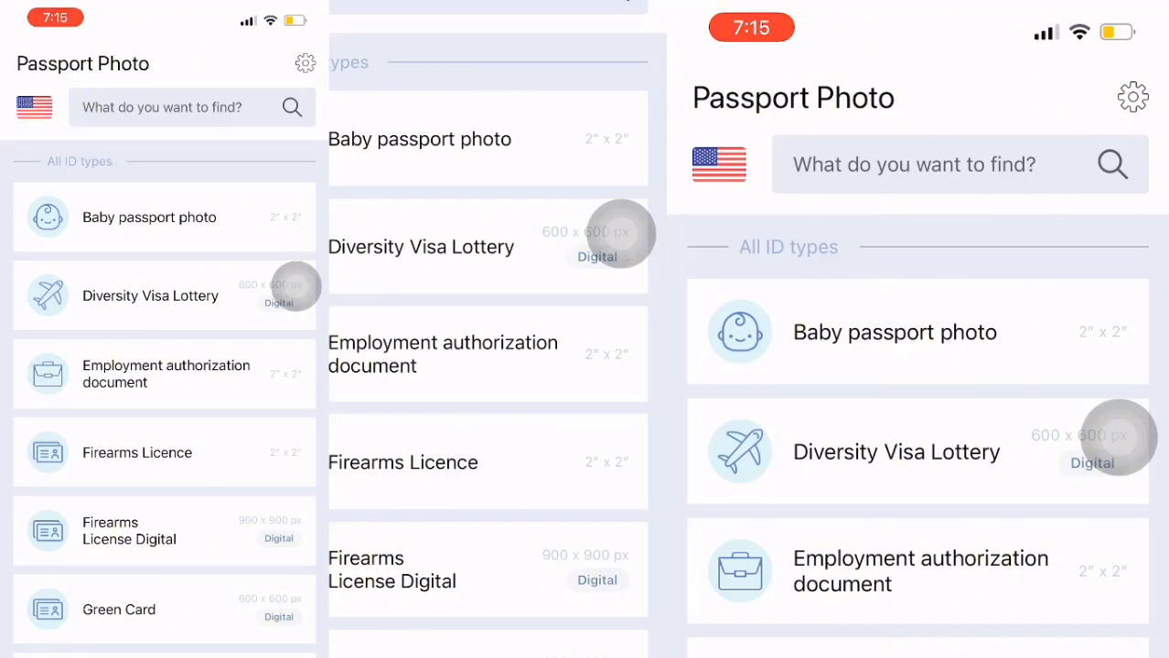
Choose the Diversity Visa Lottery photo type and pick a photo from the gallery.
{"action": "scroll", "coordinate": [918, 437], "scroll_direction": "down", "scroll_amount": 1}
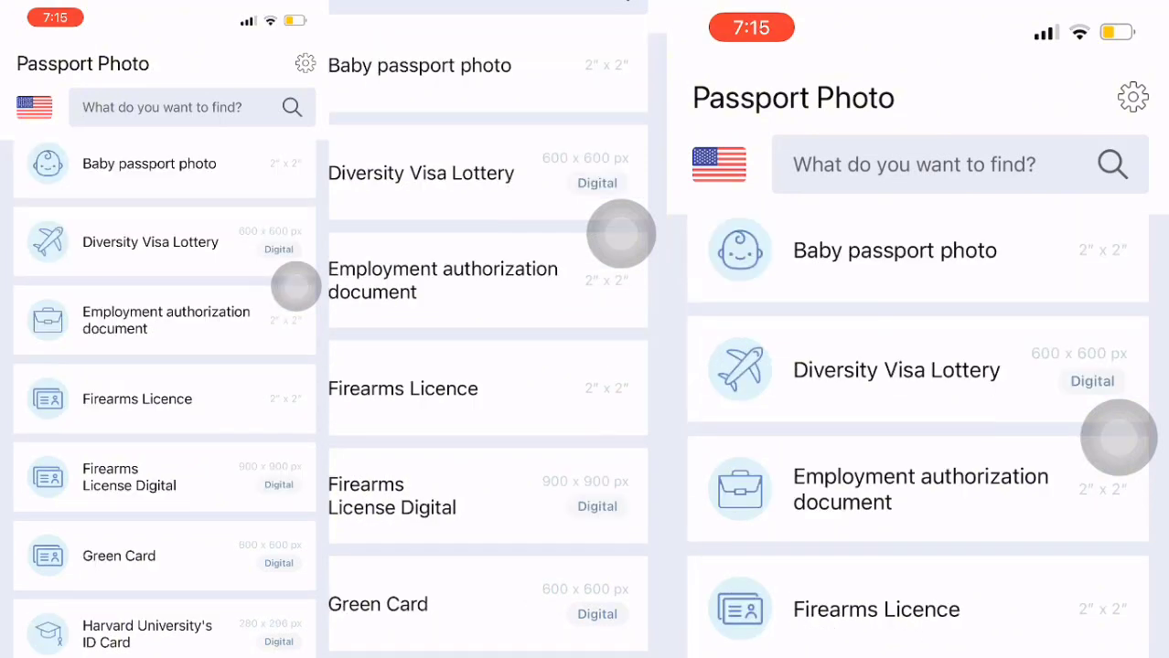
{"action": "left_click", "coordinate": [1118, 437]}
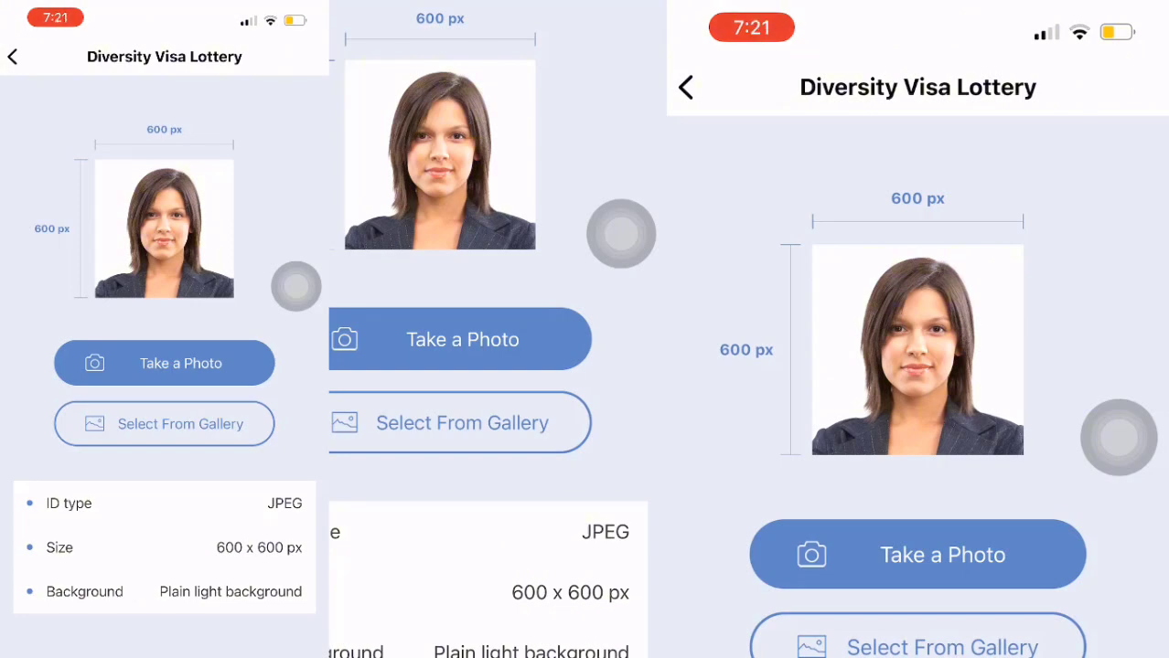
{"action": "left_click", "coordinate": [181, 423]}
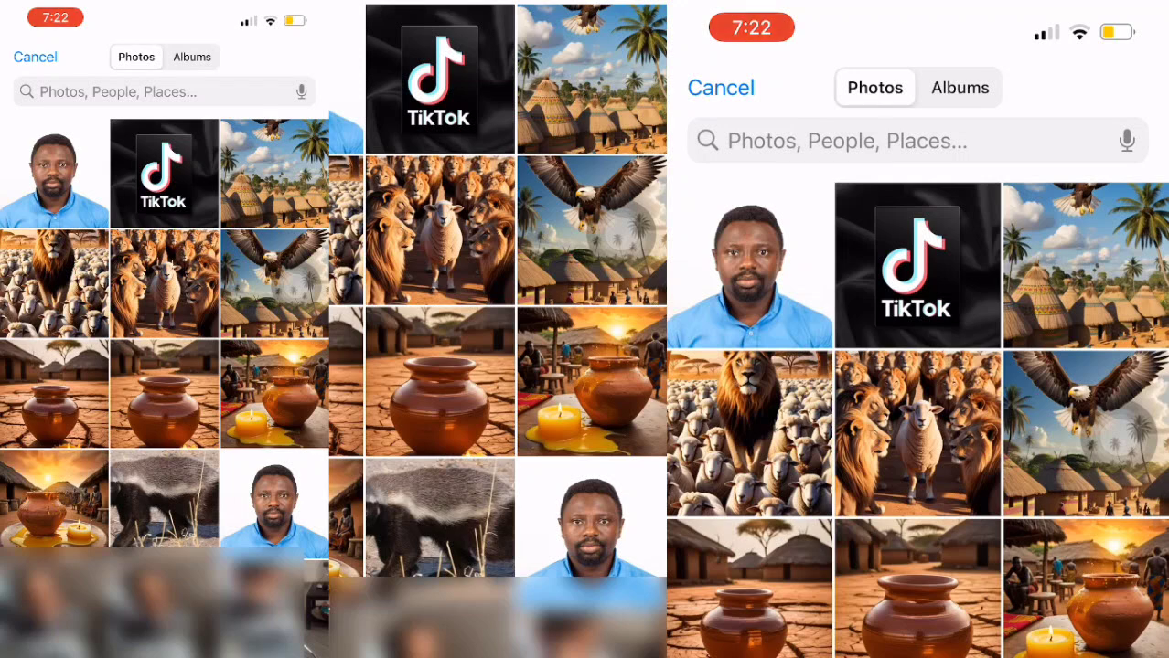
Select the head-and-shoulders portrait from the gallery.
{"action": "left_click", "coordinate": [54, 174]}
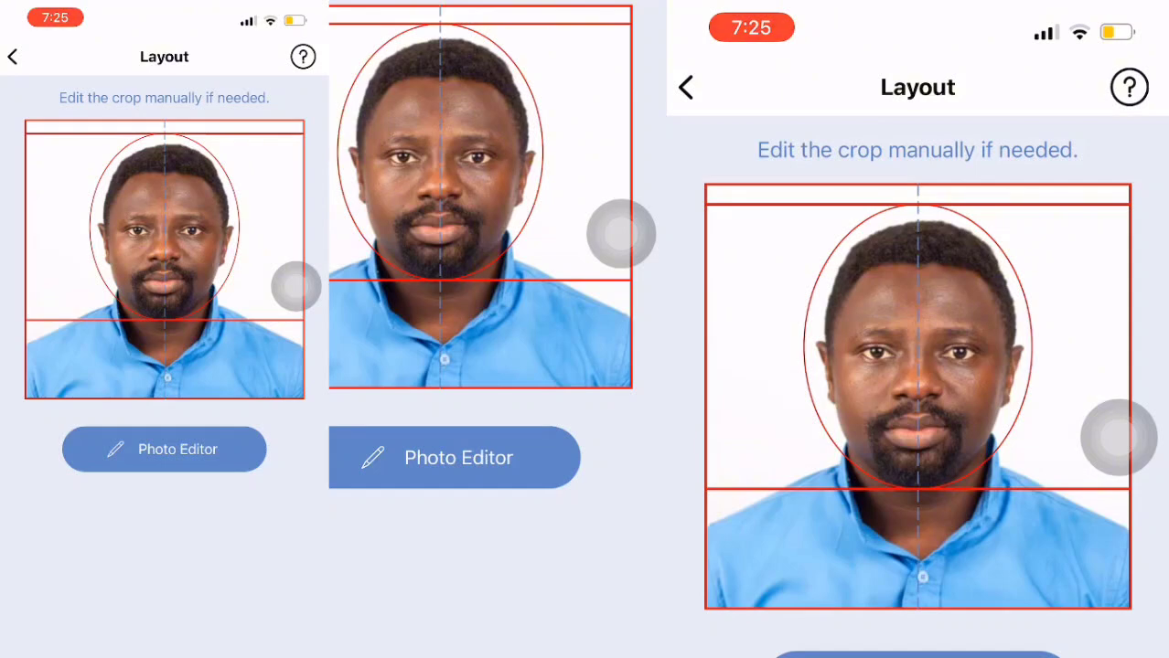
Open the portrait in Photo Editor and confirm it to reach paper format.
{"action": "left_click", "coordinate": [165, 450]}
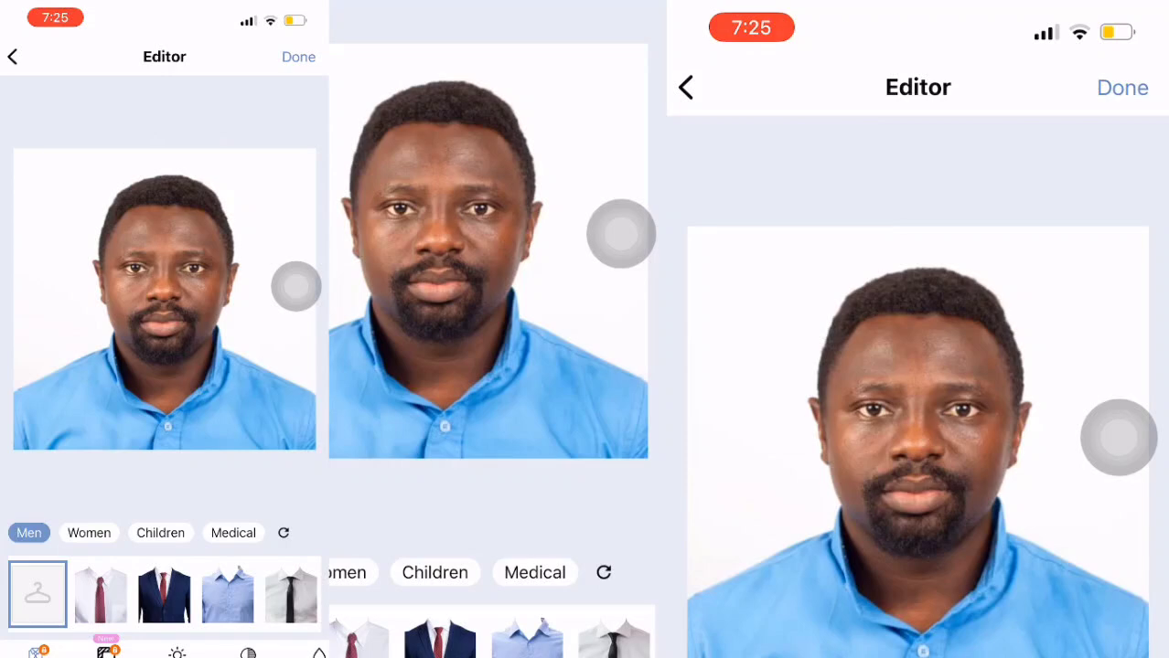
{"action": "left_click", "coordinate": [298, 57]}
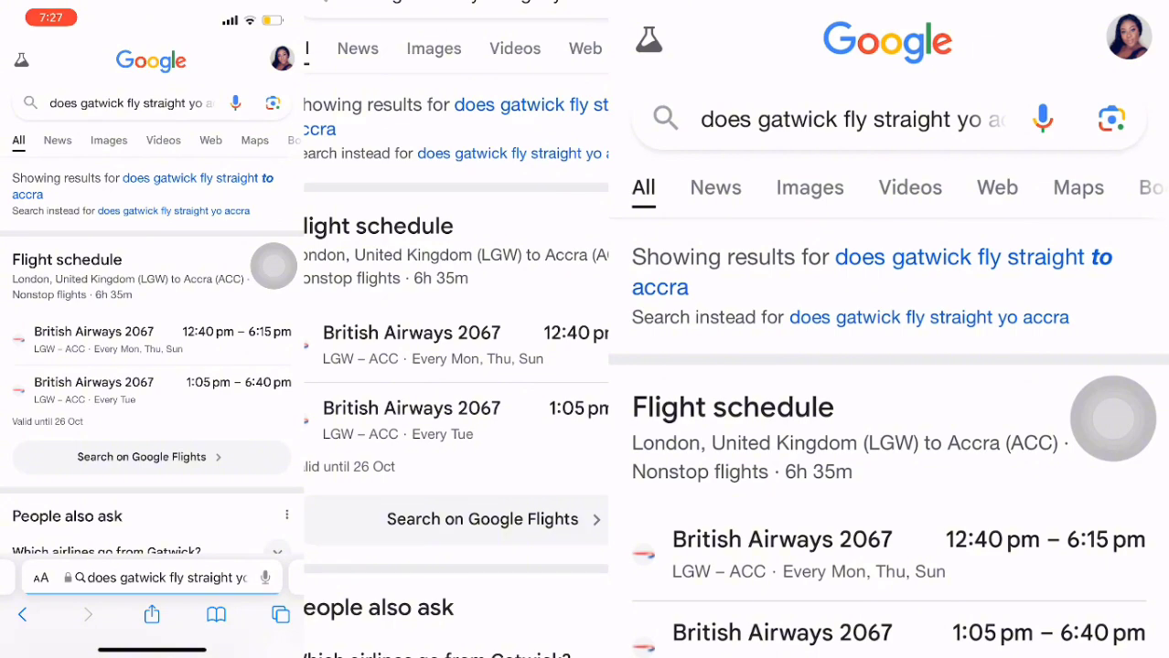
Go to phototool.state.gov and scroll to the Choose a Photo to Begin section.
{"action": "scroll", "coordinate": [152, 320], "scroll_direction": "down", "scroll_amount": 5}
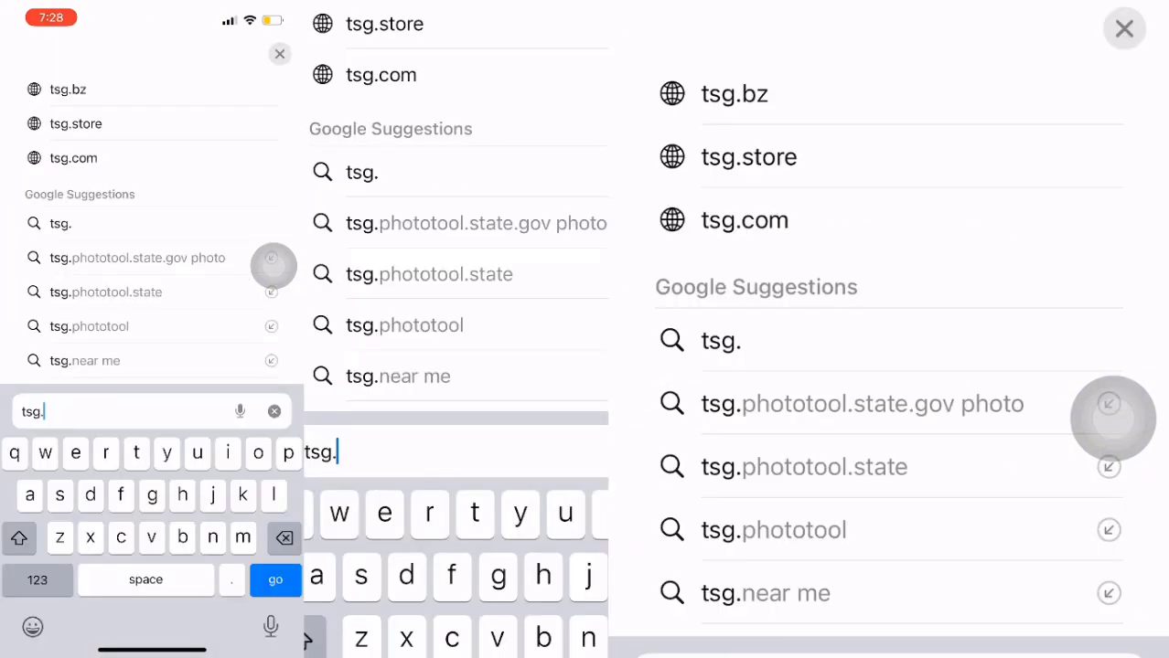
{"action": "type", "text": "phototool"}
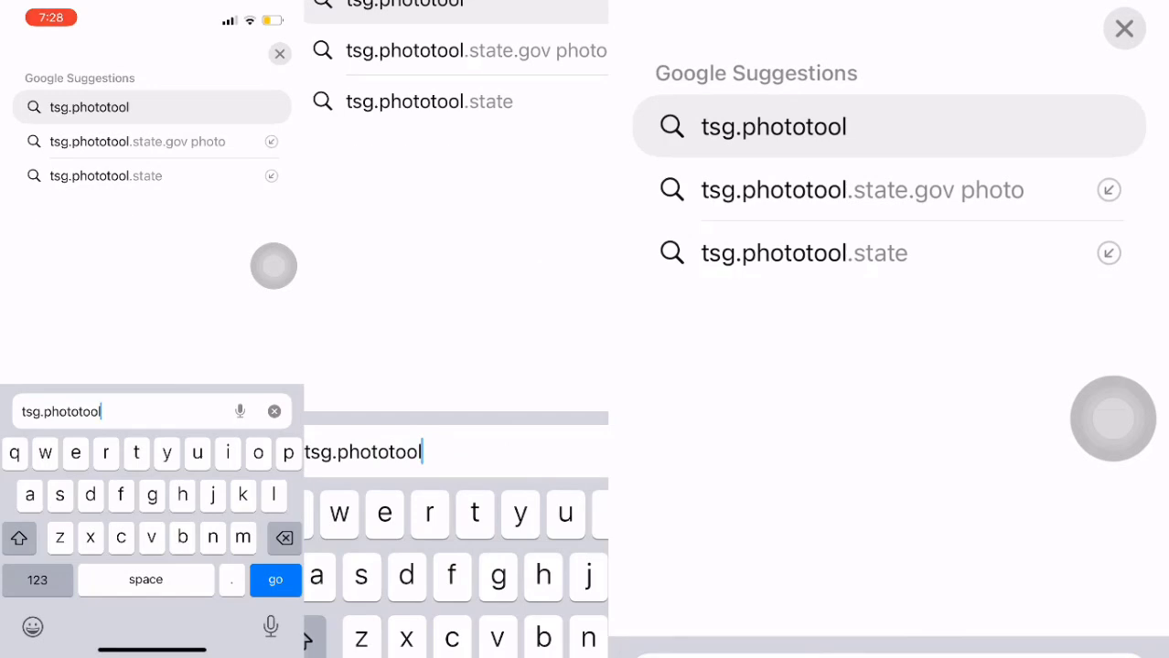
{"action": "type", "text": ".stat"}
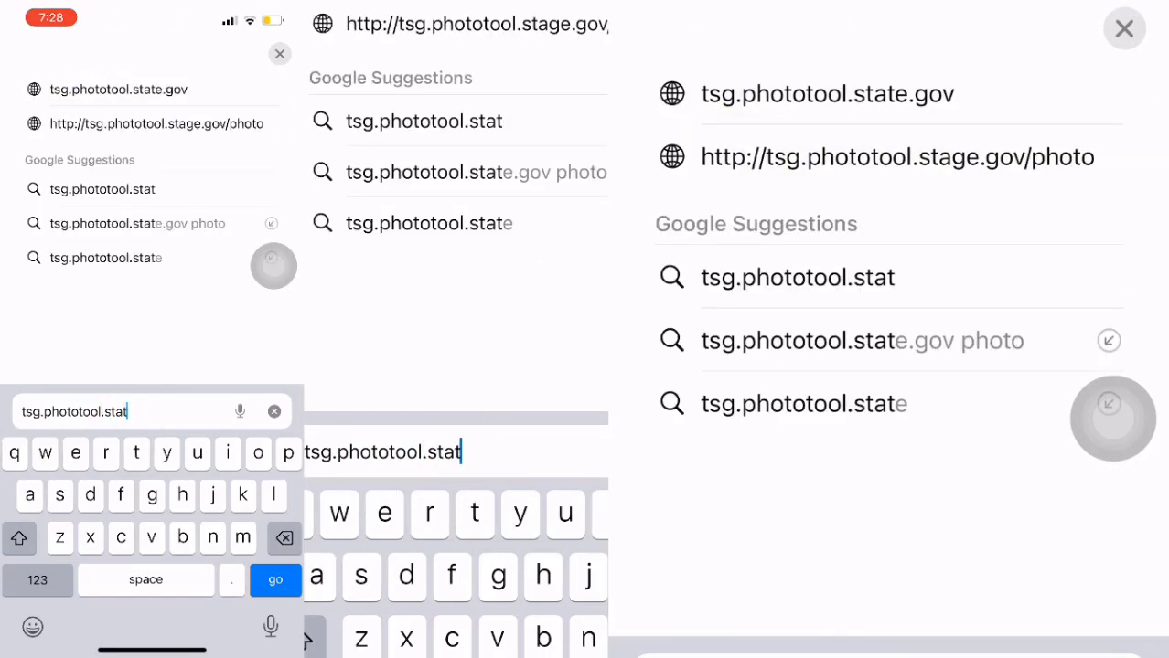
{"action": "type", "text": "e.gov"}
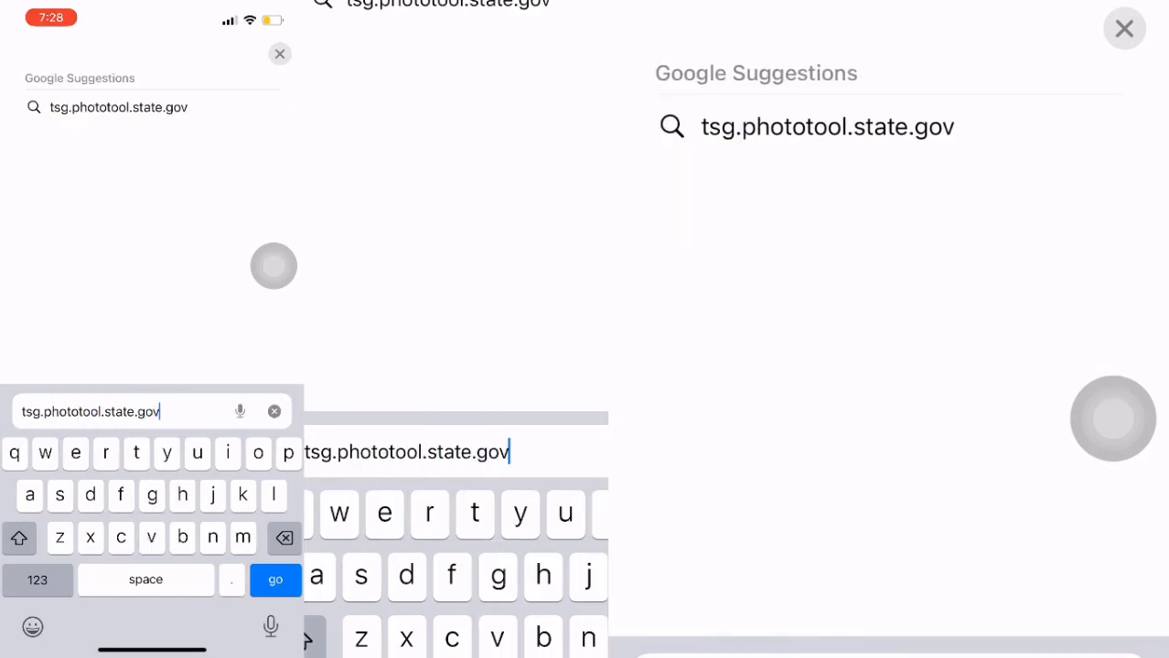
{"action": "key", "text": "Return"}
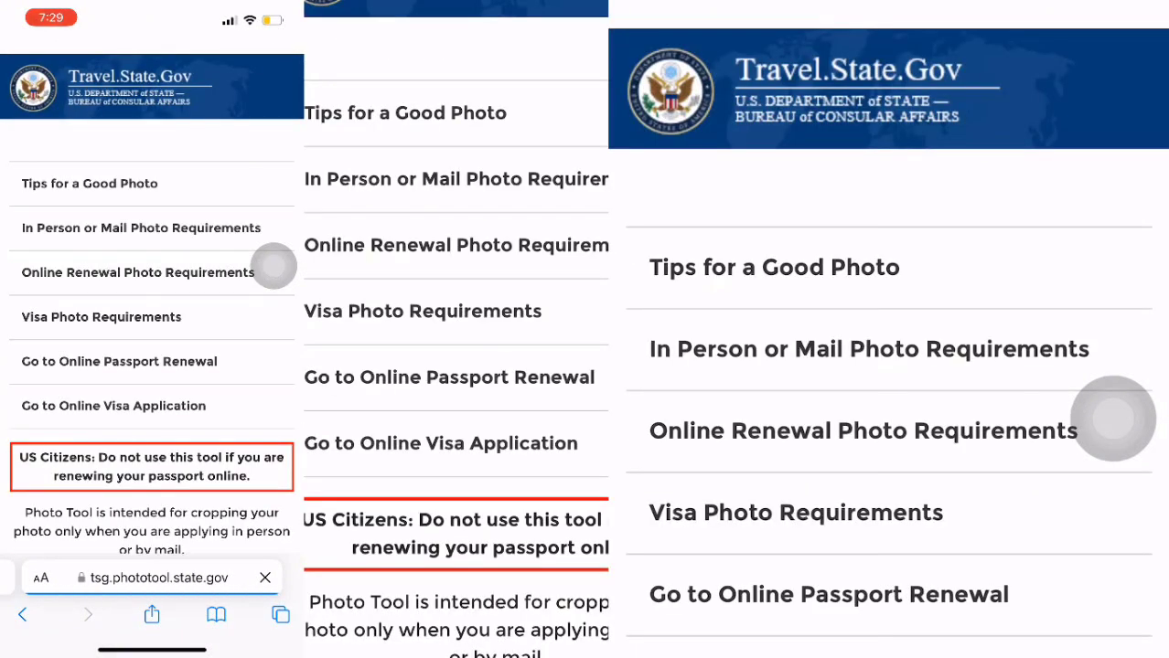
{"action": "scroll", "coordinate": [274, 265], "scroll_direction": "down", "scroll_amount": 3}
{"action": "scroll", "coordinate": [273, 265], "scroll_direction": "up", "scroll_amount": 3}
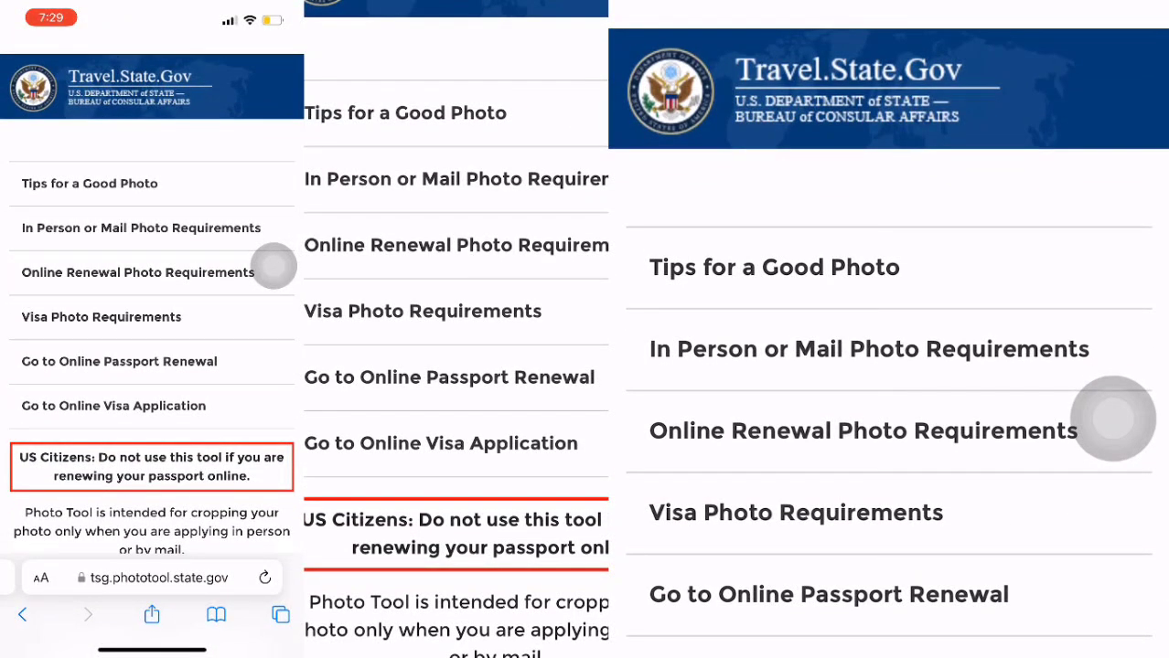
{"action": "scroll", "coordinate": [273, 265], "scroll_direction": "down", "scroll_amount": 5}
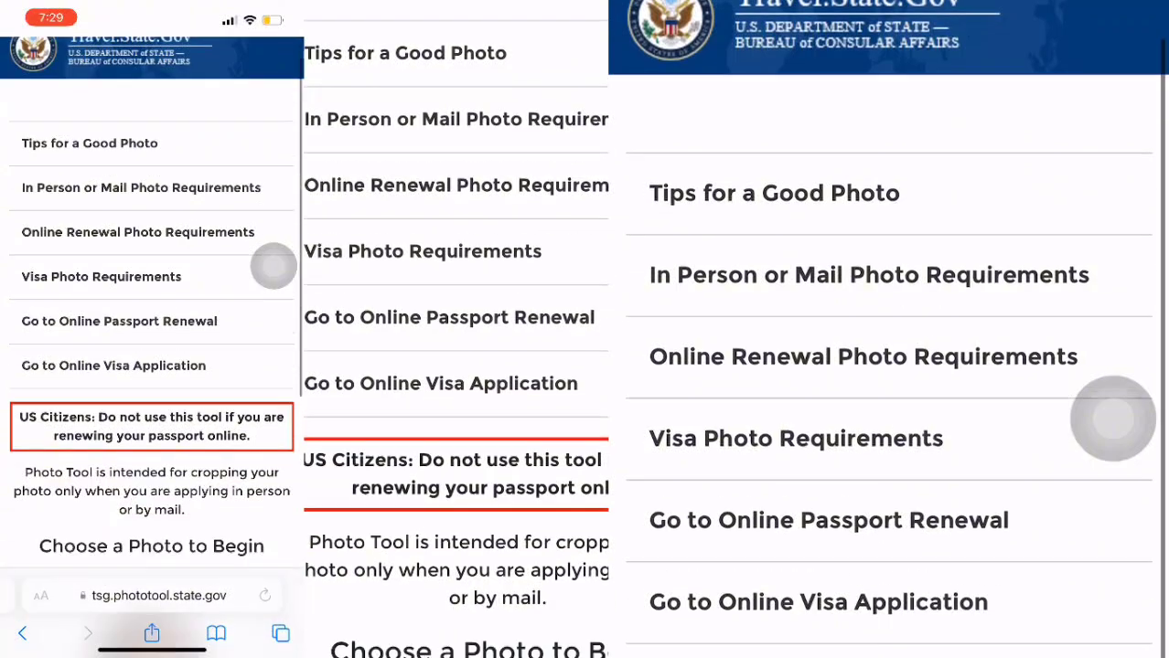
Load the portrait from the Photo Library into the Photo Tool and confirm it.
{"action": "scroll", "coordinate": [152, 365], "scroll_direction": "up", "scroll_amount": 1}
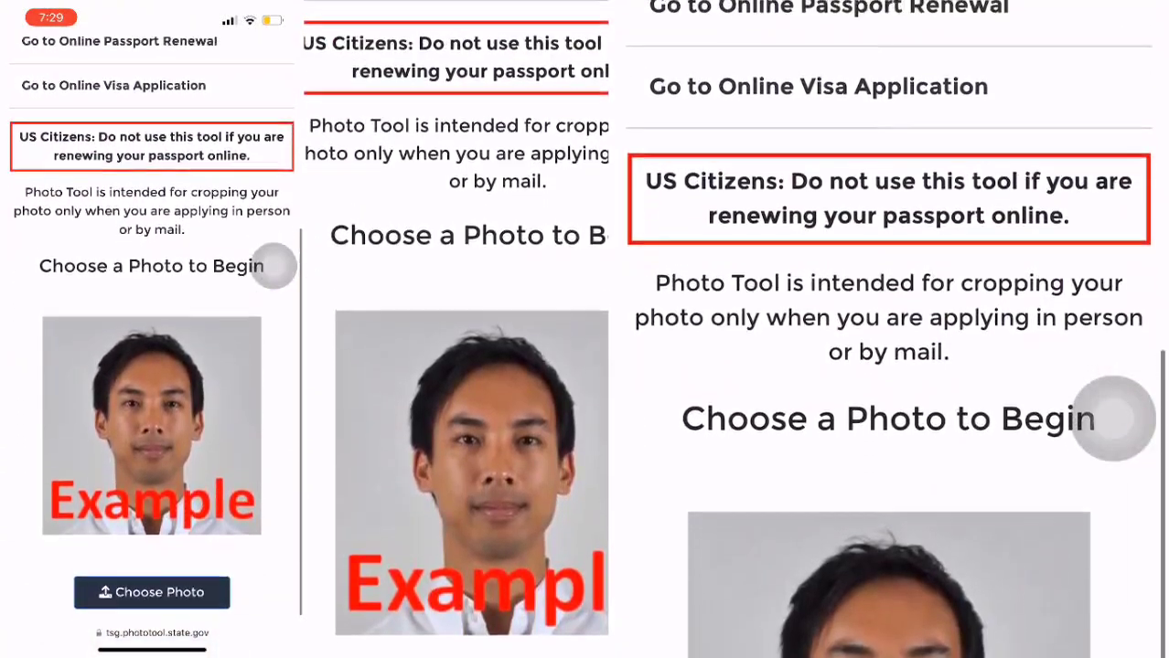
{"action": "left_click", "coordinate": [152, 593]}
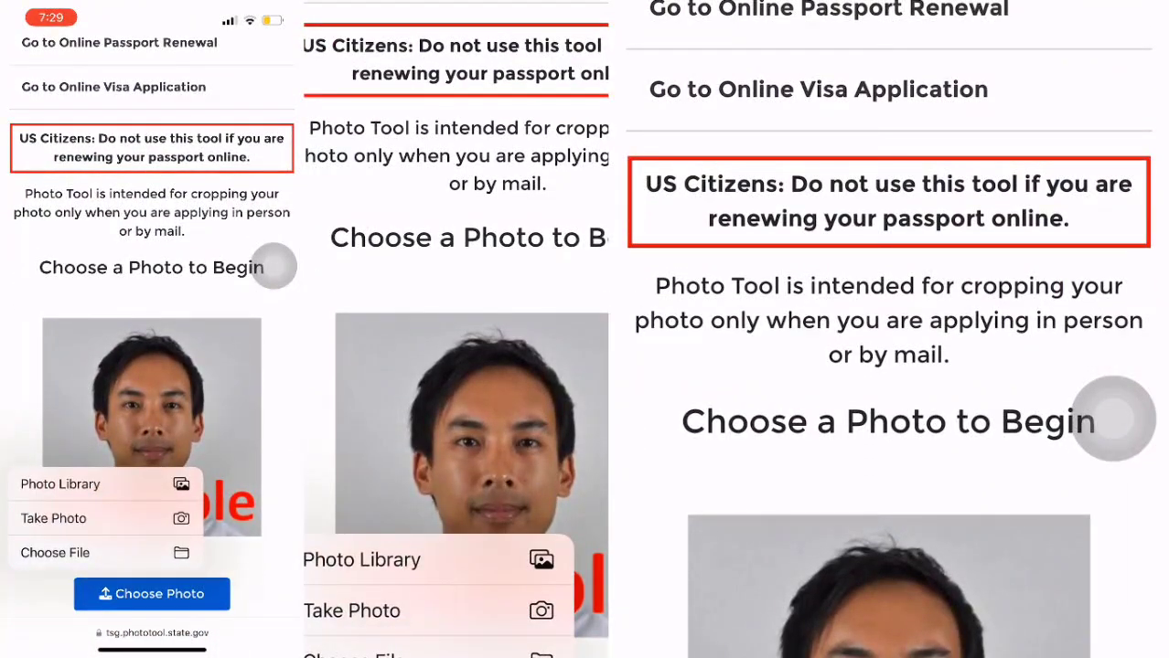
{"action": "left_click", "coordinate": [60, 485]}
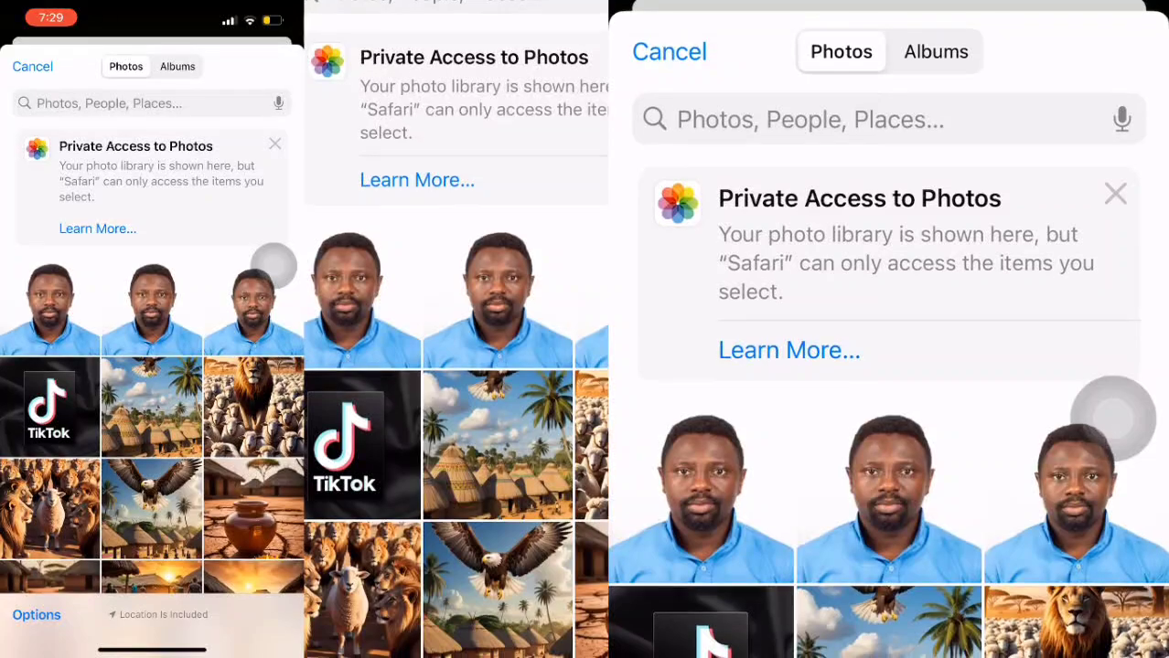
{"action": "left_click", "coordinate": [43, 307]}
{"action": "left_click", "coordinate": [276, 66]}
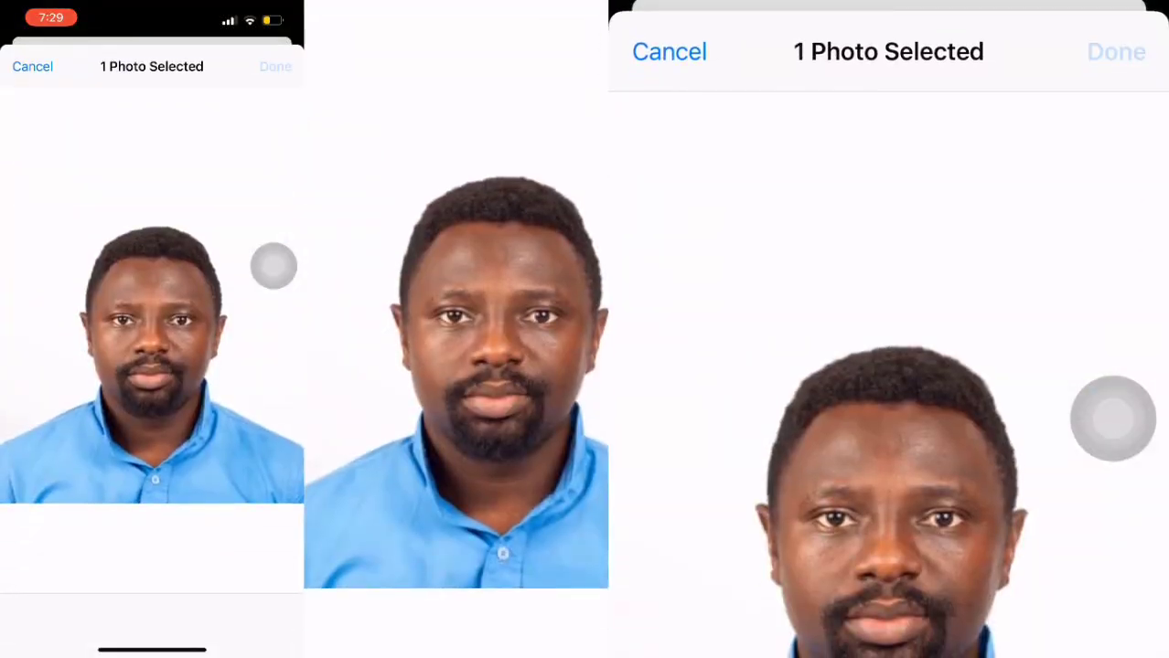
{"action": "scroll", "coordinate": [274, 266], "scroll_direction": "down", "scroll_amount": 2}
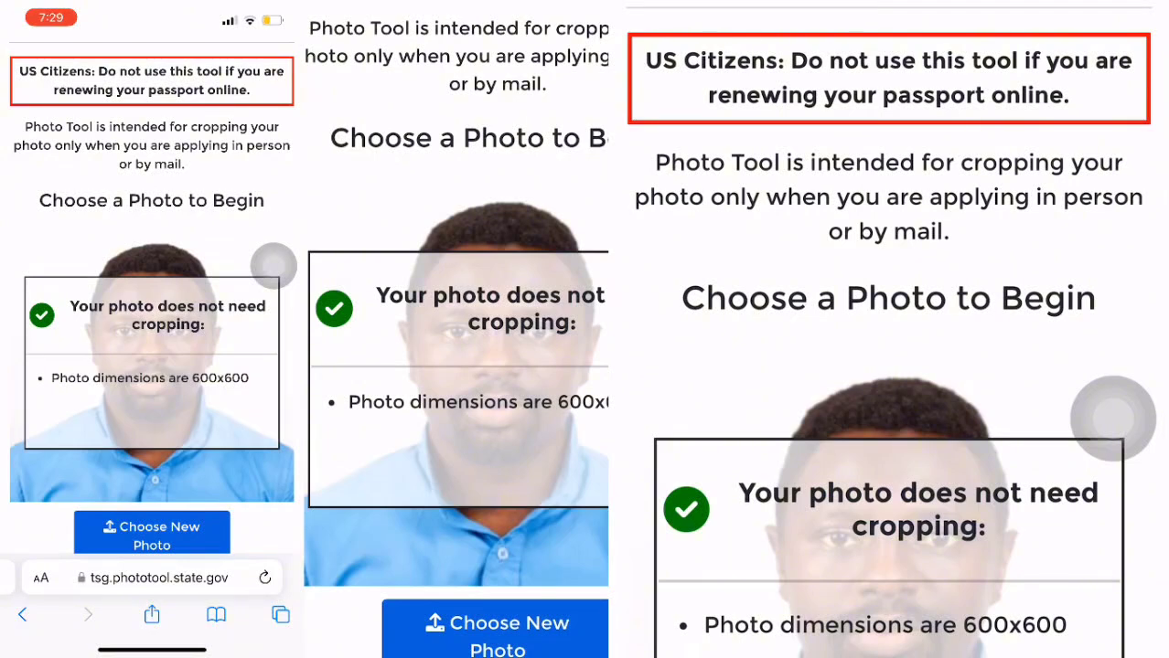
{"action": "scroll", "coordinate": [273, 266], "scroll_direction": "down", "scroll_amount": 1}
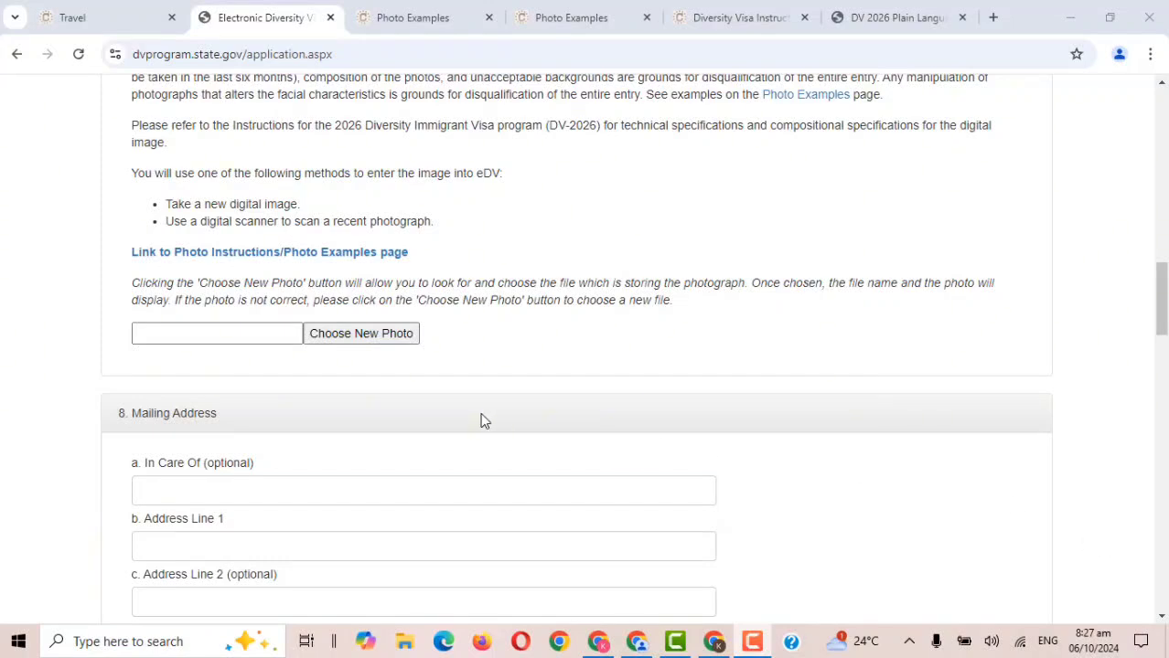
Attach the passport photo file from Downloads, then scroll to Mailing Address.
{"action": "left_click", "coordinate": [377, 335]}
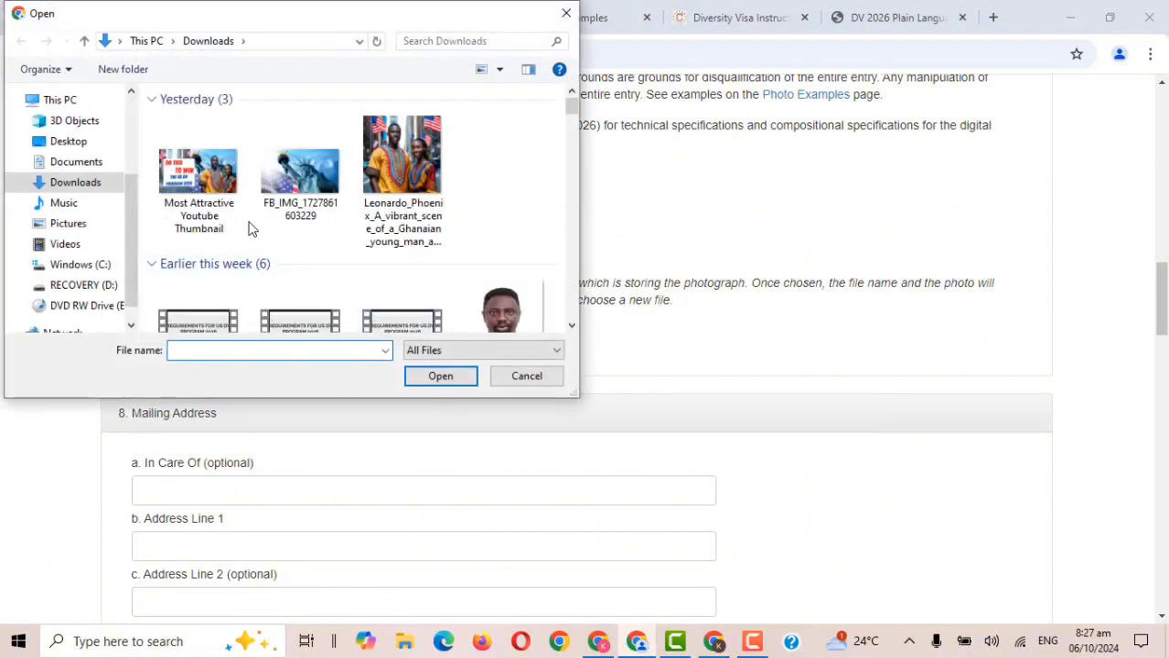
{"action": "left_click", "coordinate": [508, 318]}
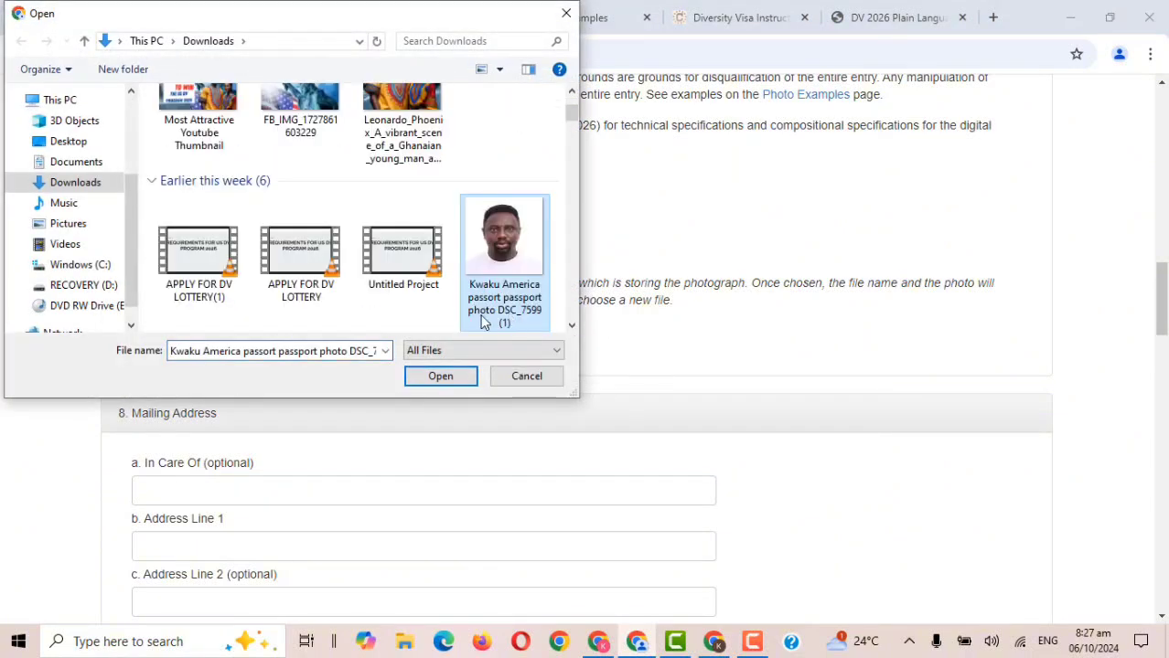
{"action": "left_click", "coordinate": [464, 375]}
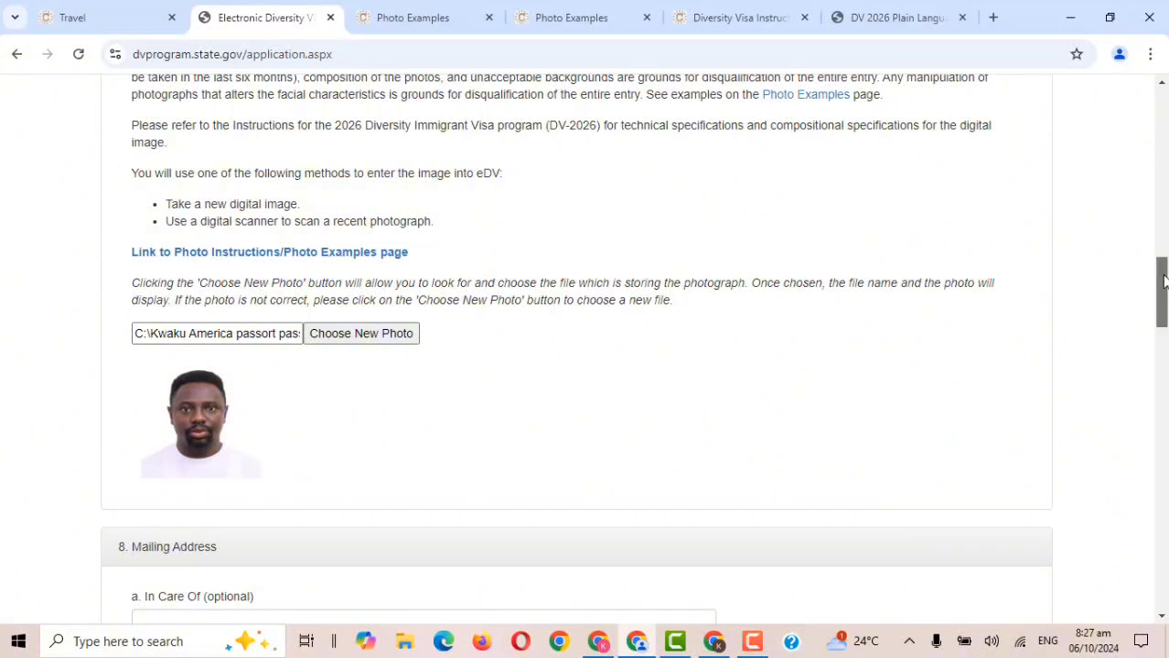
{"action": "left_click_drag", "start_coordinate": [1163, 282], "coordinate": [1164, 340]}
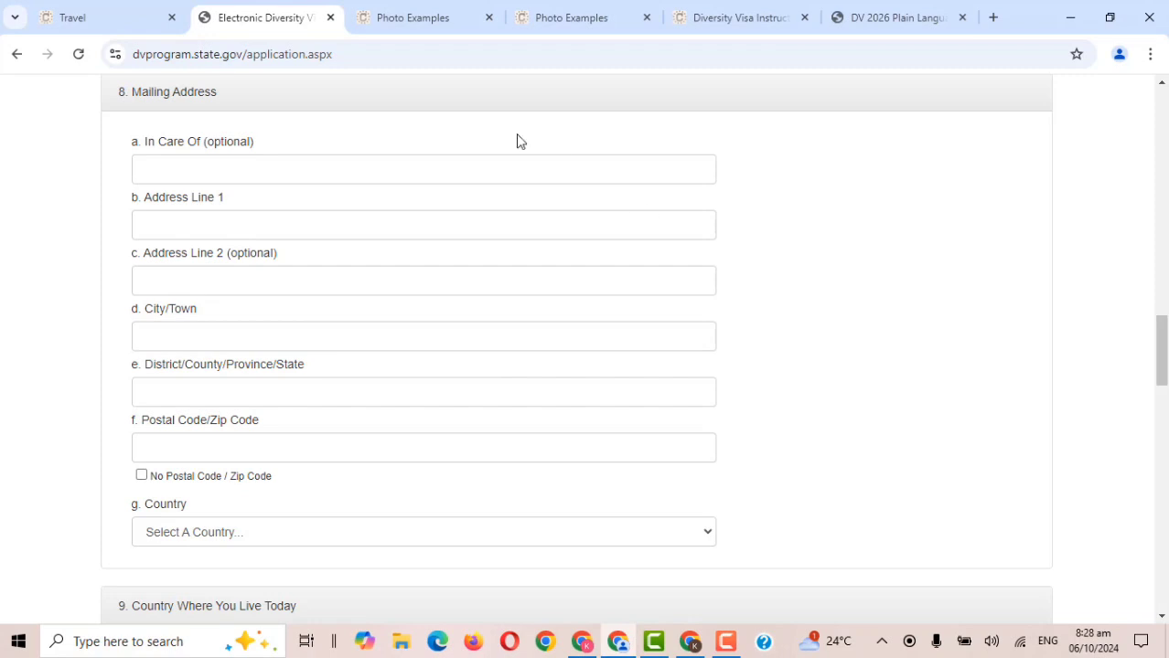
Enter the applicant's street in Address Line 1 and their town in City/Town, leaving In Care Of blank.
{"action": "left_click", "coordinate": [511, 159]}
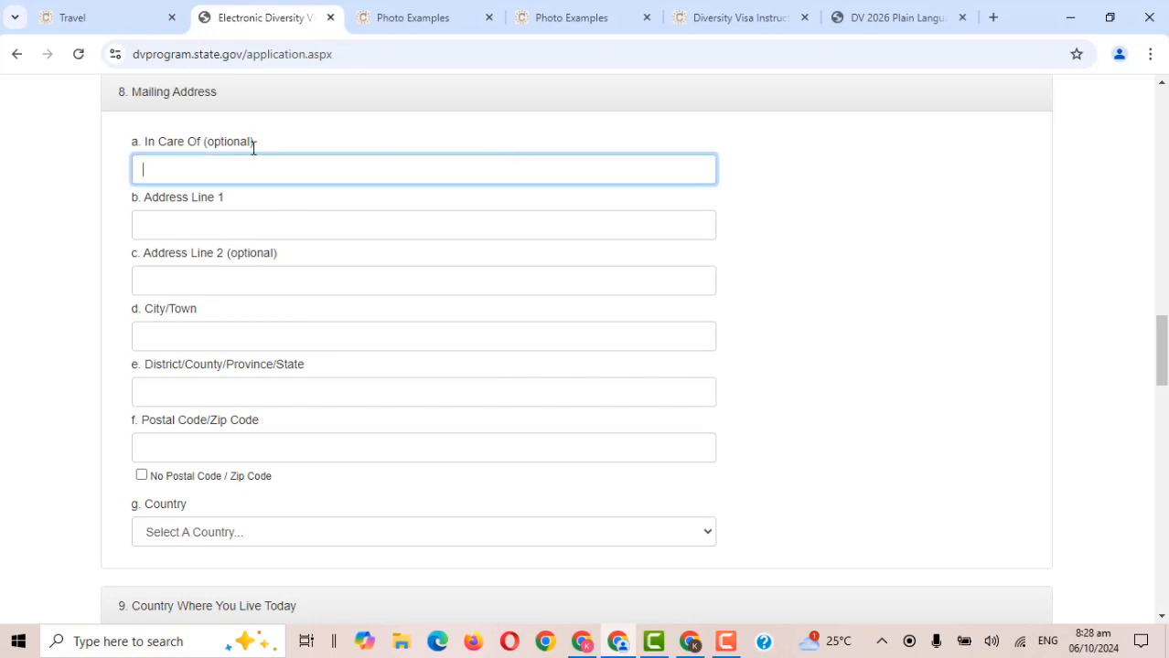
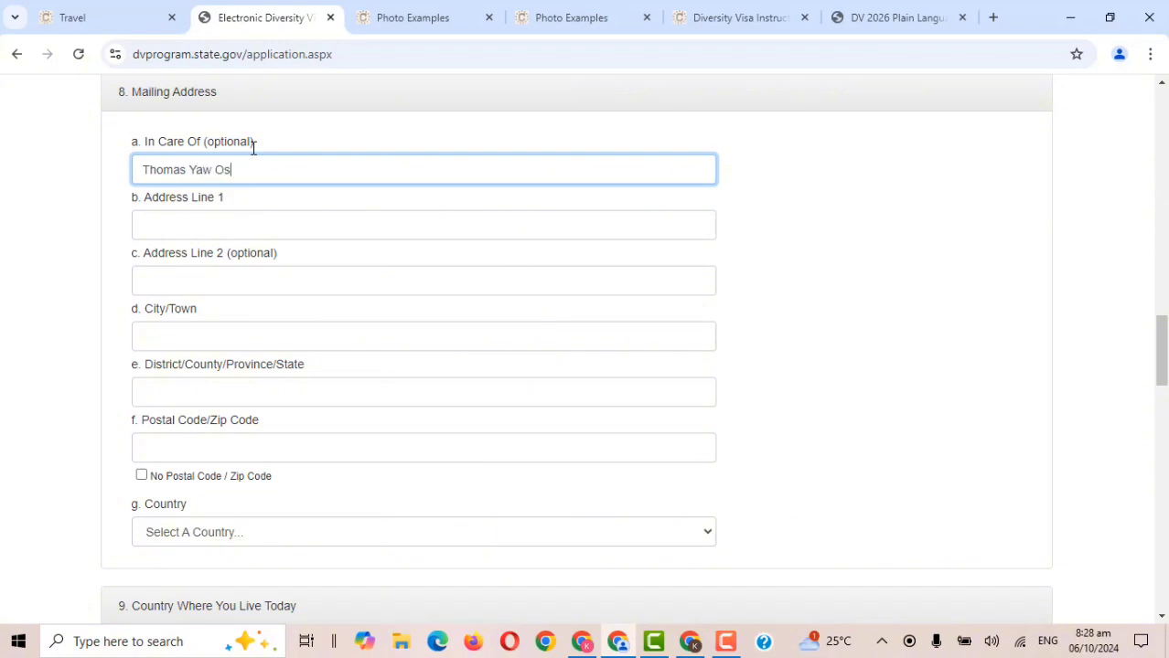
{"action": "left_click", "coordinate": [178, 227]}
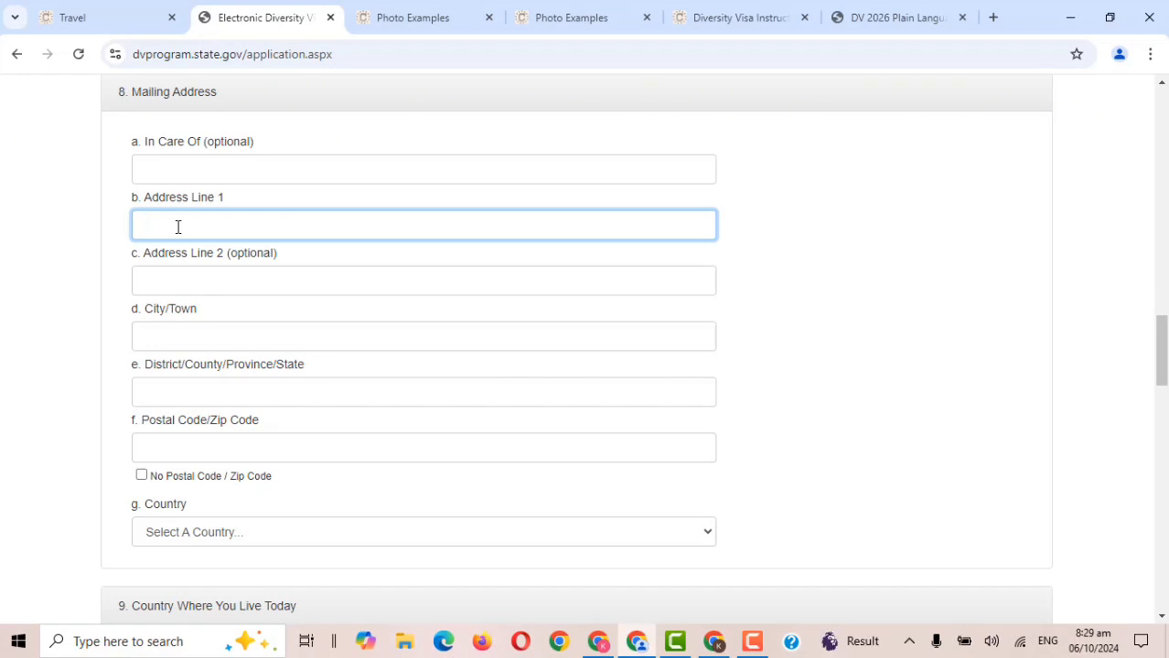
{"action": "left_click", "coordinate": [260, 328]}
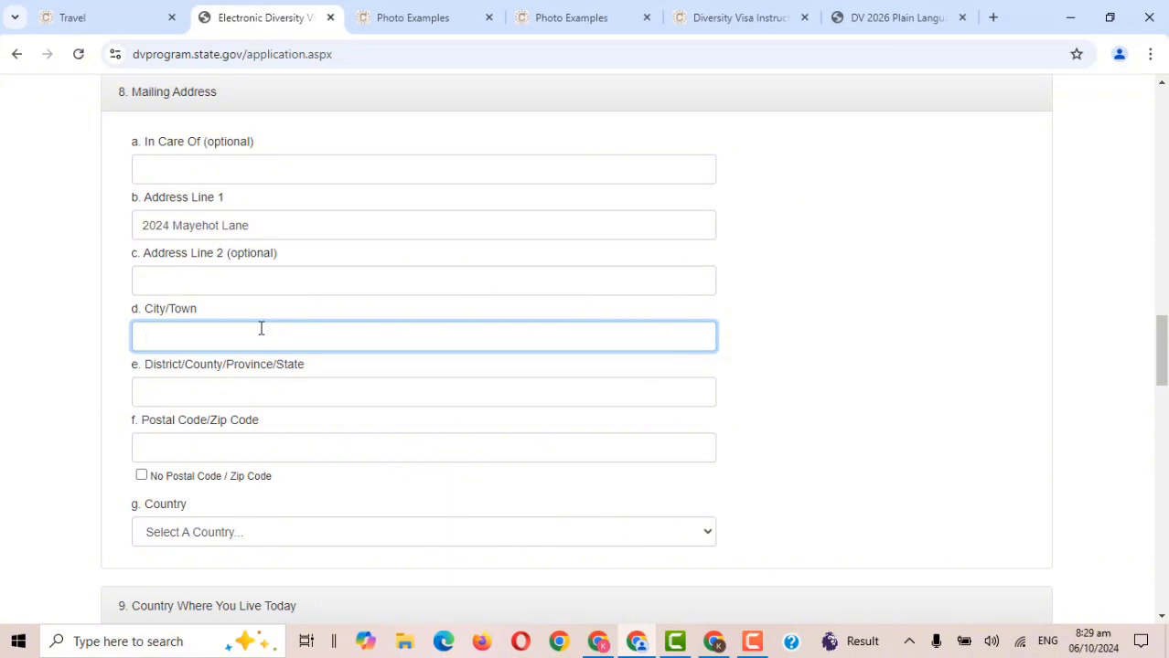
{"action": "type", "text": "Madina"}
Enter the applicant's mailing district/region and postal code, leaving No Postal Code unchecked.
{"action": "left_click", "coordinate": [221, 390]}
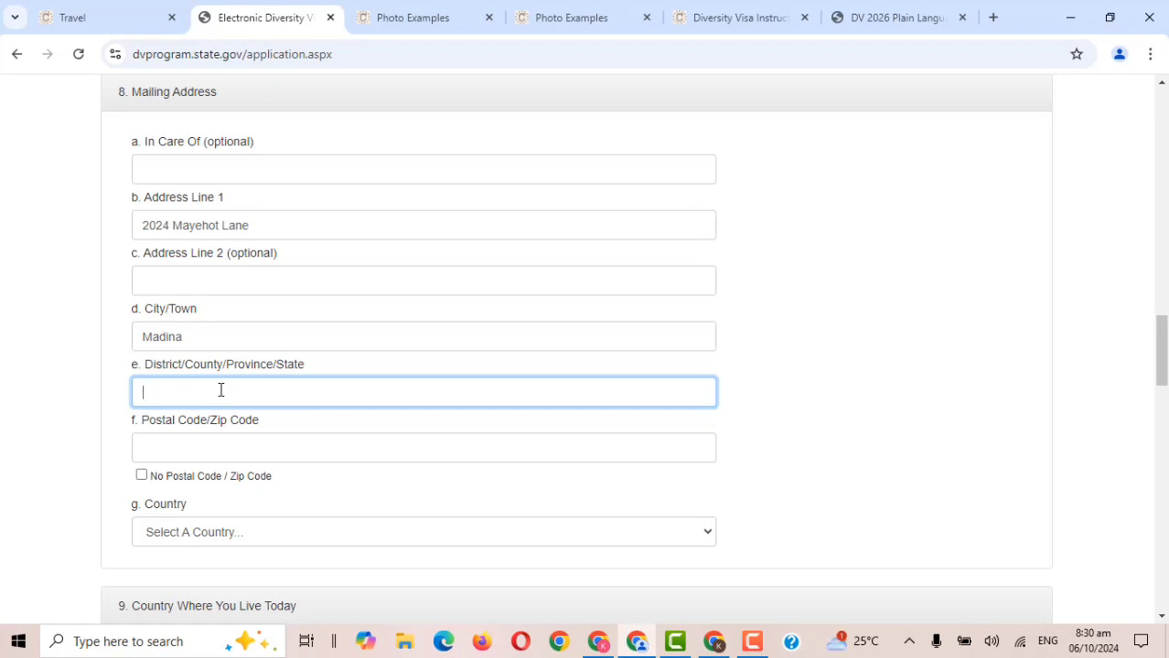
{"action": "type", "text": "Greater Accra"}
{"action": "left_click", "coordinate": [199, 453]}
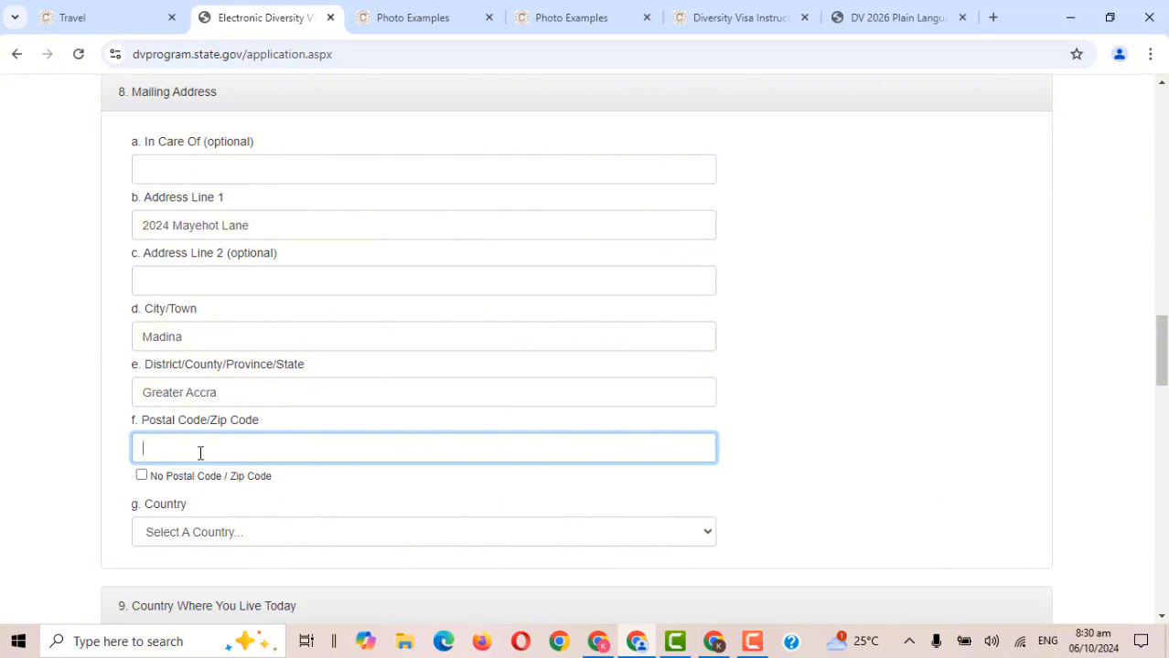
{"action": "left_click", "coordinate": [142, 476]}
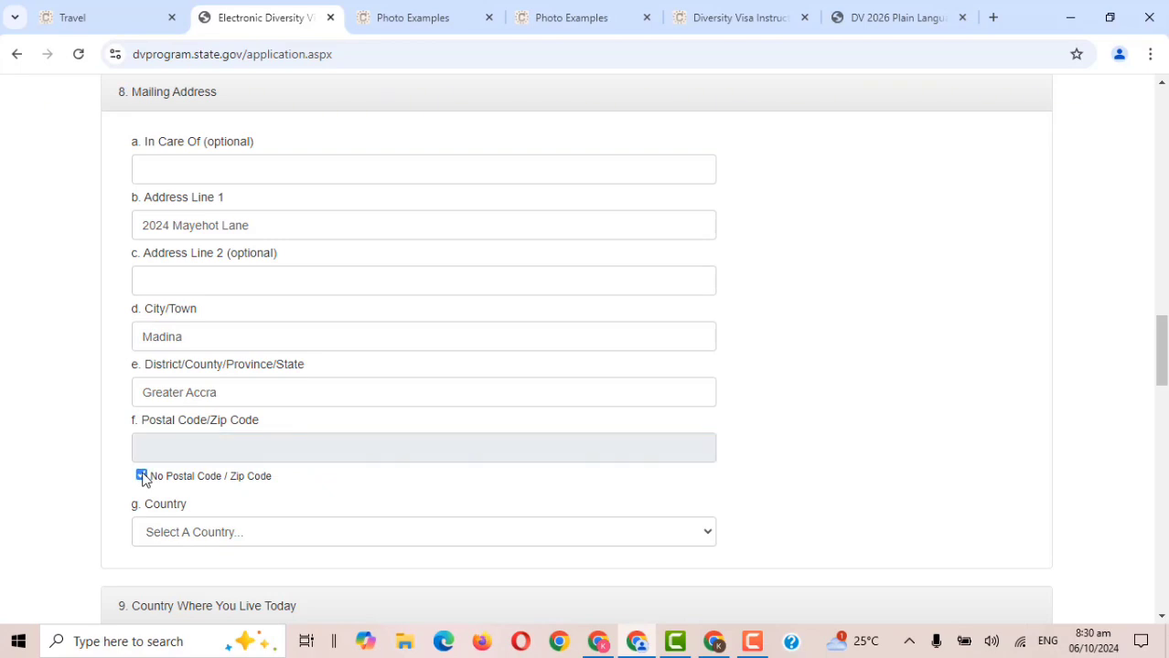
{"action": "left_click", "coordinate": [142, 476]}
{"action": "left_click", "coordinate": [168, 457]}
{"action": "type", "text": "002334"}
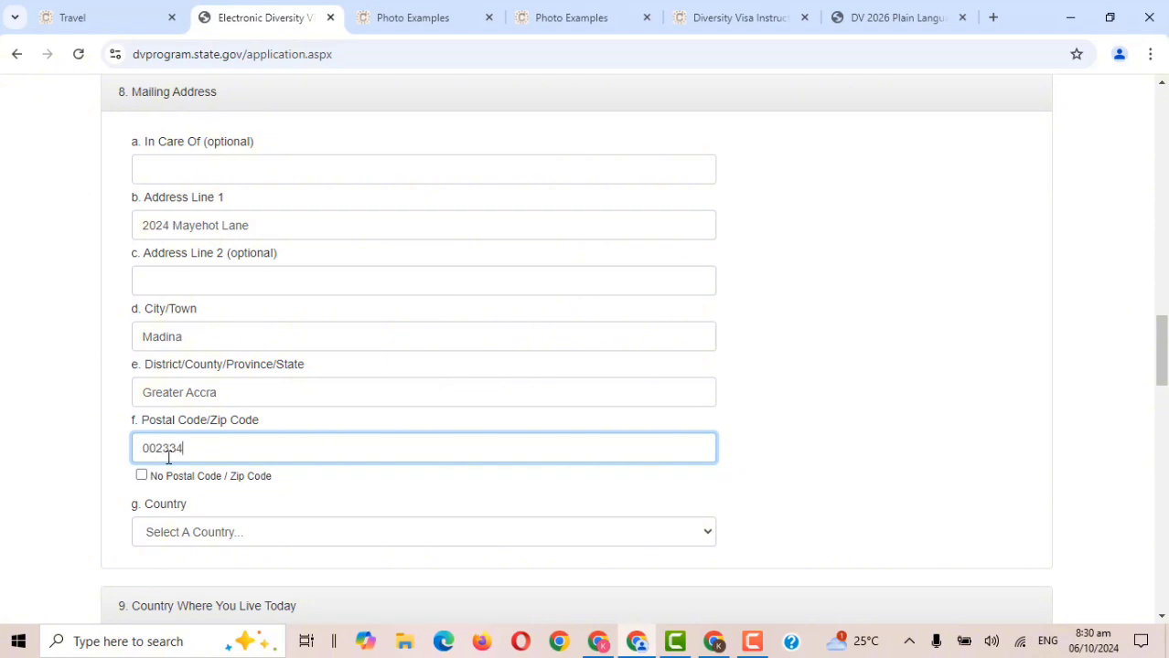
{"action": "key", "text": "BackSpace"}
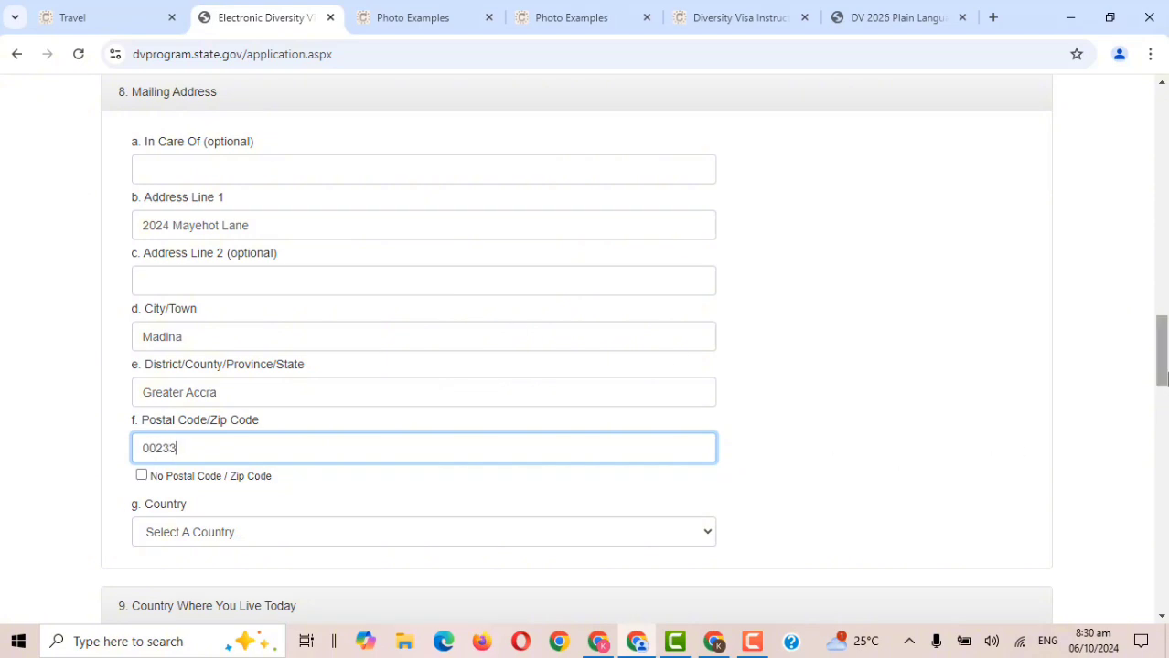
{"action": "left_click_drag", "start_coordinate": [1165, 378], "coordinate": [1166, 396]}
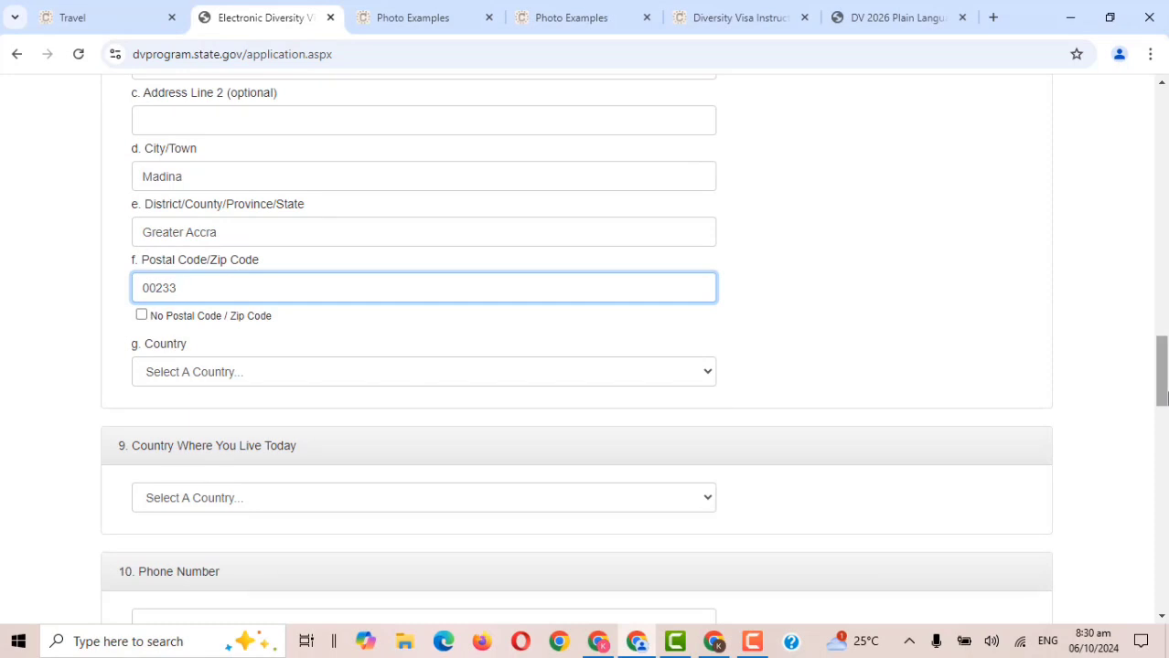
Choose Ghana from the Mailing Address Country list.
{"action": "left_click", "coordinate": [712, 384]}
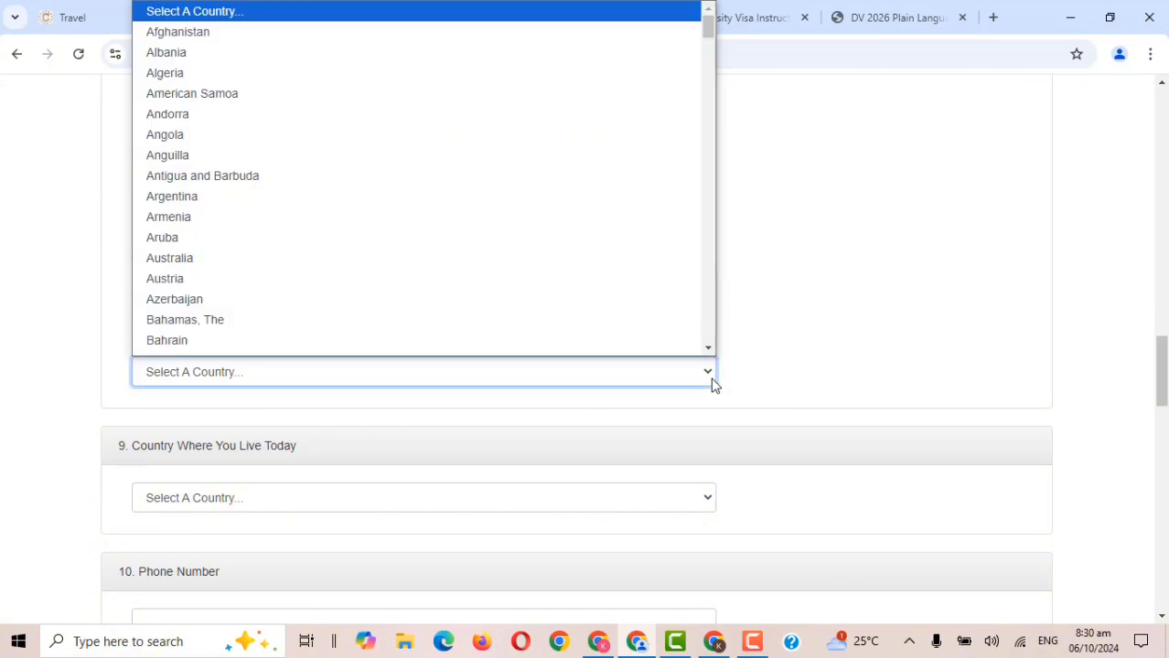
{"action": "key", "text": "g"}
{"action": "key", "text": "h"}
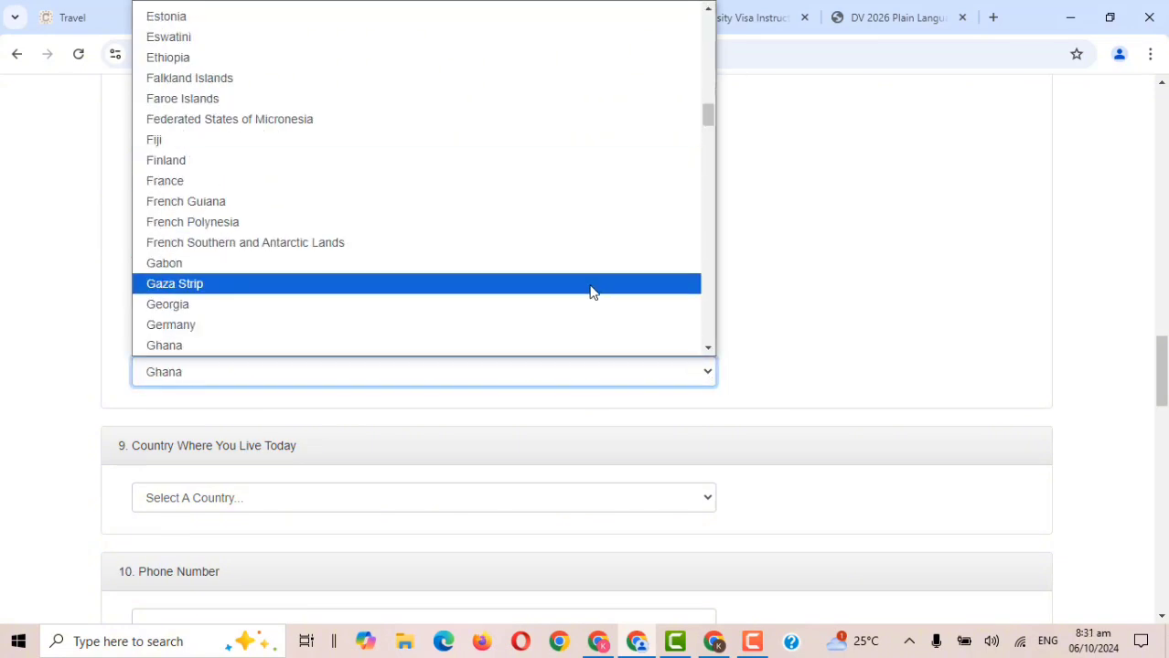
{"action": "left_click", "coordinate": [501, 346]}
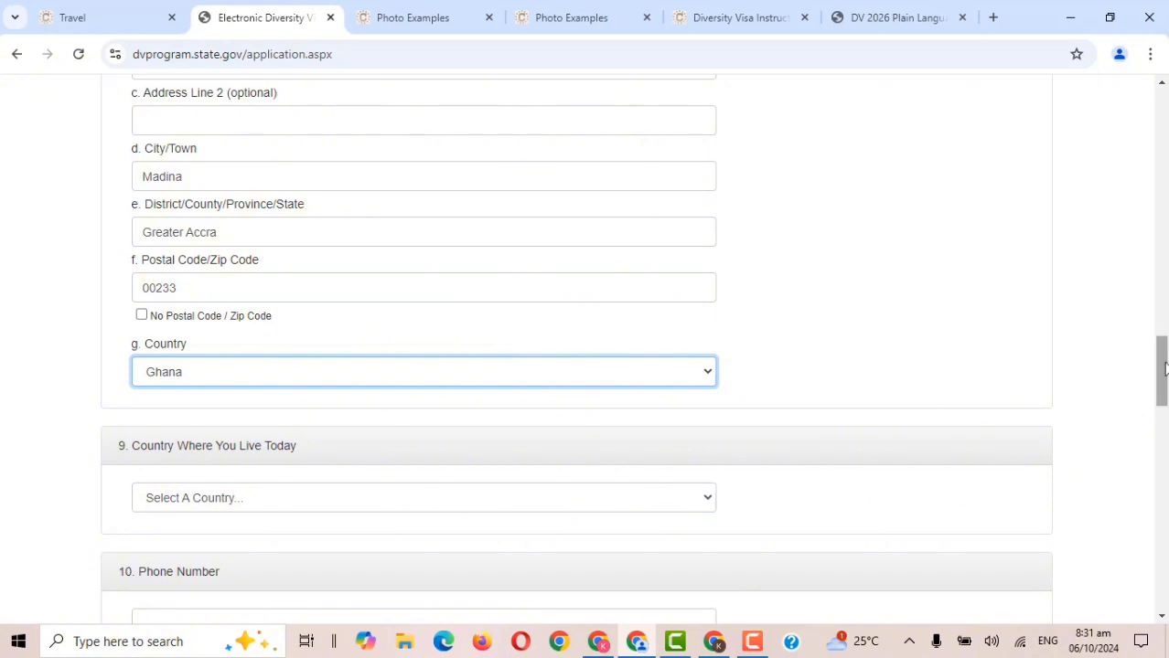
{"action": "left_click_drag", "start_coordinate": [1163, 368], "coordinate": [1164, 346]}
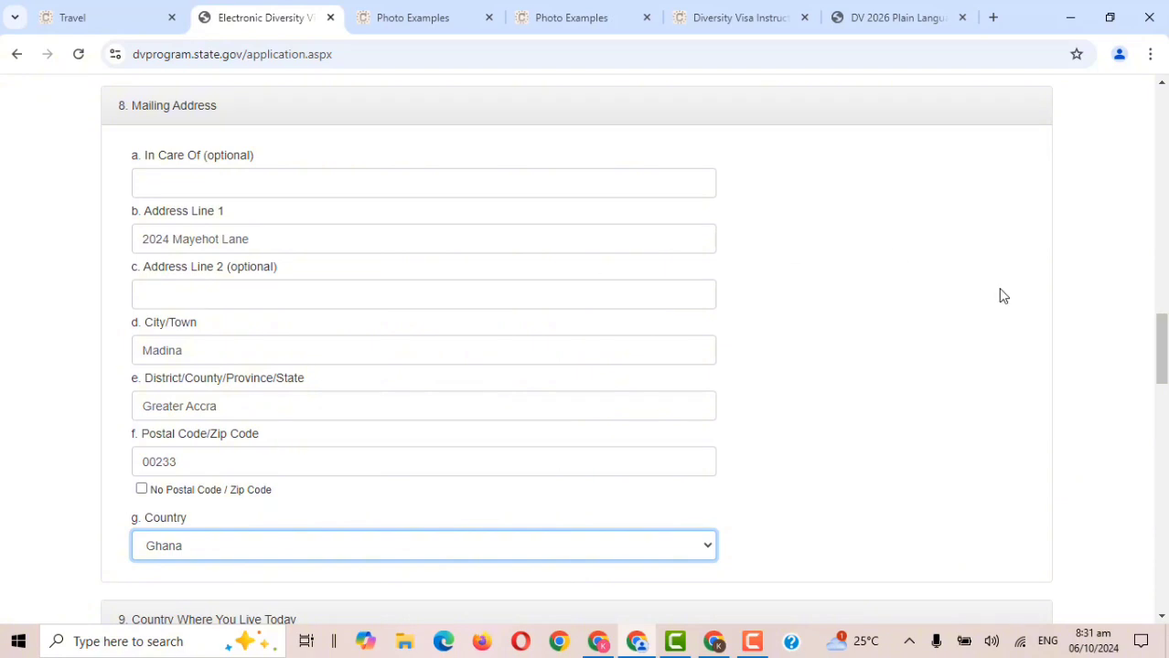
{"action": "left_click_drag", "start_coordinate": [1164, 357], "coordinate": [1165, 416]}
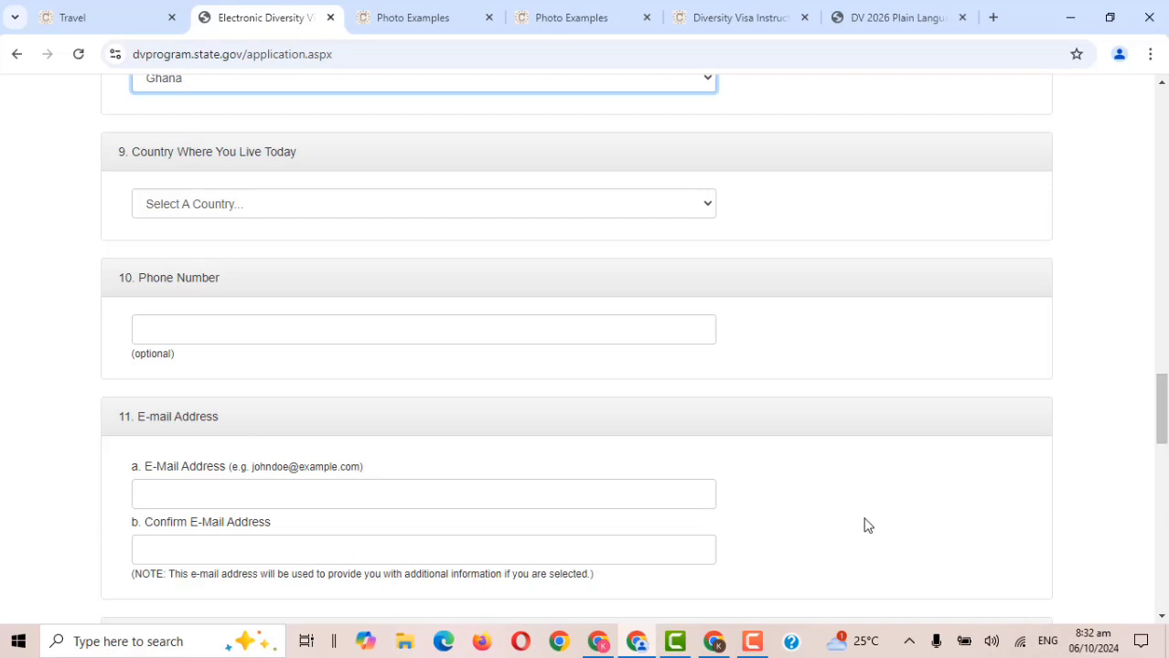
Set Country Where You Live Today to Ghana.
{"action": "left_click", "coordinate": [701, 207]}
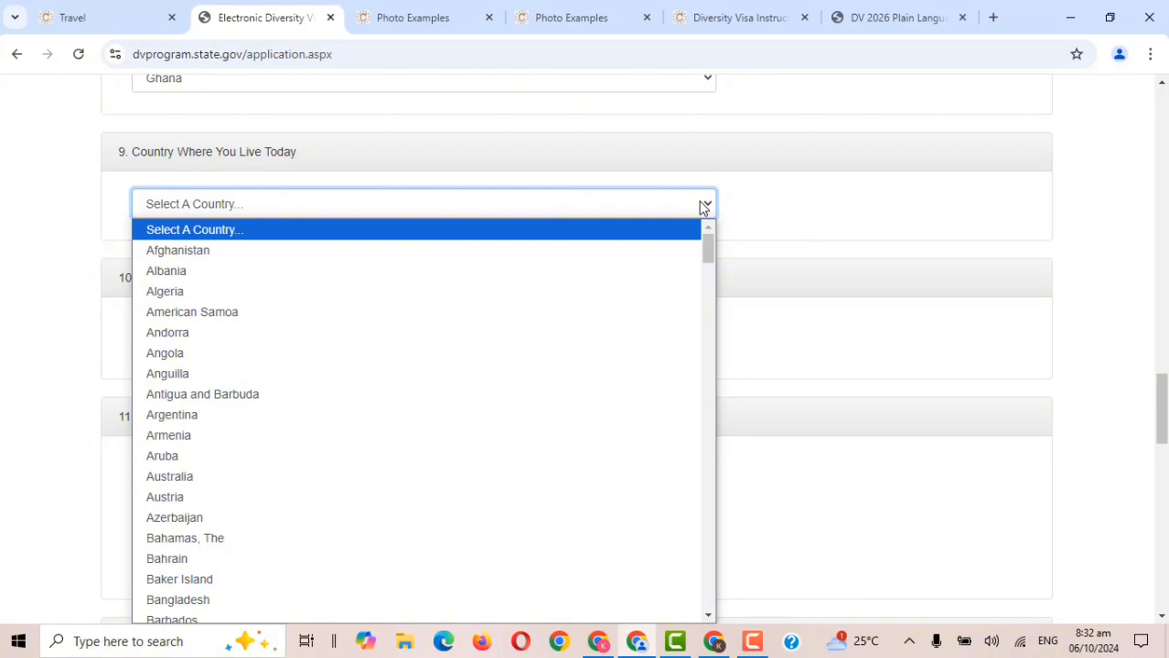
{"action": "type", "text": "gh"}
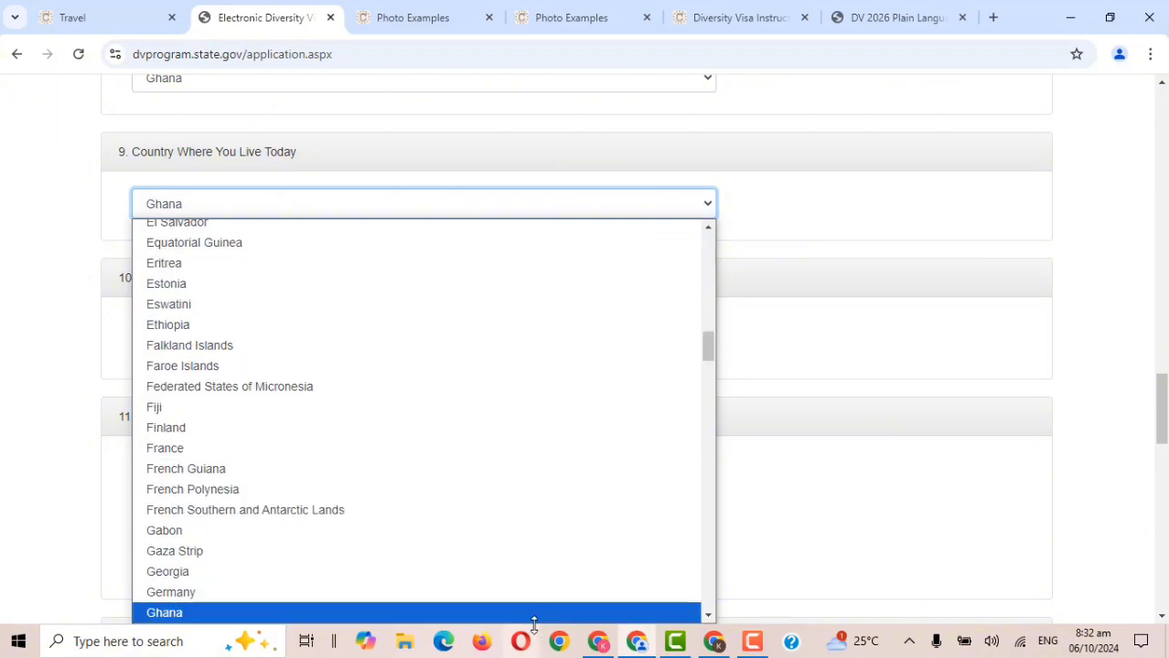
{"action": "key", "text": "Return"}
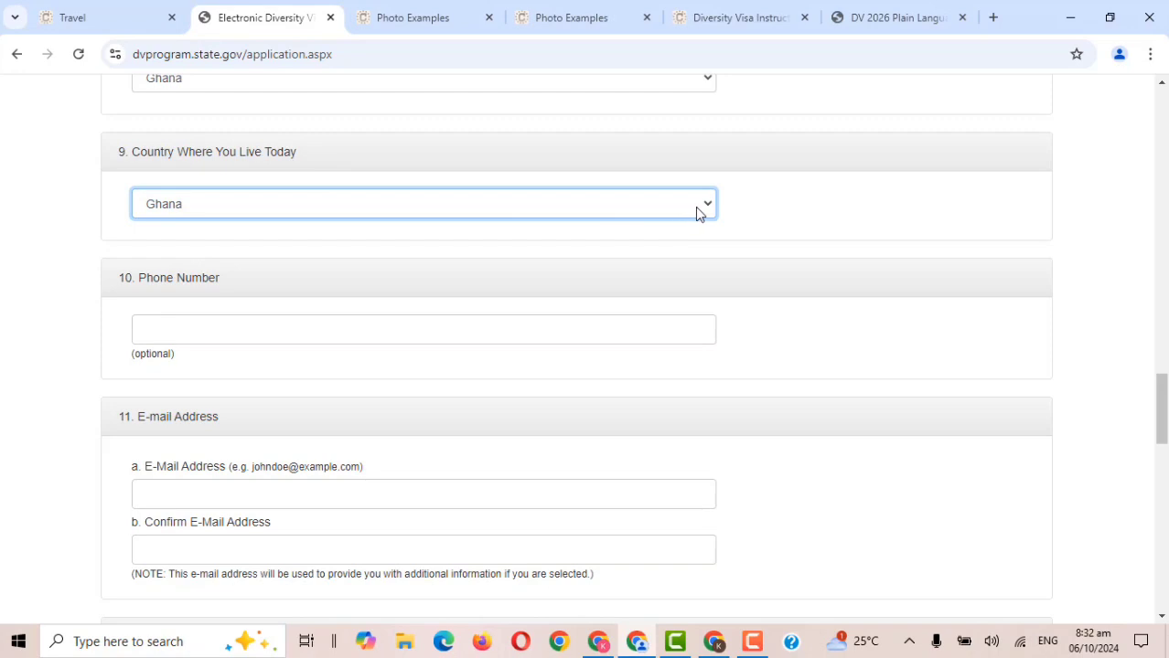
{"action": "left_click_drag", "start_coordinate": [1166, 420], "coordinate": [1165, 446]}
Enter the applicant's phone number in the Phone Number field.
{"action": "left_click", "coordinate": [392, 151]}
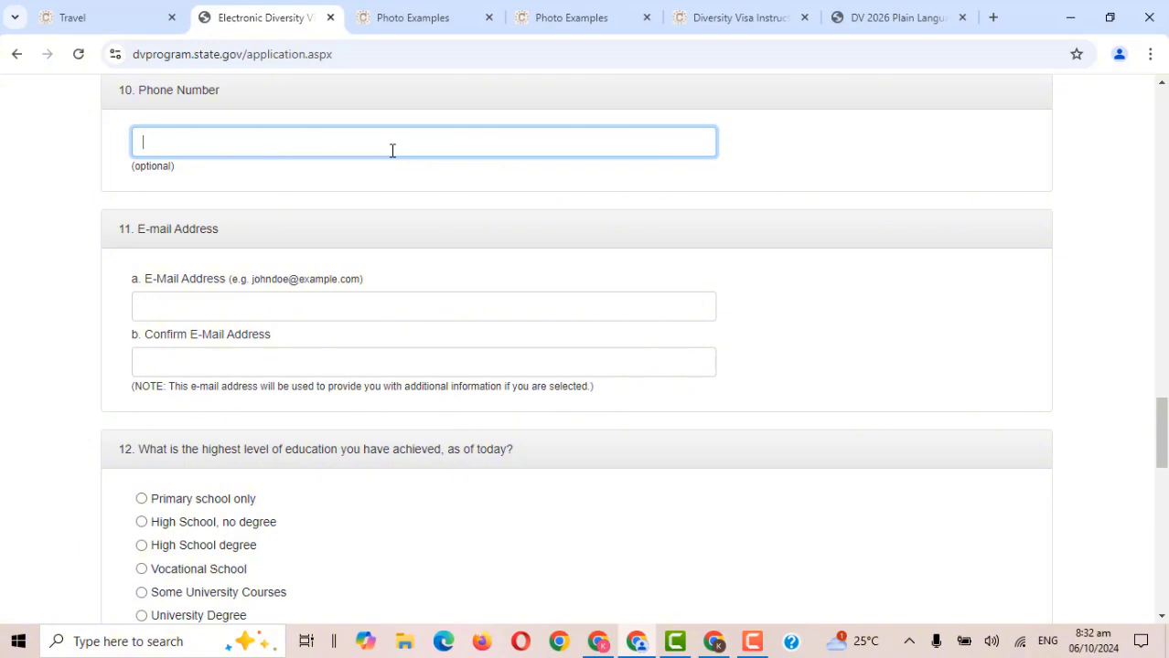
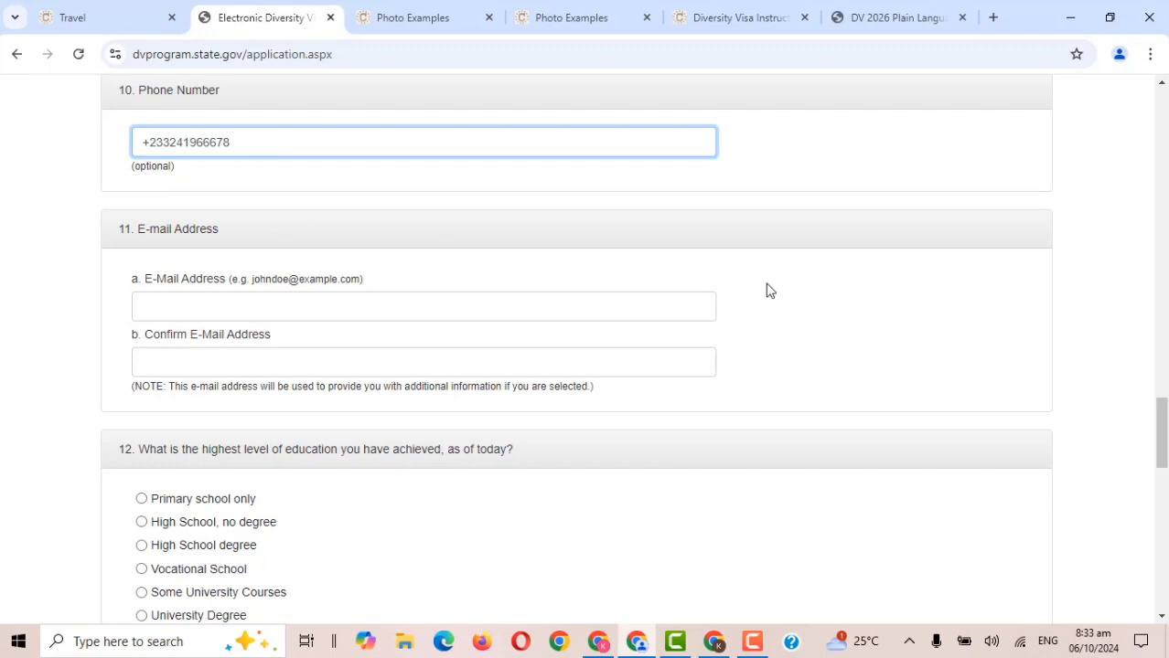
{"action": "scroll", "coordinate": [510, 245], "scroll_direction": "down", "scroll_amount": 2}
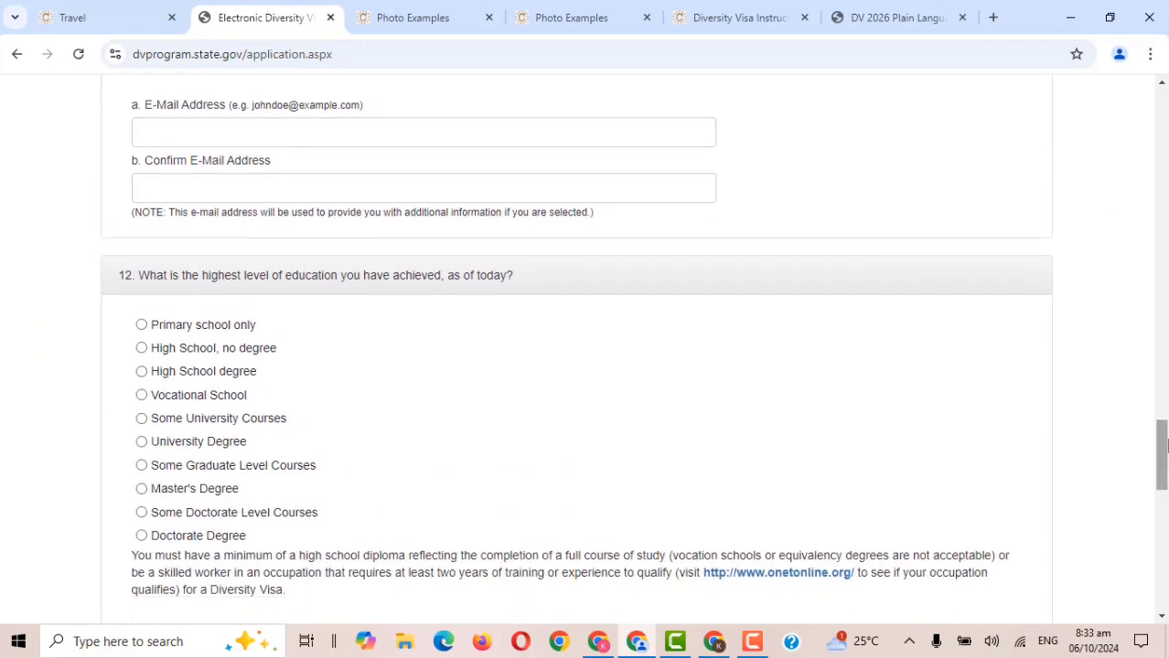
Type the applicant's e-mail address, correcting typos, and select the whole entry.
{"action": "left_click", "coordinate": [325, 129]}
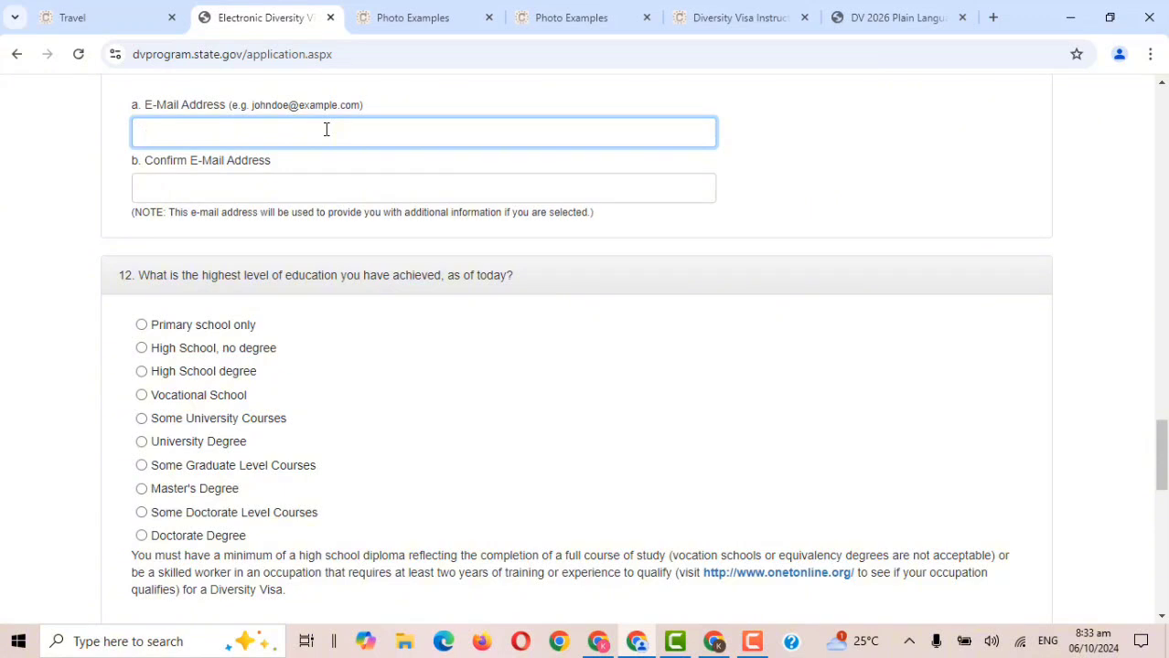
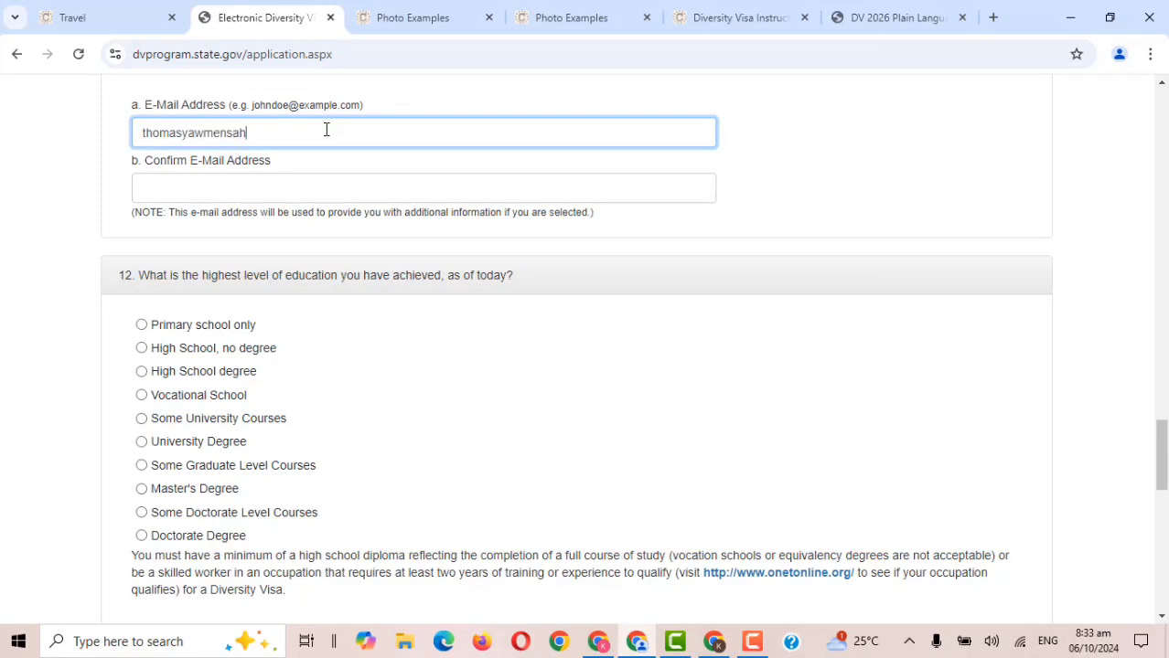
{"action": "key", "text": "ctrl+a"}
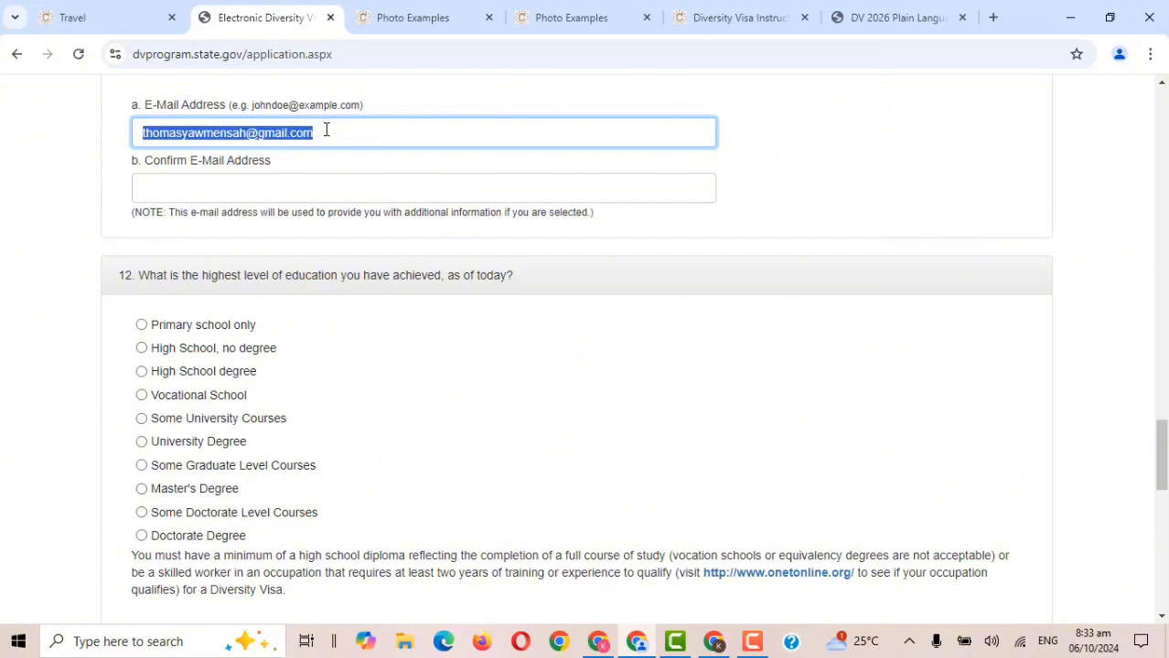
Retype the applicant's e-mail address into Confirm E-Mail Address after pasting fails.
{"action": "left_click", "coordinate": [297, 183]}
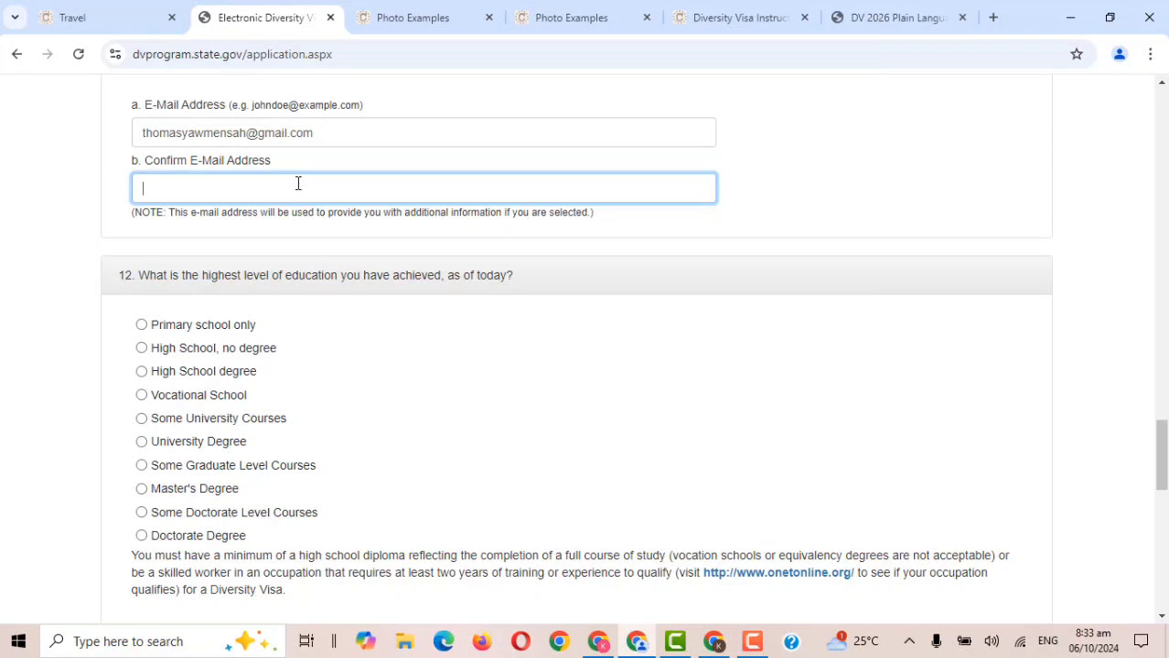
{"action": "right_click", "coordinate": [297, 183]}
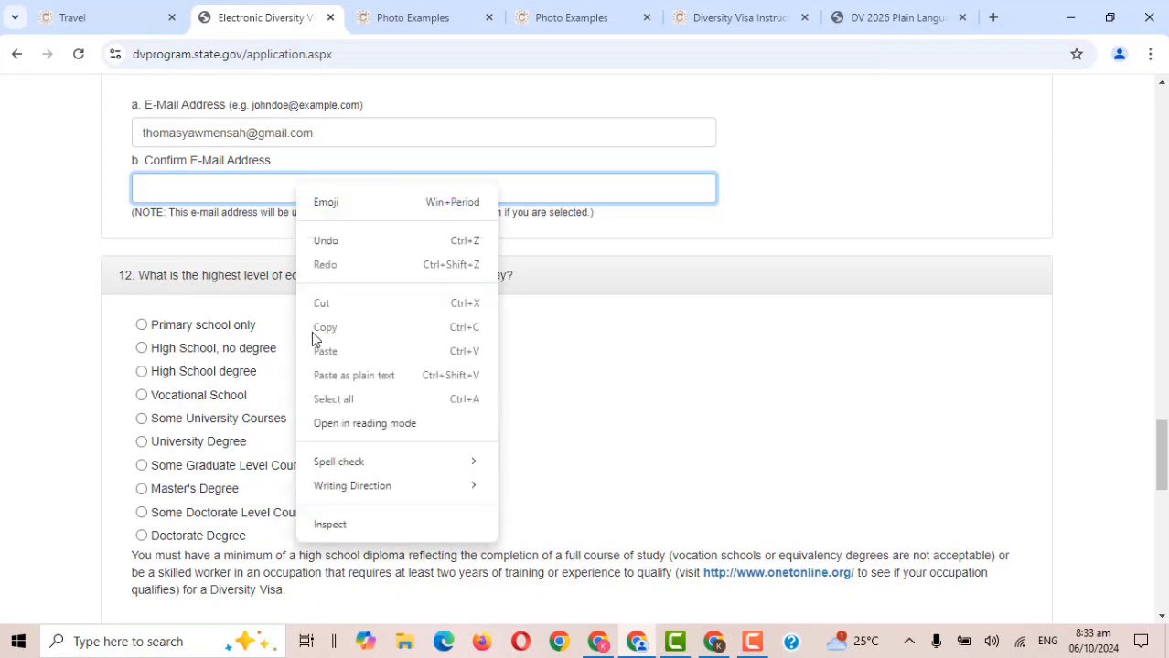
{"action": "double_click", "coordinate": [253, 134]}
{"action": "key", "text": "ctrl+a"}
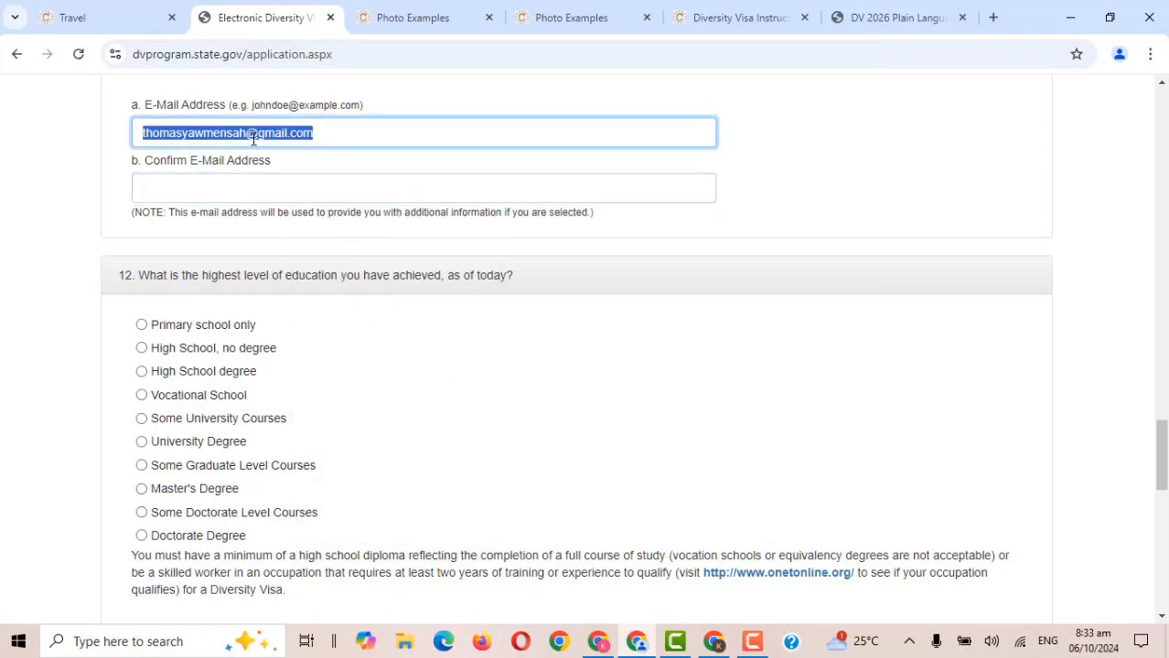
{"action": "left_click", "coordinate": [227, 187]}
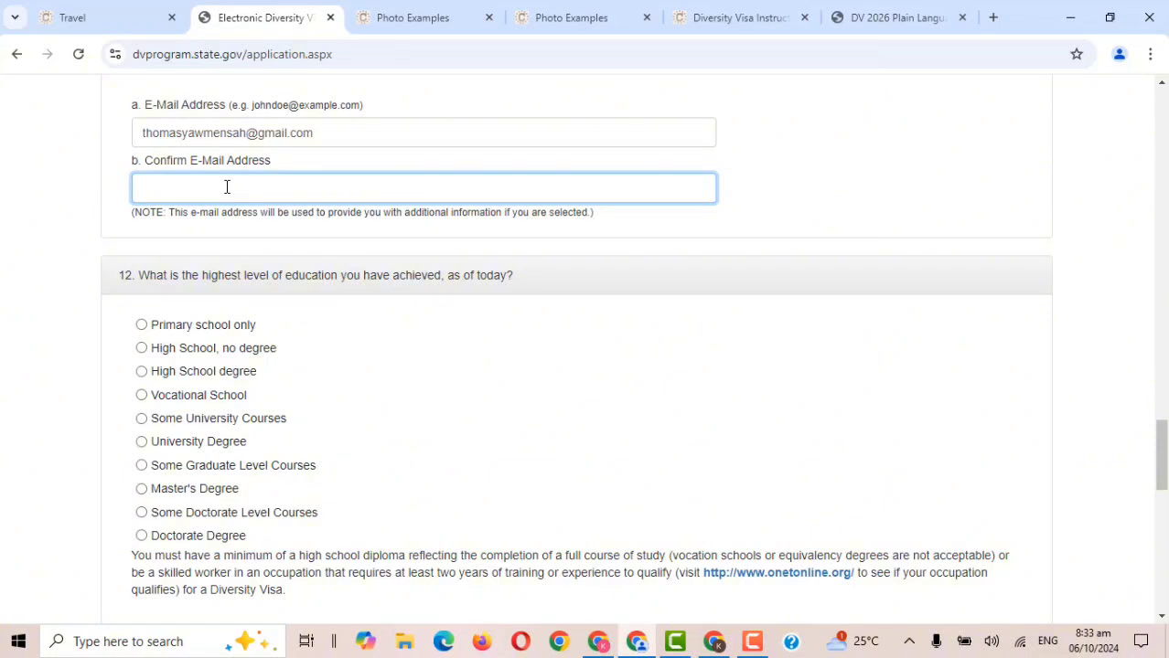
{"action": "right_click", "coordinate": [227, 187]}
{"action": "left_click", "coordinate": [168, 193]}
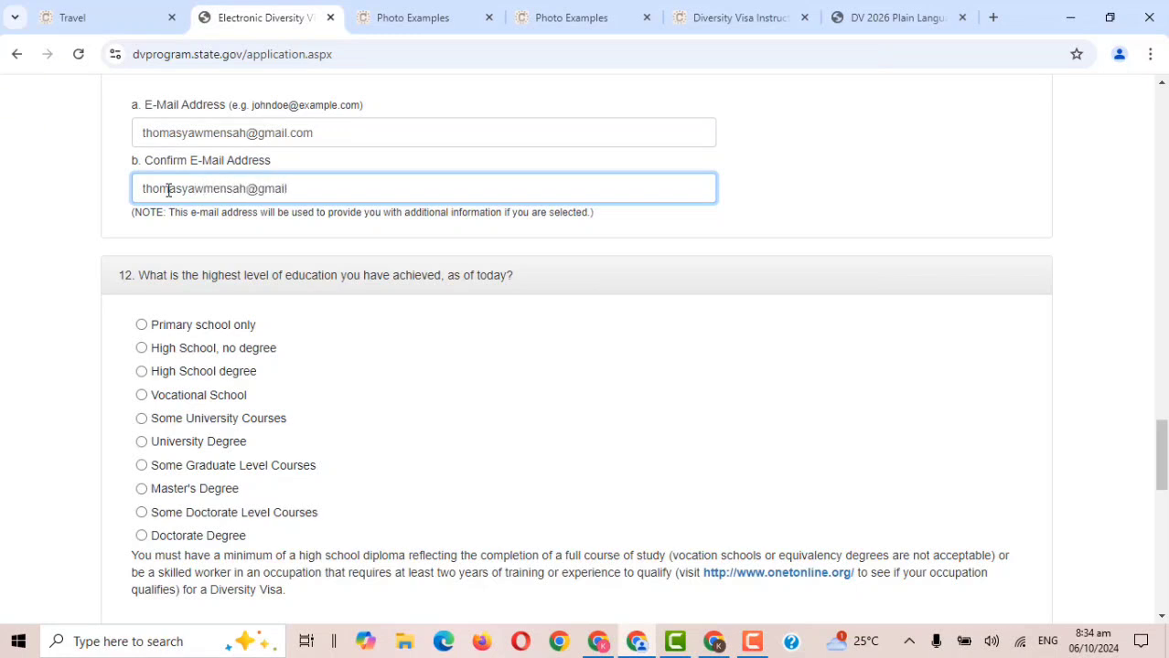
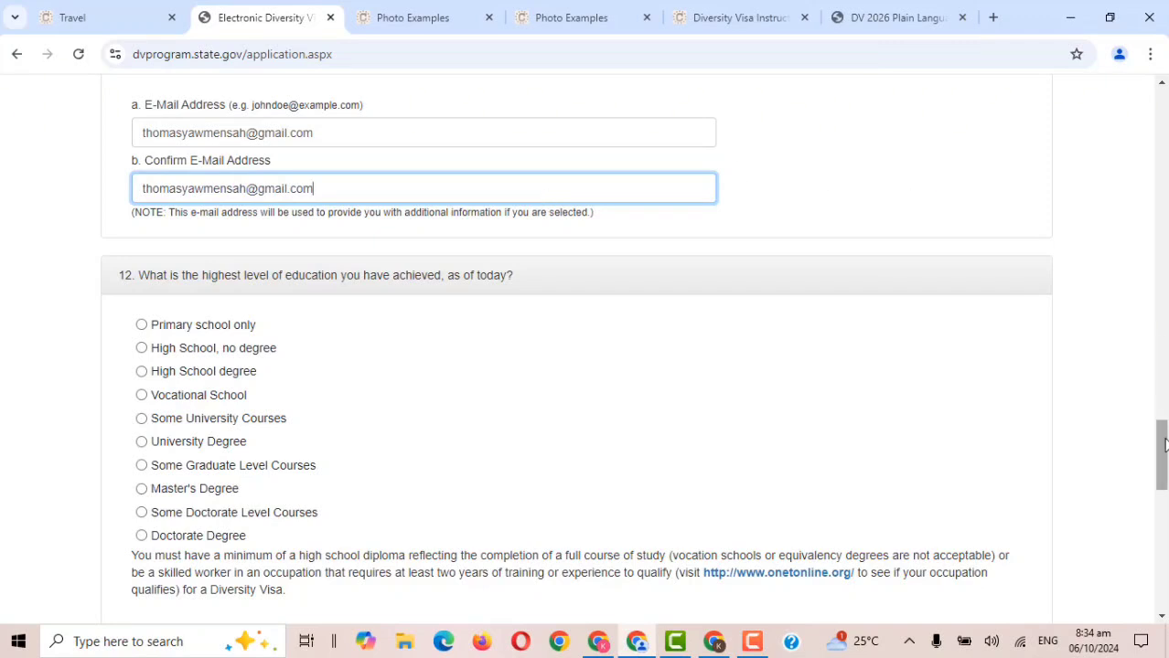
Answer question 12 with Primary school only, then switch to High School, no degree.
{"action": "left_click_drag", "start_coordinate": [1164, 445], "coordinate": [1164, 466]}
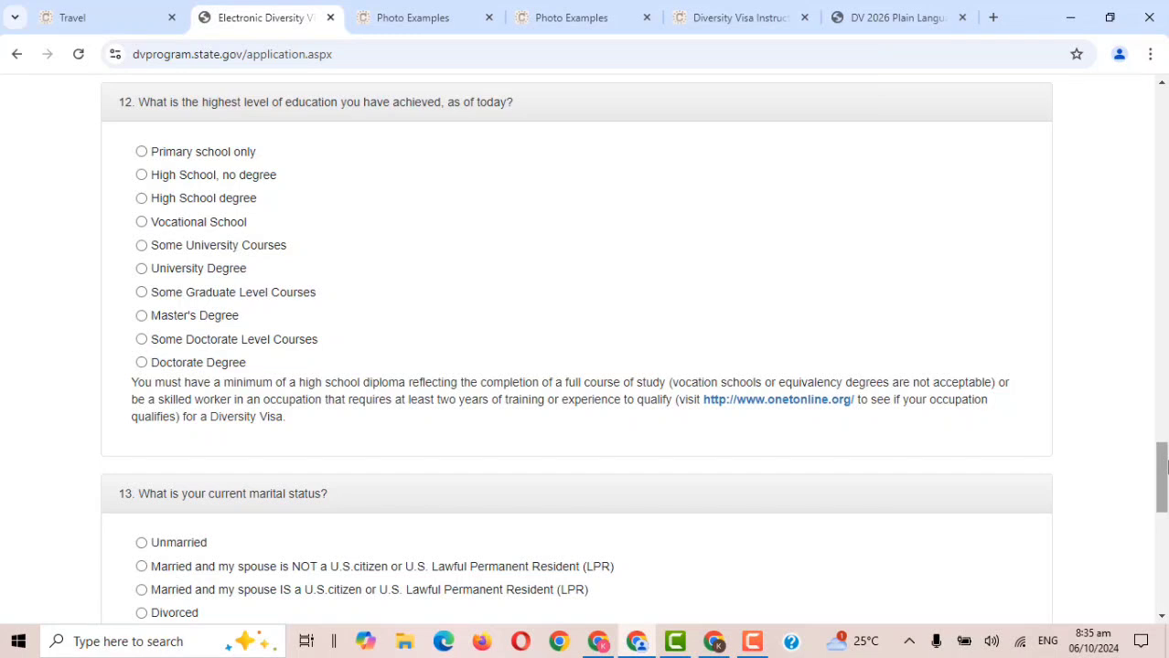
{"action": "left_click", "coordinate": [189, 155]}
{"action": "left_click", "coordinate": [163, 179]}
Step the education answer from High School degree through each level to Some Doctorate Level Courses.
{"action": "left_click", "coordinate": [155, 205]}
{"action": "left_click", "coordinate": [184, 226]}
{"action": "left_click", "coordinate": [168, 251]}
{"action": "left_click", "coordinate": [198, 271]}
{"action": "left_click", "coordinate": [142, 293]}
{"action": "left_click", "coordinate": [164, 320]}
{"action": "left_click", "coordinate": [171, 346]}
Select Doctorate Degree as the highest education level in question 12.
{"action": "left_click", "coordinate": [211, 365]}
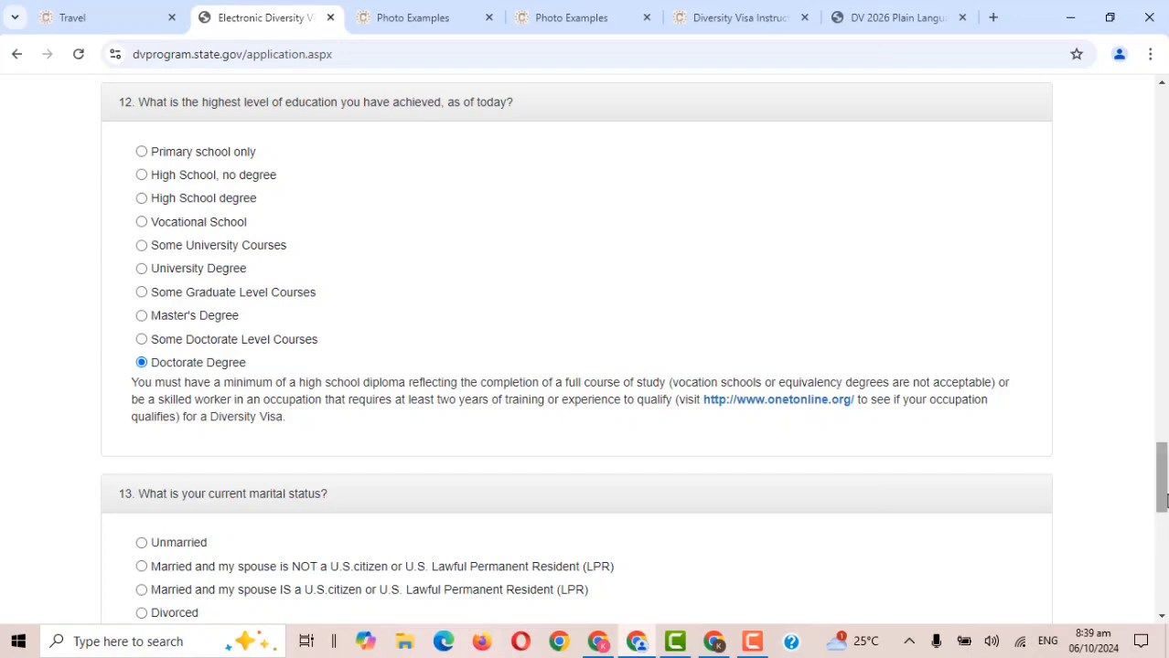
Mark question 13 as Unmarried, then change it to married with a non-citizen, non-LPR spouse.
{"action": "left_click_drag", "start_coordinate": [1164, 501], "coordinate": [1164, 546]}
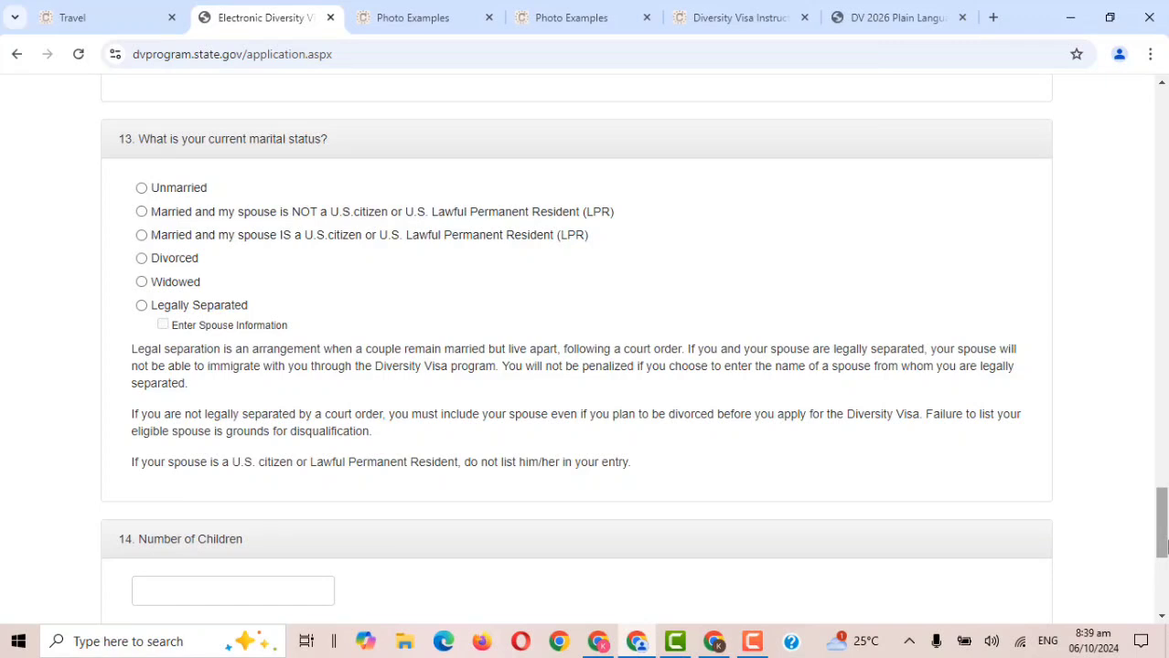
{"action": "left_click", "coordinate": [172, 193]}
{"action": "left_click", "coordinate": [167, 213]}
Change marital status to married to a U.S. citizen, then Divorced, then Widowed.
{"action": "left_click", "coordinate": [153, 240]}
{"action": "left_click", "coordinate": [142, 262]}
{"action": "left_click", "coordinate": [175, 285]}
Try Legally Separated, then Unmarried, and settle on married with a non-U.S.-citizen spouse.
{"action": "left_click", "coordinate": [143, 306]}
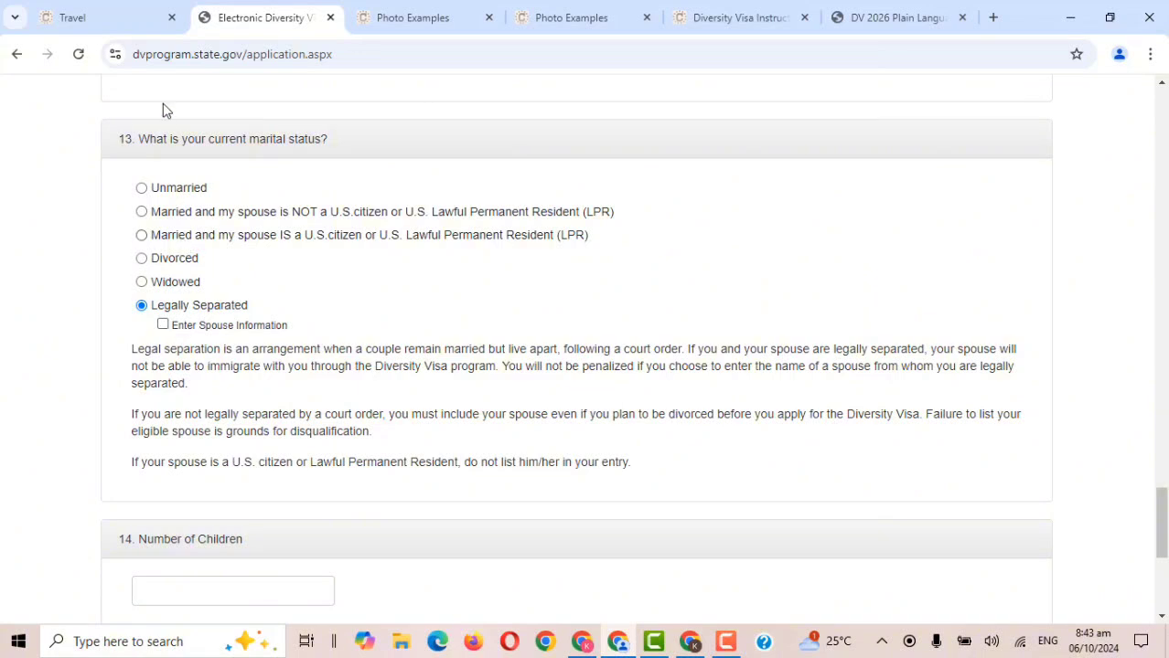
{"action": "left_click", "coordinate": [141, 190]}
{"action": "left_click", "coordinate": [141, 214]}
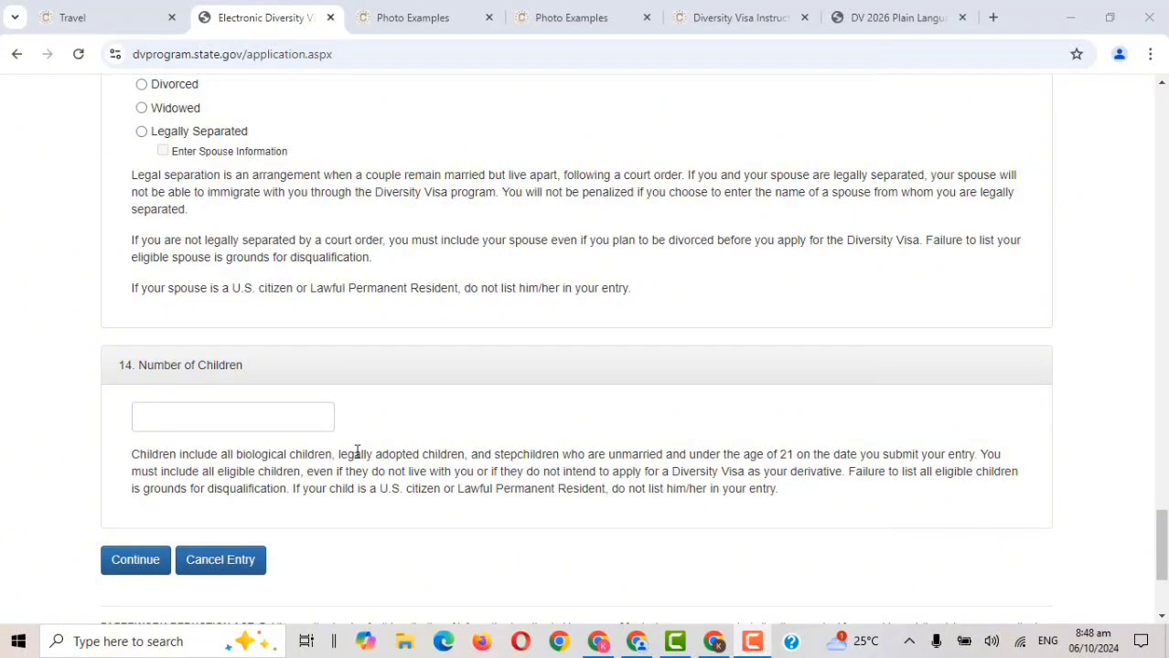
Switch marital status to Unmarried and enter 0 for Number of Children.
{"action": "left_click", "coordinate": [191, 416]}
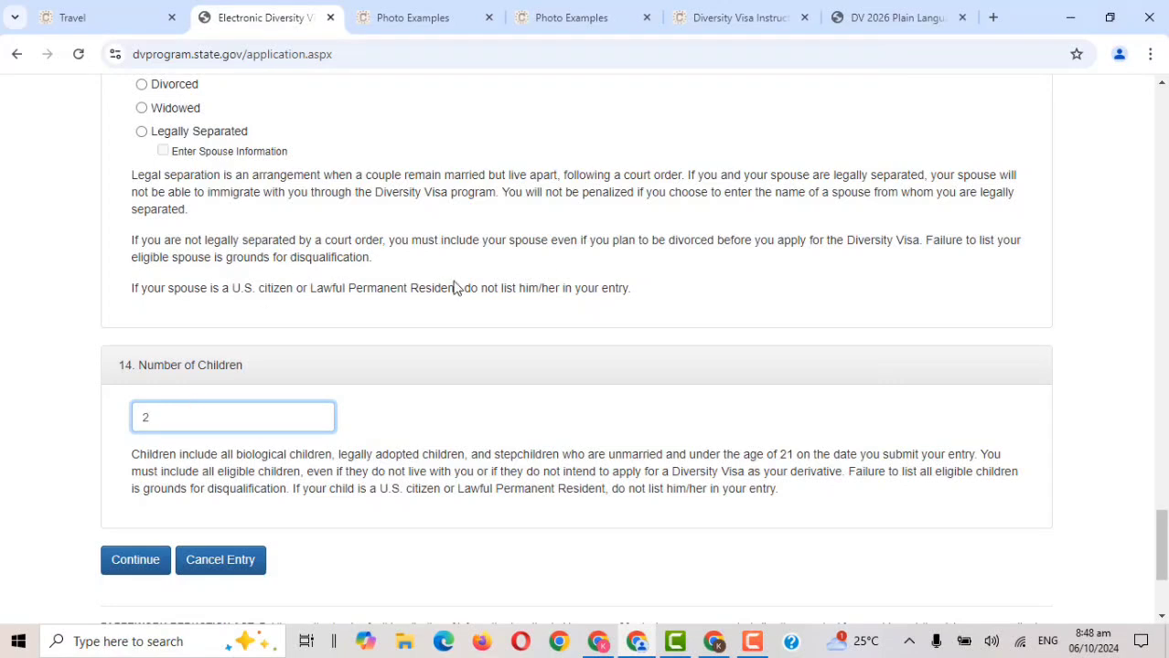
{"action": "scroll", "coordinate": [245, 151], "scroll_direction": "up", "scroll_amount": 2}
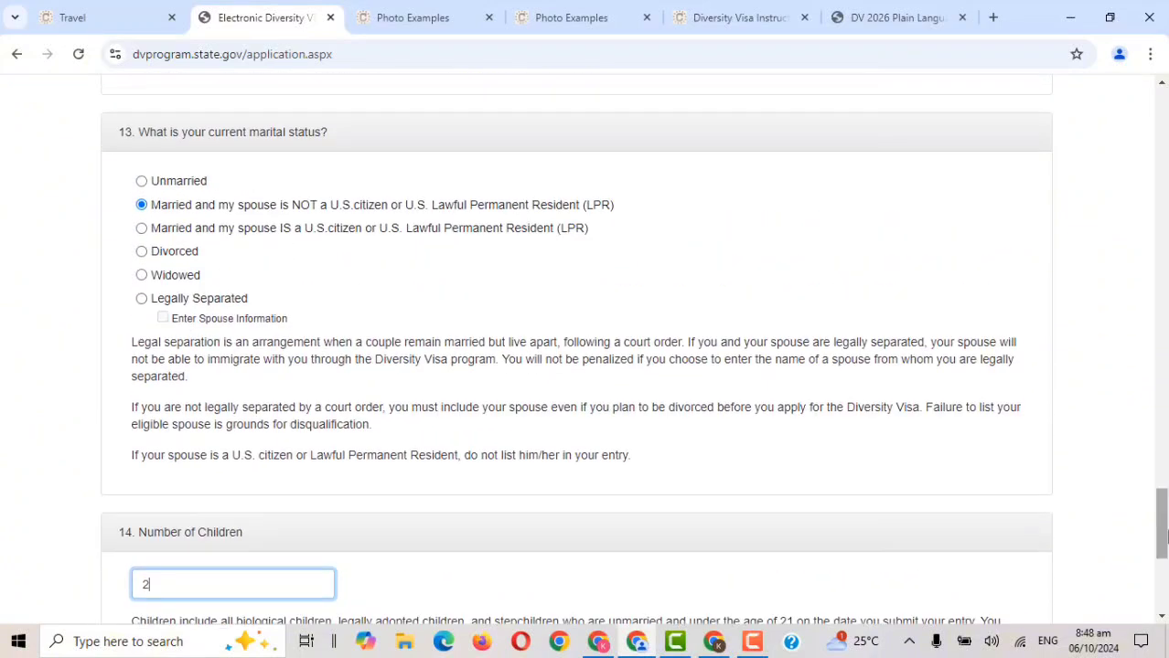
{"action": "left_click", "coordinate": [158, 183]}
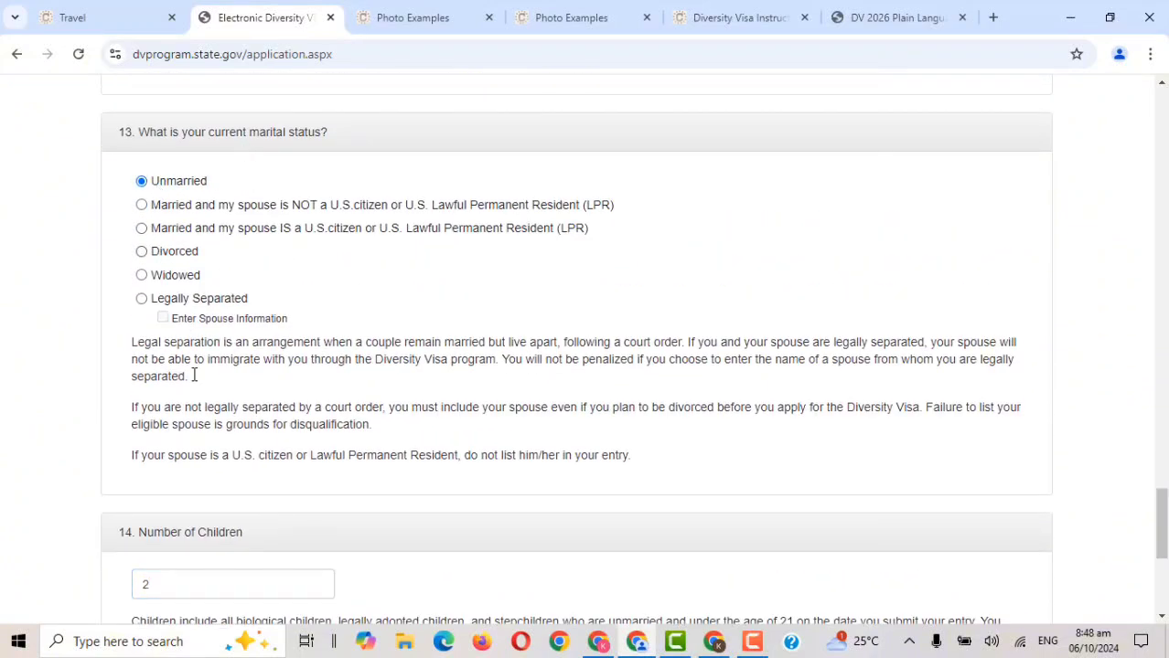
{"action": "left_click", "coordinate": [161, 581]}
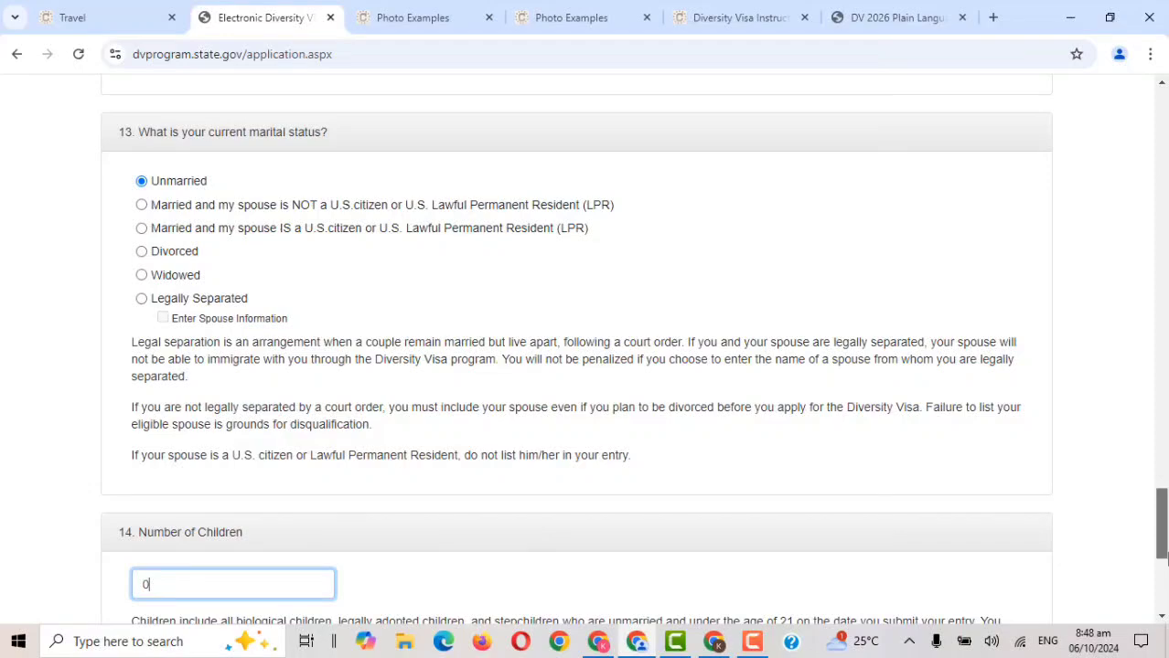
{"action": "left_click_drag", "start_coordinate": [1161, 558], "coordinate": [1163, 590]}
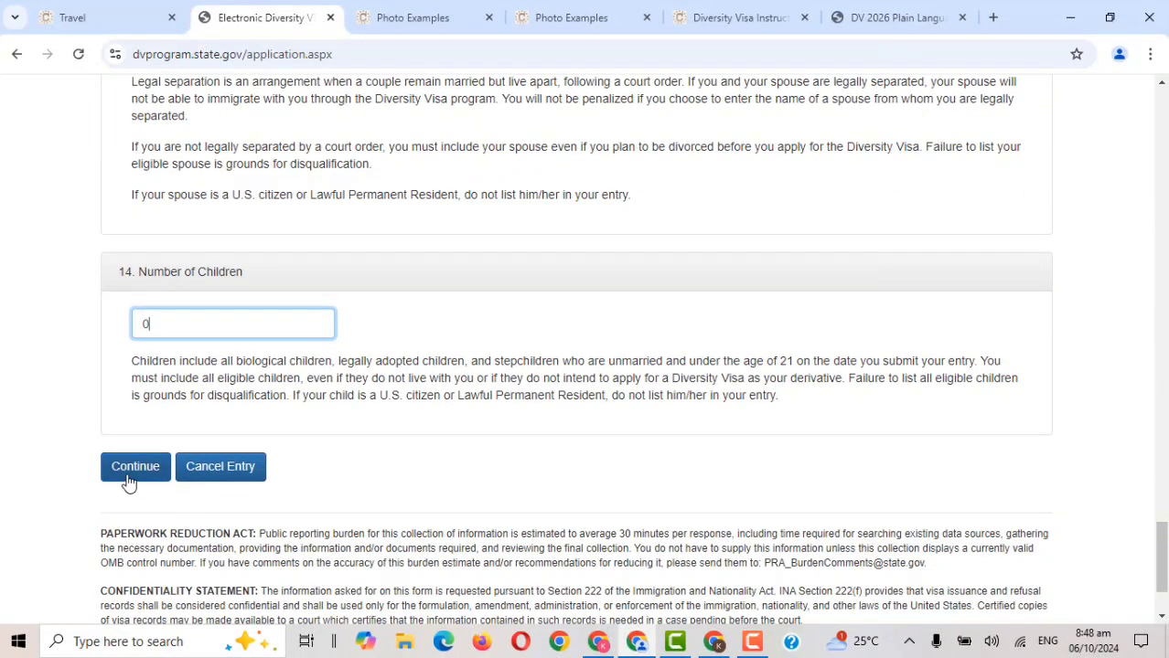
Continue to the review page and scroll past Name, Mailing Address and Country to Submit.
{"action": "left_click", "coordinate": [129, 482]}
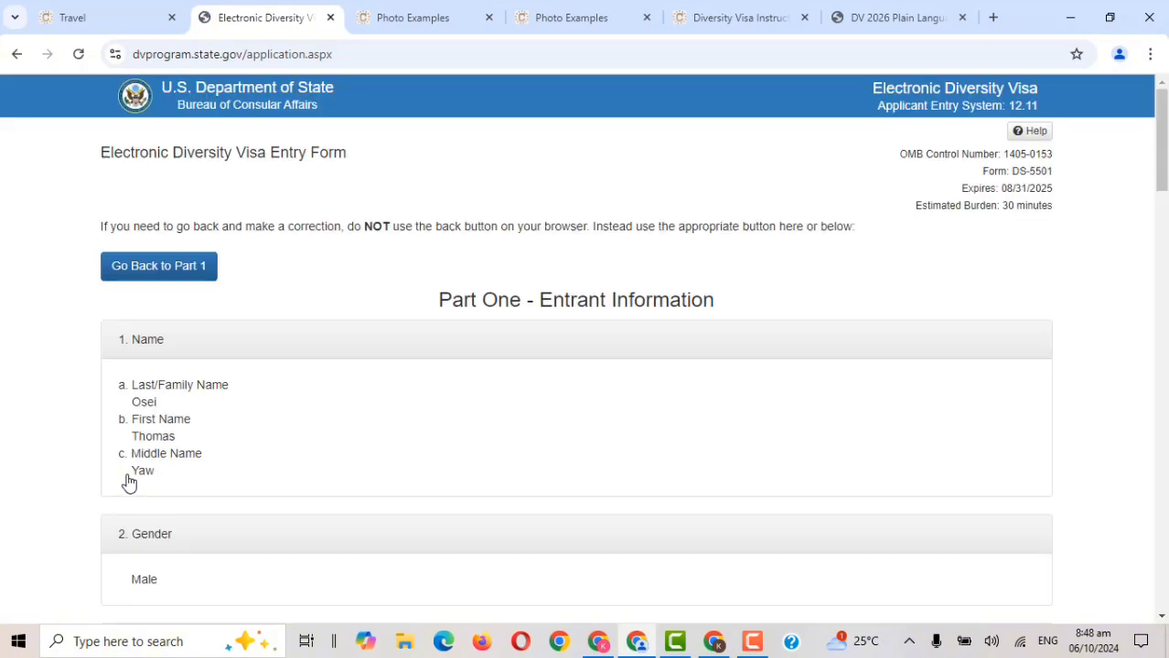
{"action": "scroll", "coordinate": [1160, 146], "scroll_direction": "down", "scroll_amount": 3}
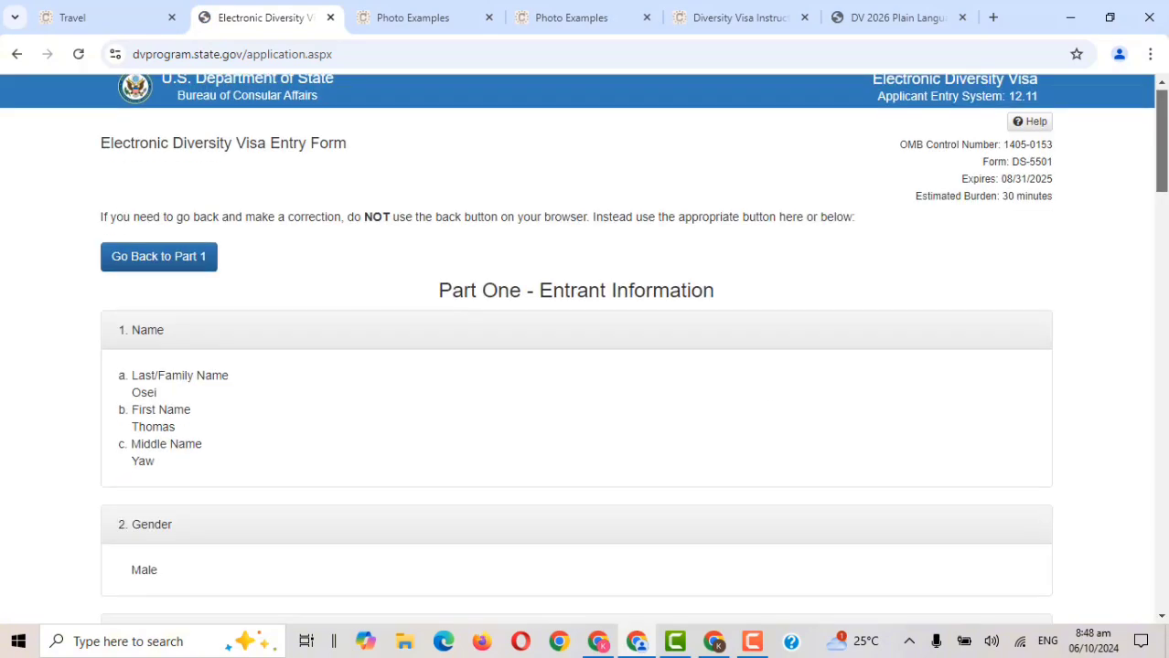
{"action": "scroll", "coordinate": [585, 347], "scroll_direction": "down", "scroll_amount": 15}
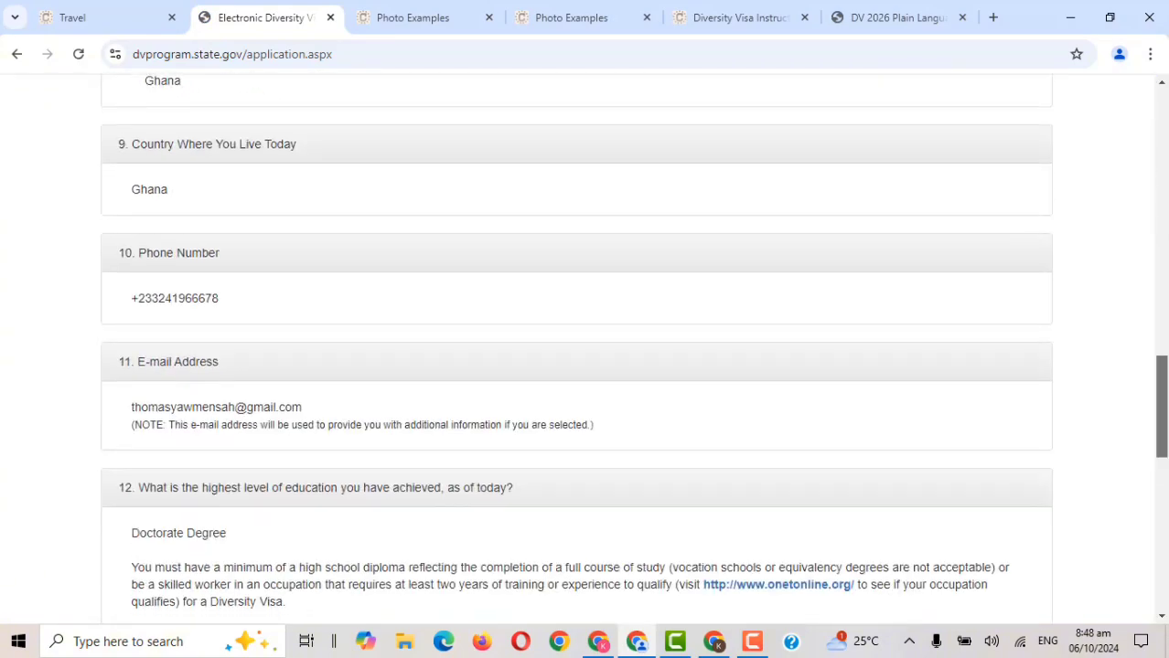
{"action": "left_click_drag", "start_coordinate": [1166, 439], "coordinate": [1165, 573]}
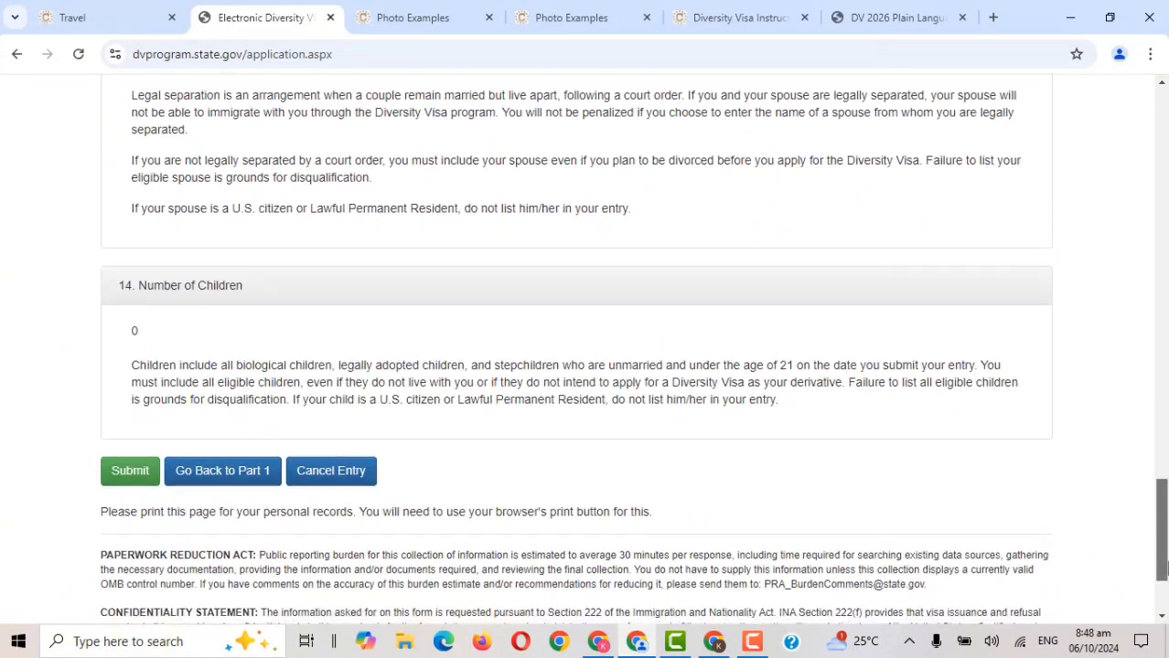
Back in Part One, choose married with a non-citizen spouse, enter 3 children, and continue.
{"action": "left_click", "coordinate": [189, 476]}
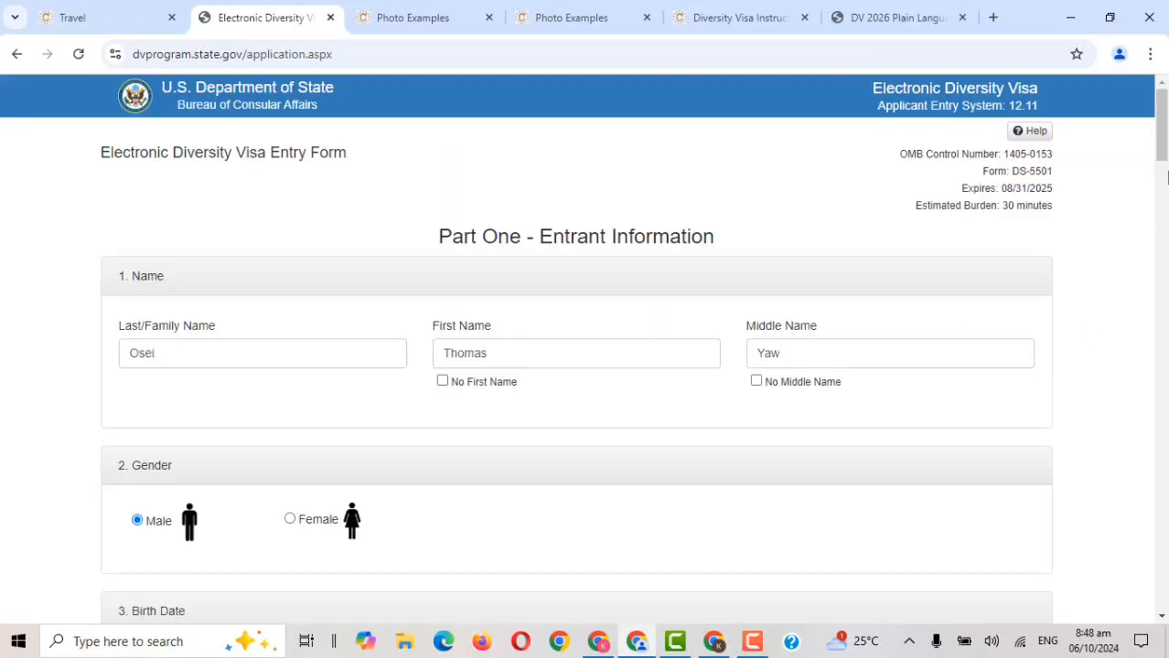
{"action": "left_click_drag", "start_coordinate": [1165, 149], "coordinate": [1165, 542]}
{"action": "left_click", "coordinate": [298, 147]}
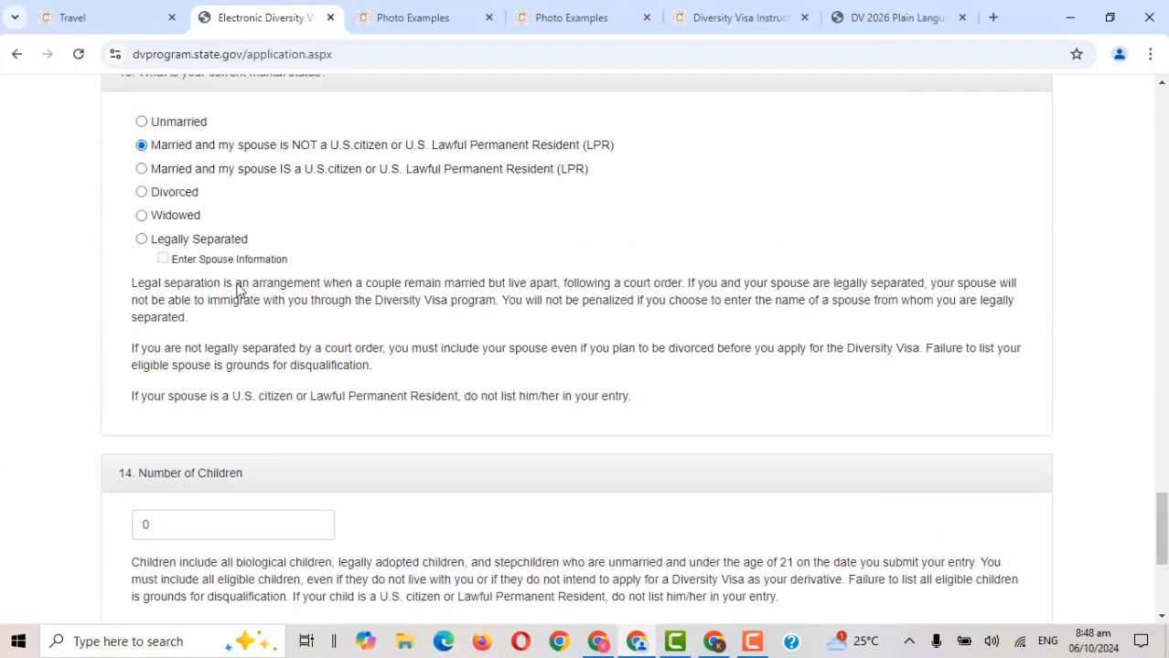
{"action": "left_click", "coordinate": [191, 540]}
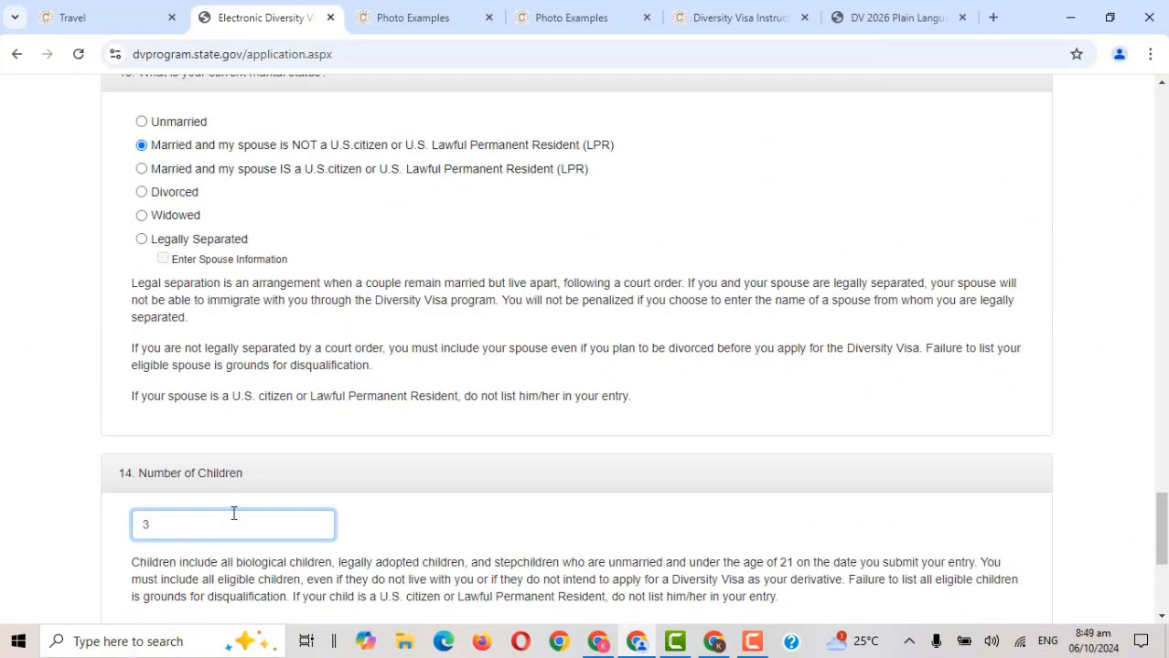
{"action": "scroll", "coordinate": [548, 366], "scroll_direction": "down", "scroll_amount": 4}
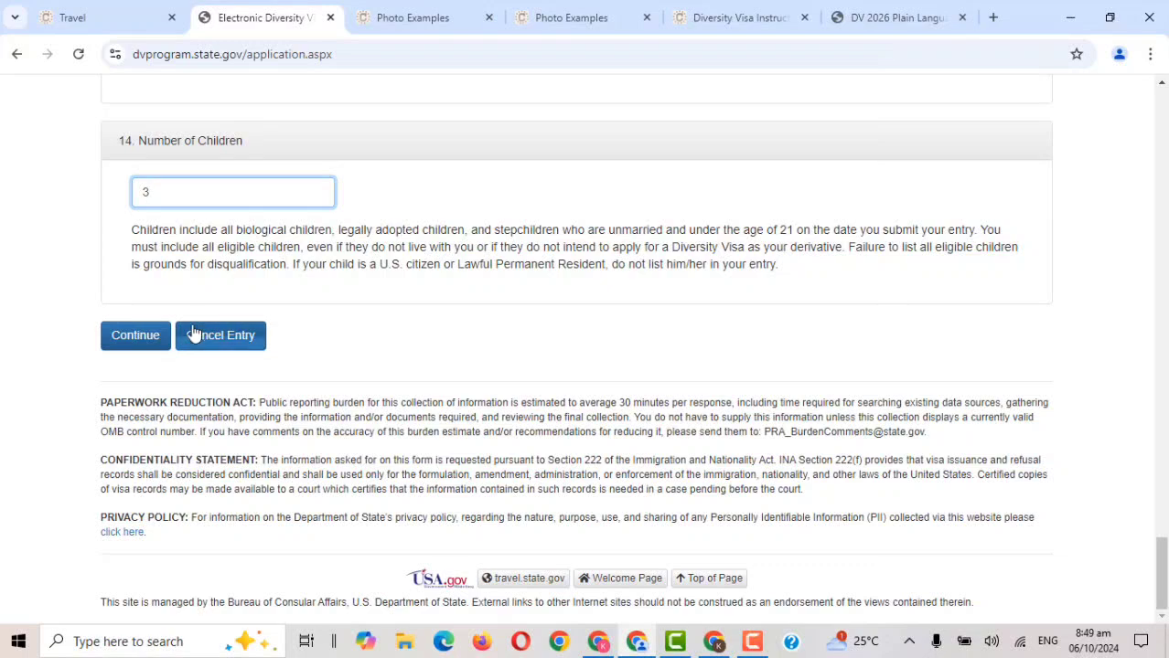
{"action": "left_click", "coordinate": [161, 340]}
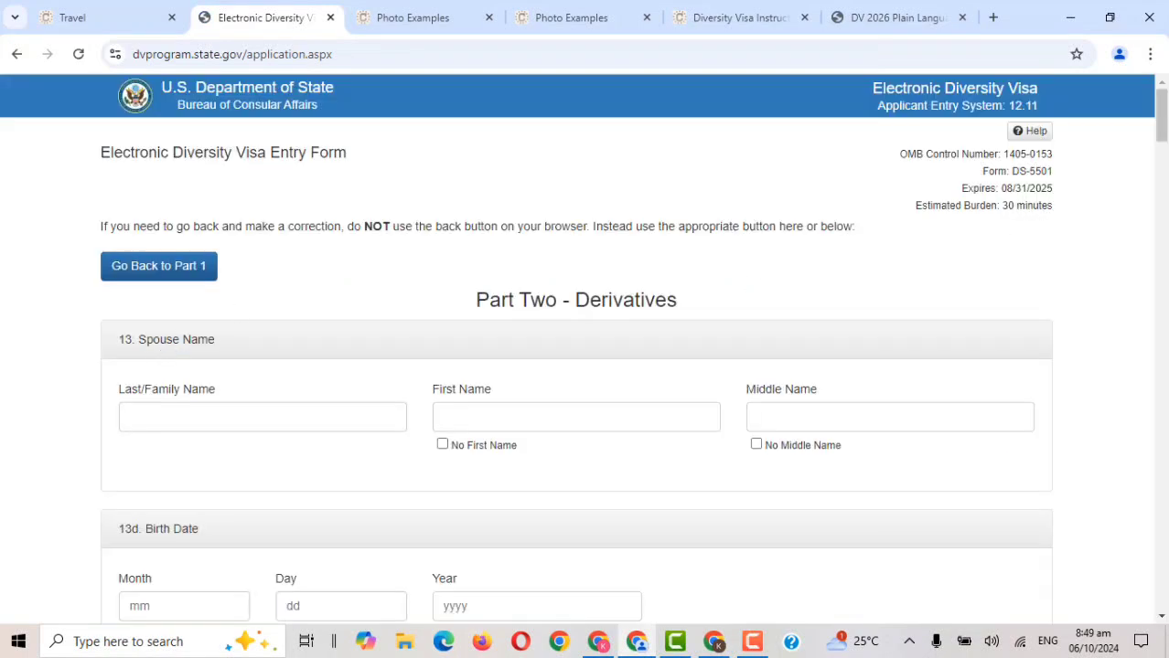
Enter the spouse's last, first and middle names under question 13.
{"action": "scroll", "coordinate": [1161, 117], "scroll_direction": "down", "scroll_amount": 5}
{"action": "left_click_drag", "start_coordinate": [1165, 144], "coordinate": [1165, 111]}
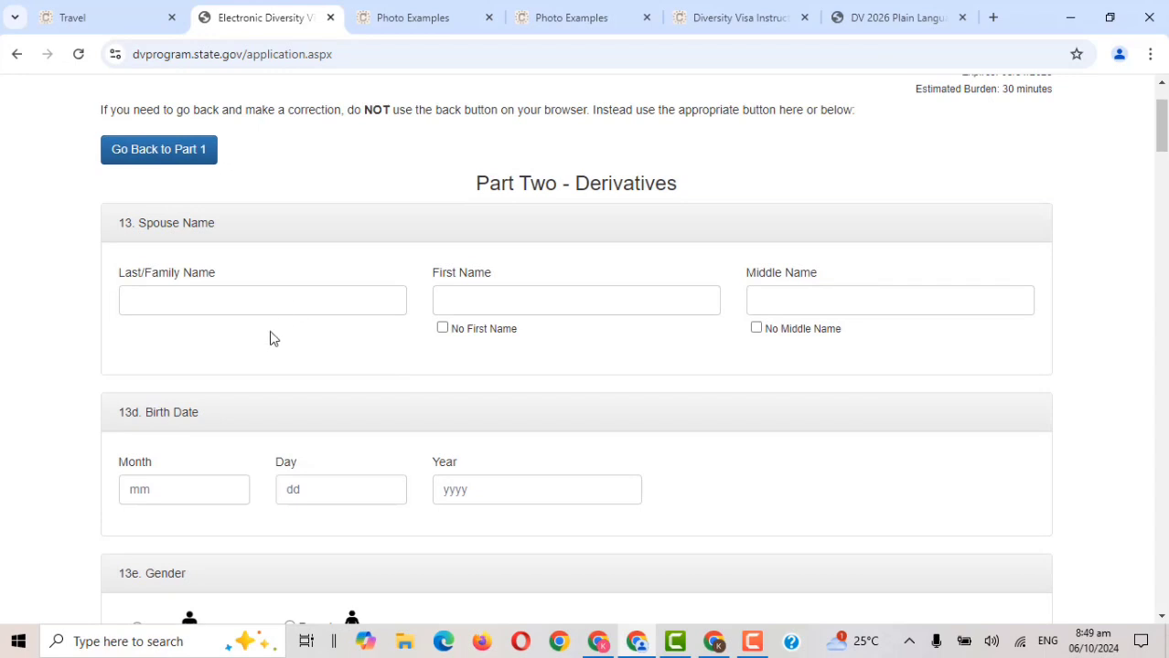
{"action": "left_click", "coordinate": [298, 307]}
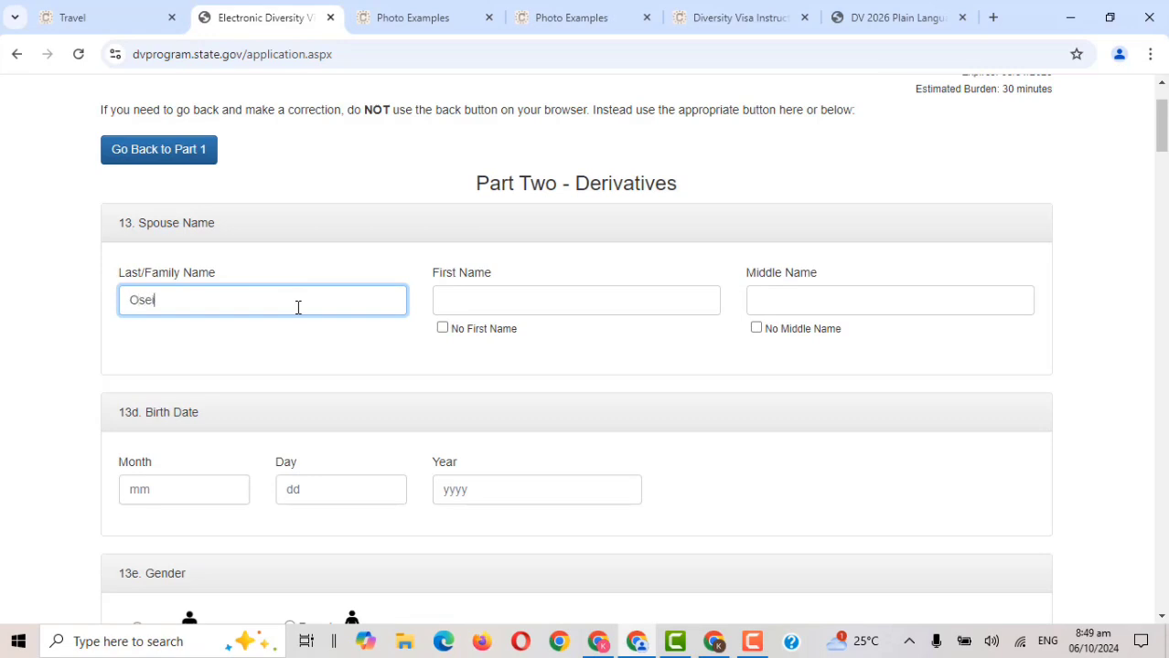
{"action": "key", "text": "Tab"}
{"action": "type", "text": "Ella"}
{"action": "key", "text": "Tab"}
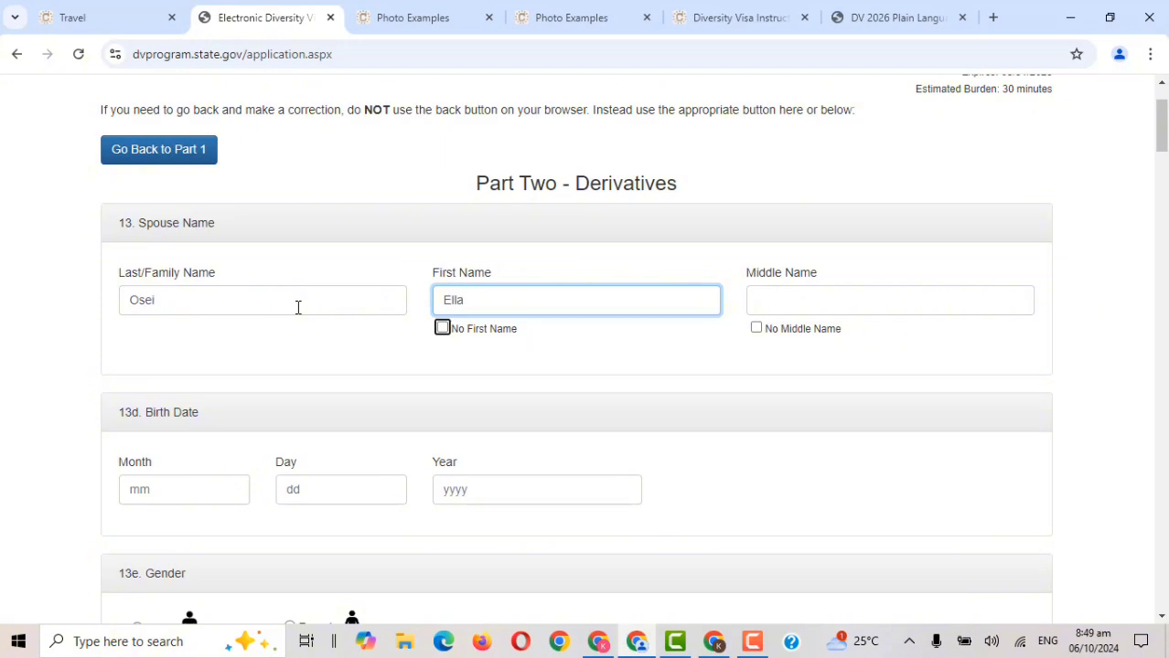
{"action": "left_click", "coordinate": [793, 299]}
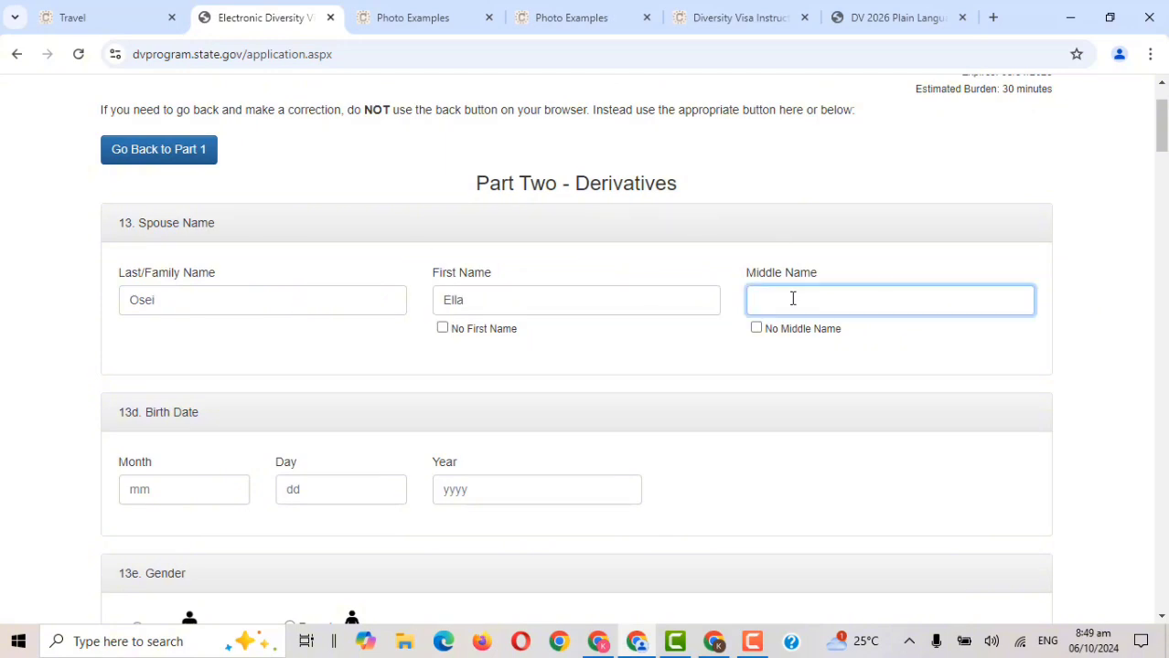
{"action": "type", "text": "Amm"}
{"action": "scroll", "coordinate": [1163, 138], "scroll_direction": "down", "scroll_amount": 3}
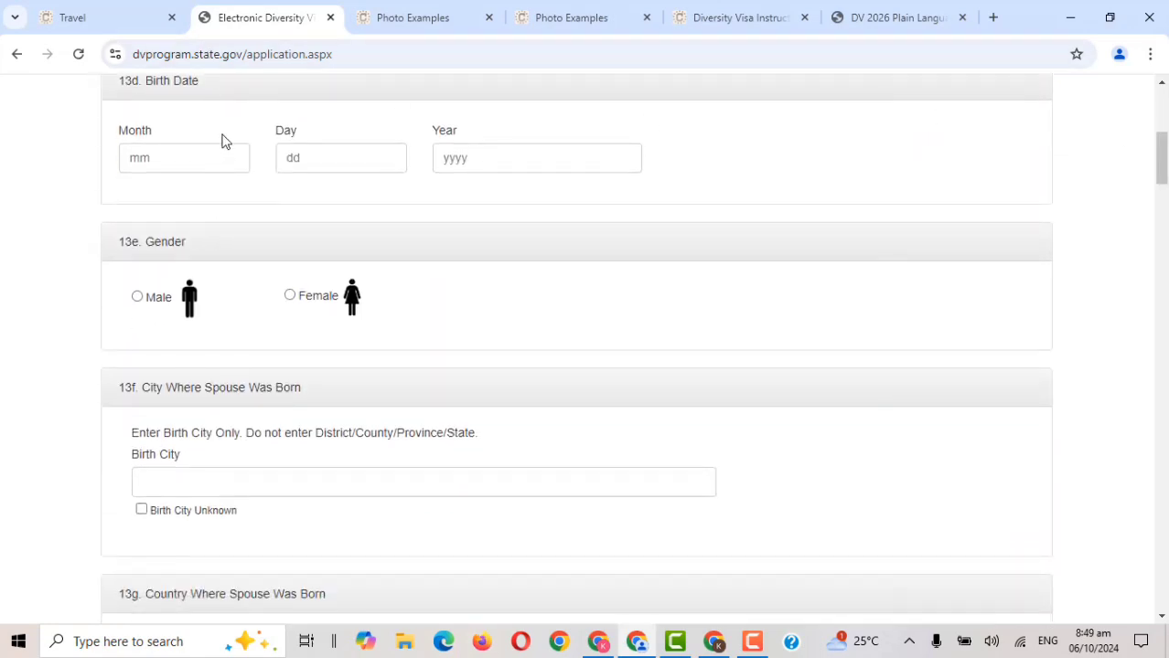
{"action": "left_click", "coordinate": [217, 149]}
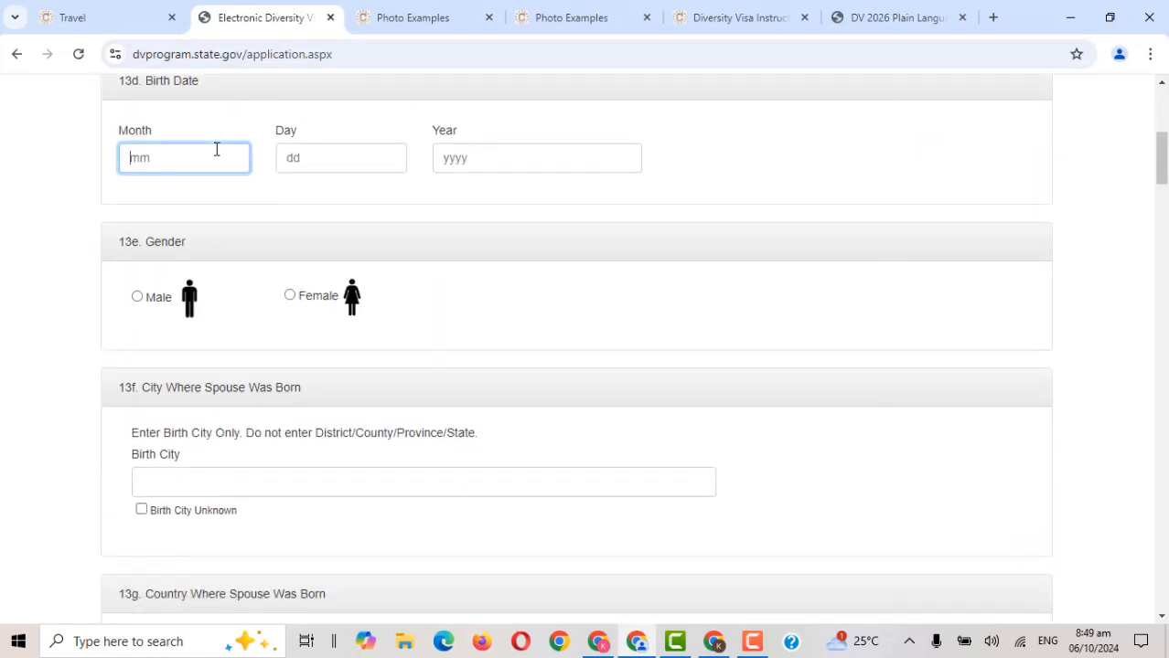
{"action": "key", "text": "Tab"}
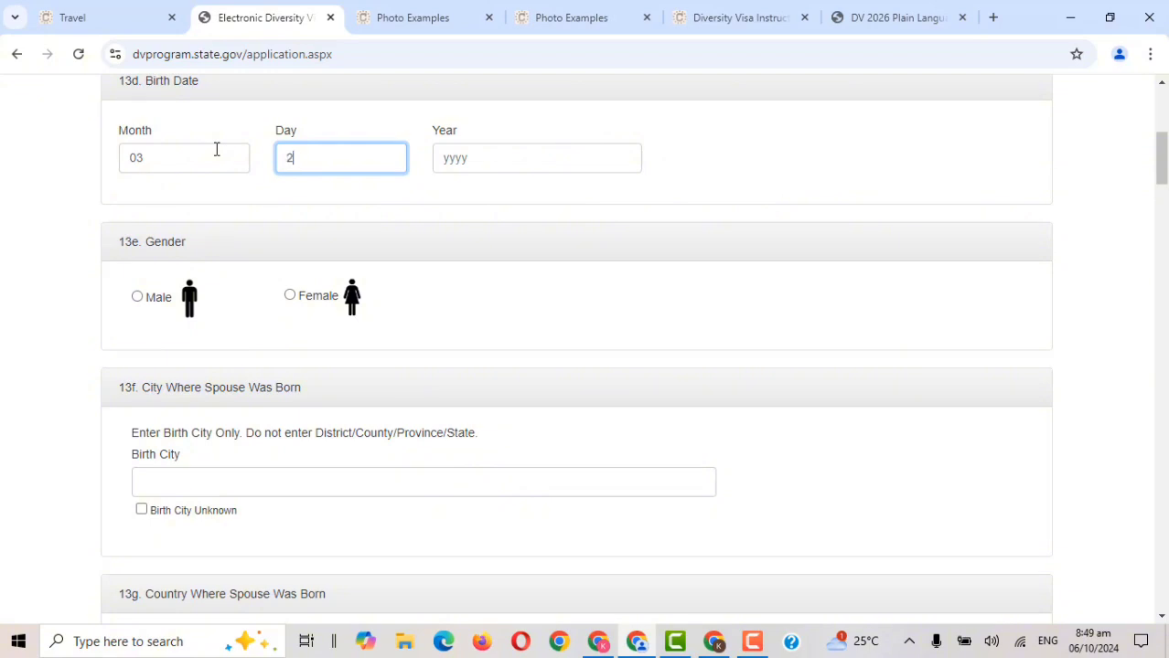
{"action": "key", "text": "Tab"}
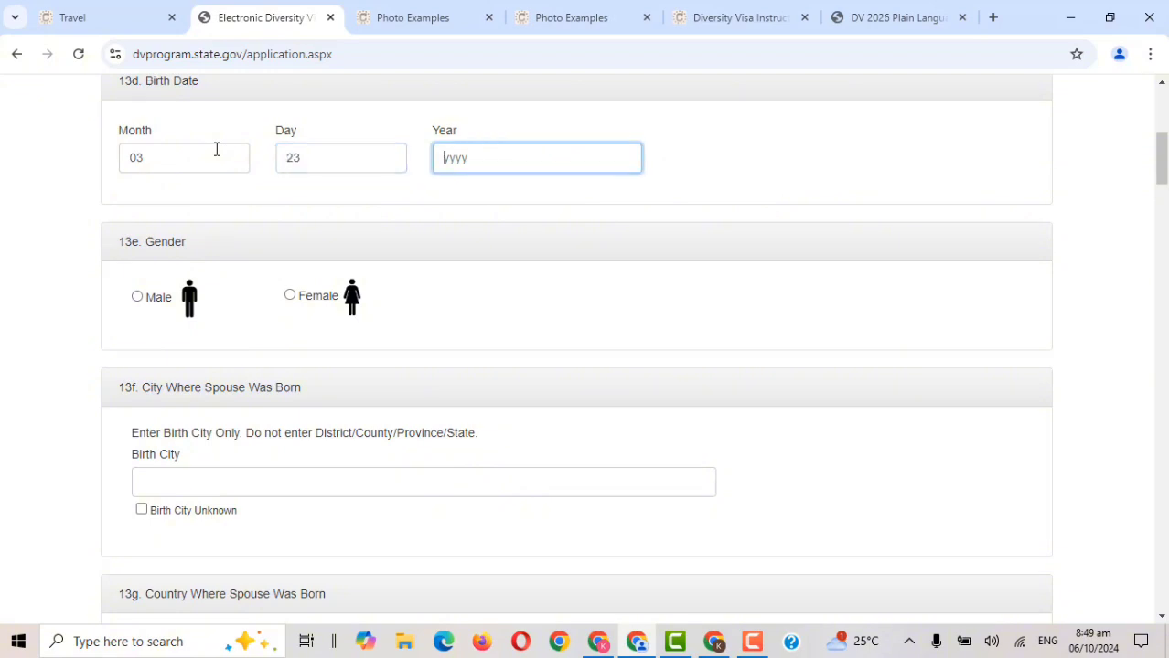
{"action": "left_click", "coordinate": [335, 299]}
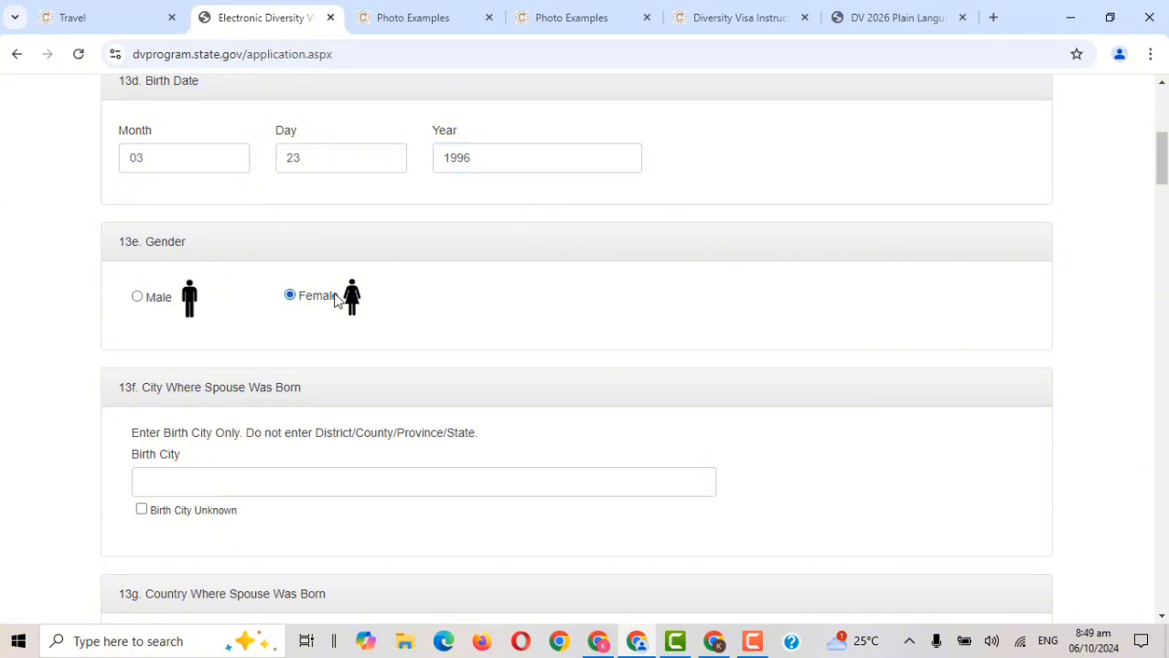
Give the spouse's birthplace as Kumasi, Ghana.
{"action": "left_click_drag", "start_coordinate": [1165, 151], "coordinate": [1165, 179]}
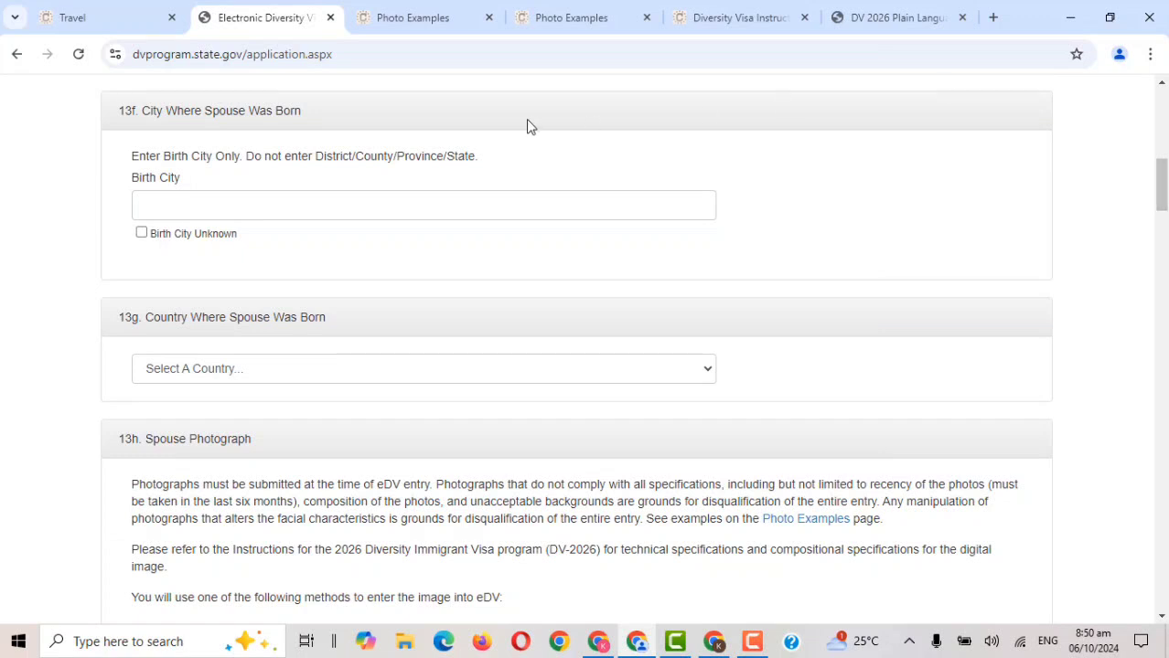
{"action": "left_click", "coordinate": [406, 218]}
{"action": "type", "text": "Kumasi"}
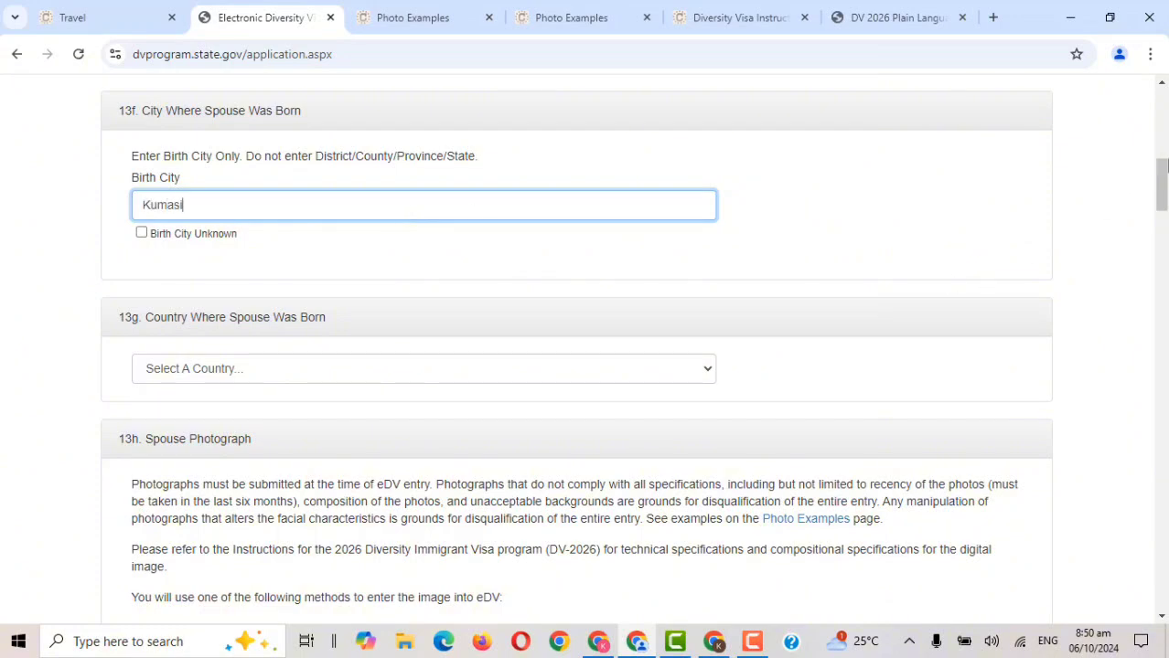
{"action": "scroll", "coordinate": [722, 161], "scroll_direction": "down", "scroll_amount": 3}
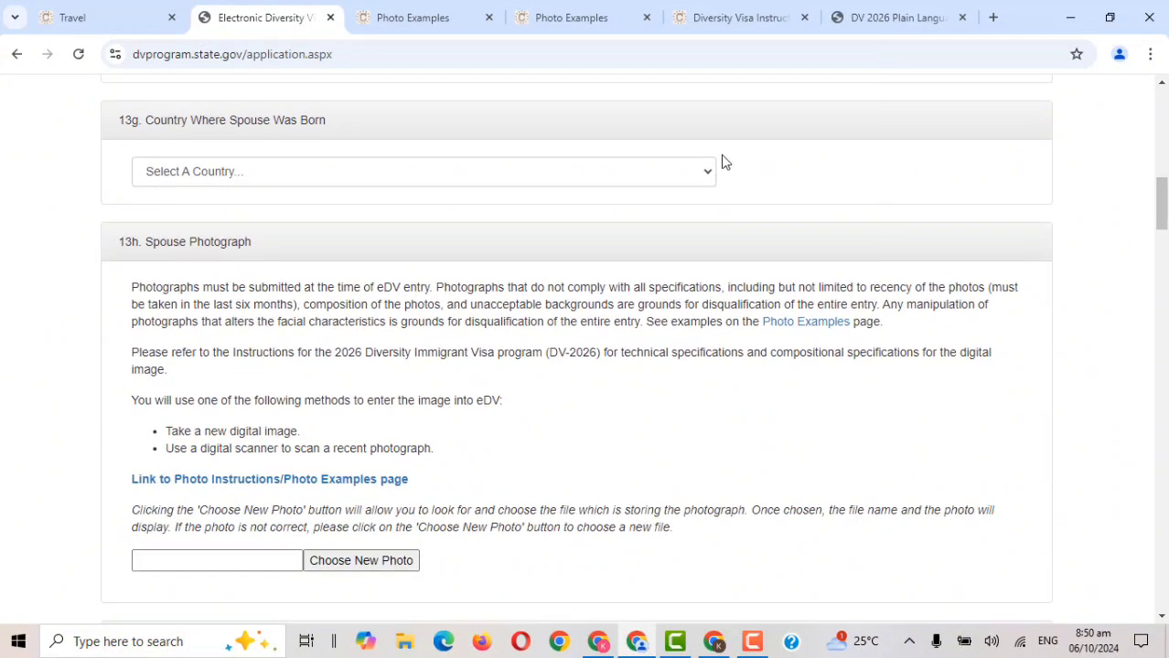
{"action": "left_click", "coordinate": [704, 172]}
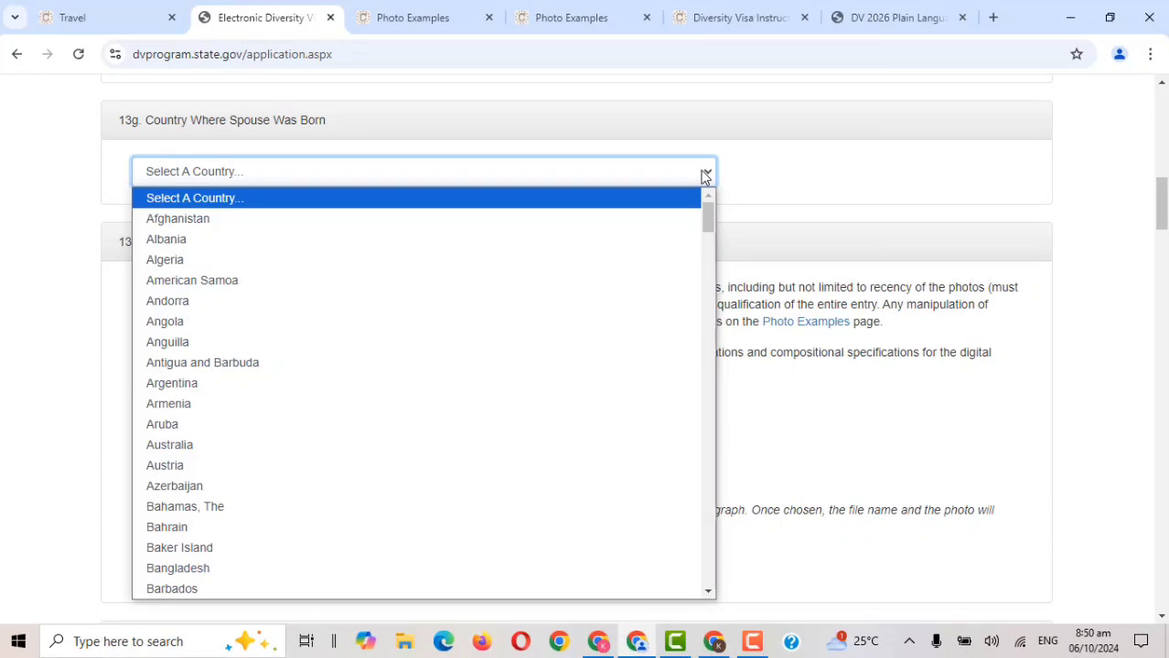
{"action": "type", "text": "gh"}
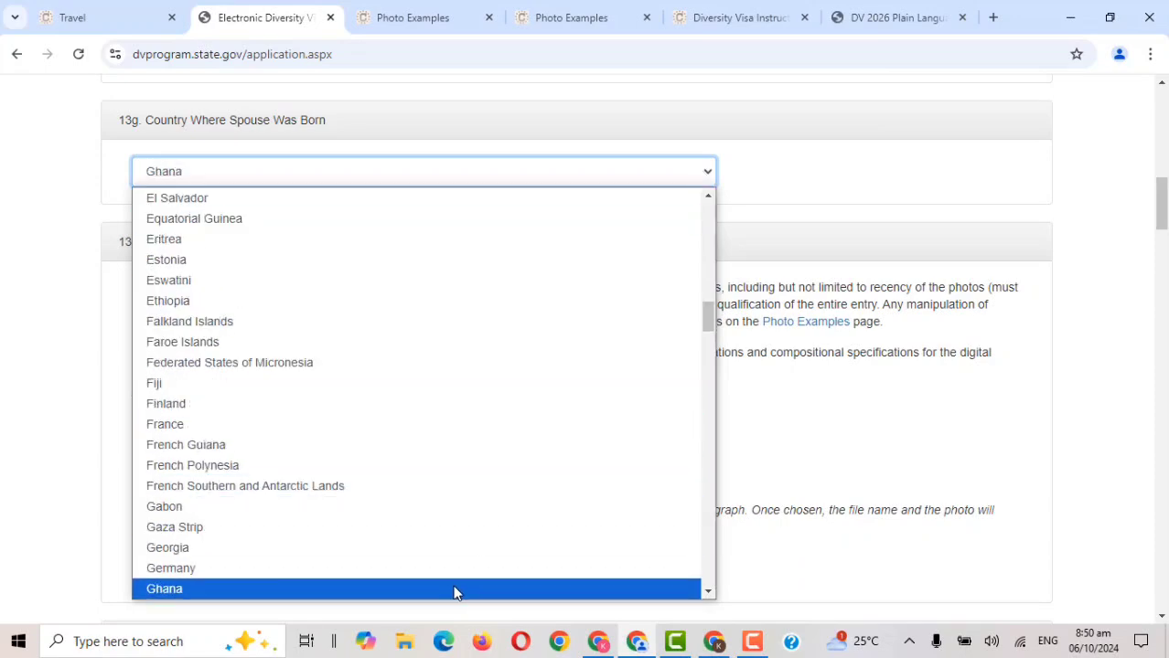
{"action": "left_click", "coordinate": [454, 592]}
Upload the passport photo file as the spouse photograph.
{"action": "scroll", "coordinate": [1002, 328], "scroll_direction": "down", "scroll_amount": 4}
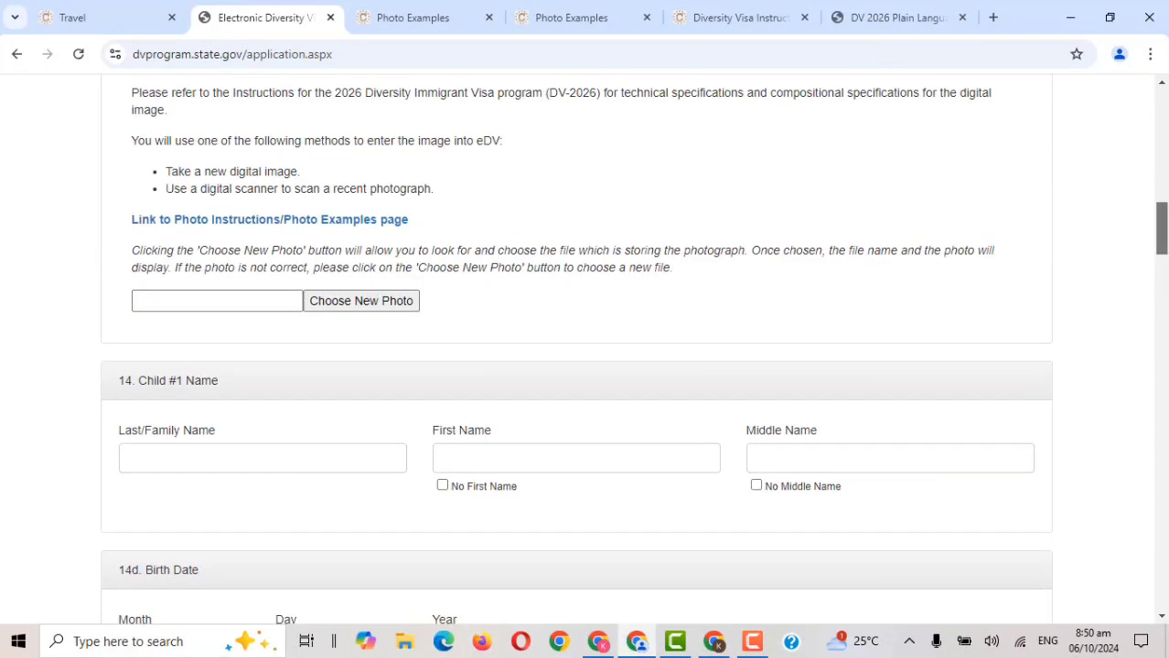
{"action": "scroll", "coordinate": [723, 276], "scroll_direction": "up", "scroll_amount": 3}
{"action": "scroll", "coordinate": [723, 276], "scroll_direction": "down", "scroll_amount": 2}
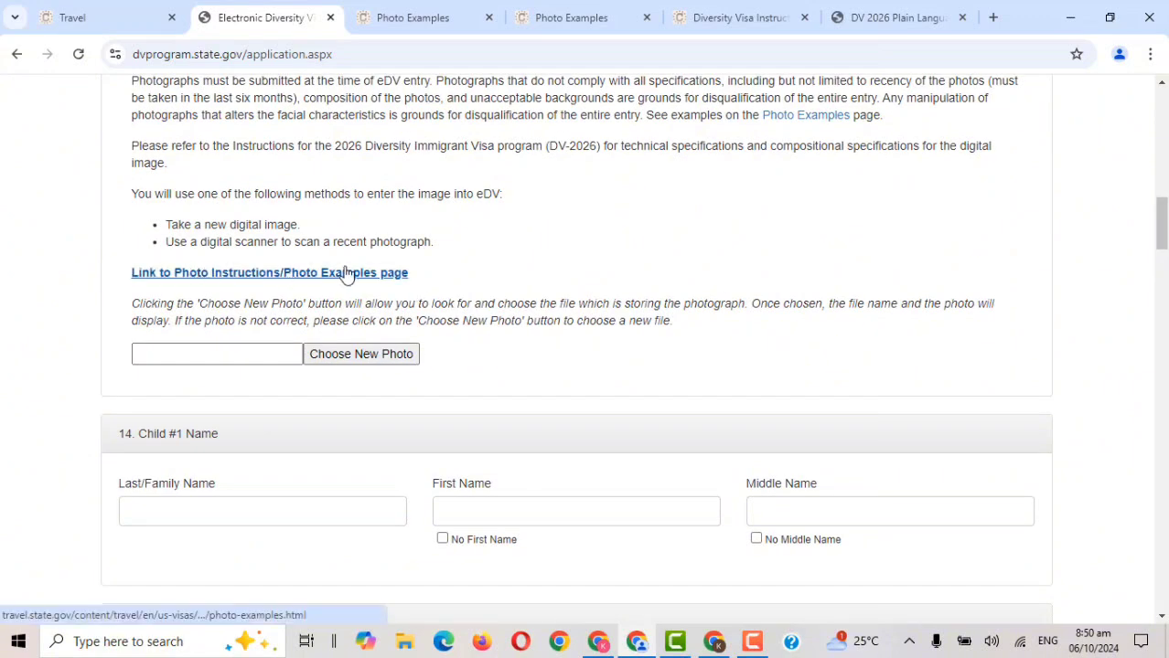
{"action": "left_click", "coordinate": [383, 357]}
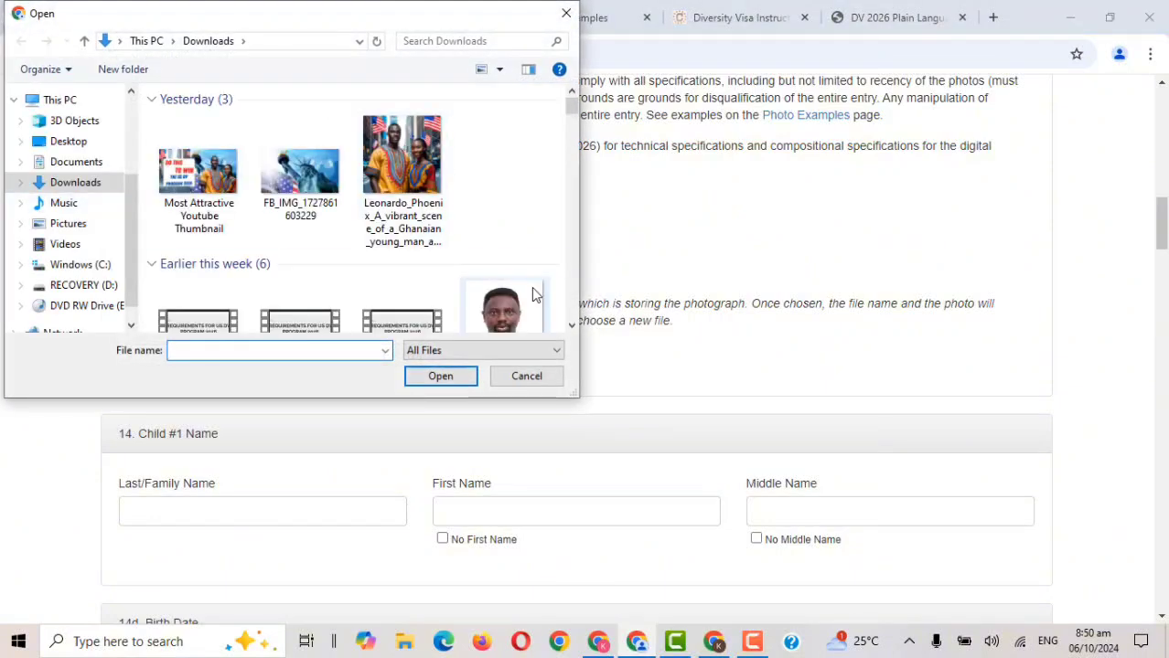
{"action": "left_click", "coordinate": [534, 291]}
{"action": "left_click", "coordinate": [440, 376]}
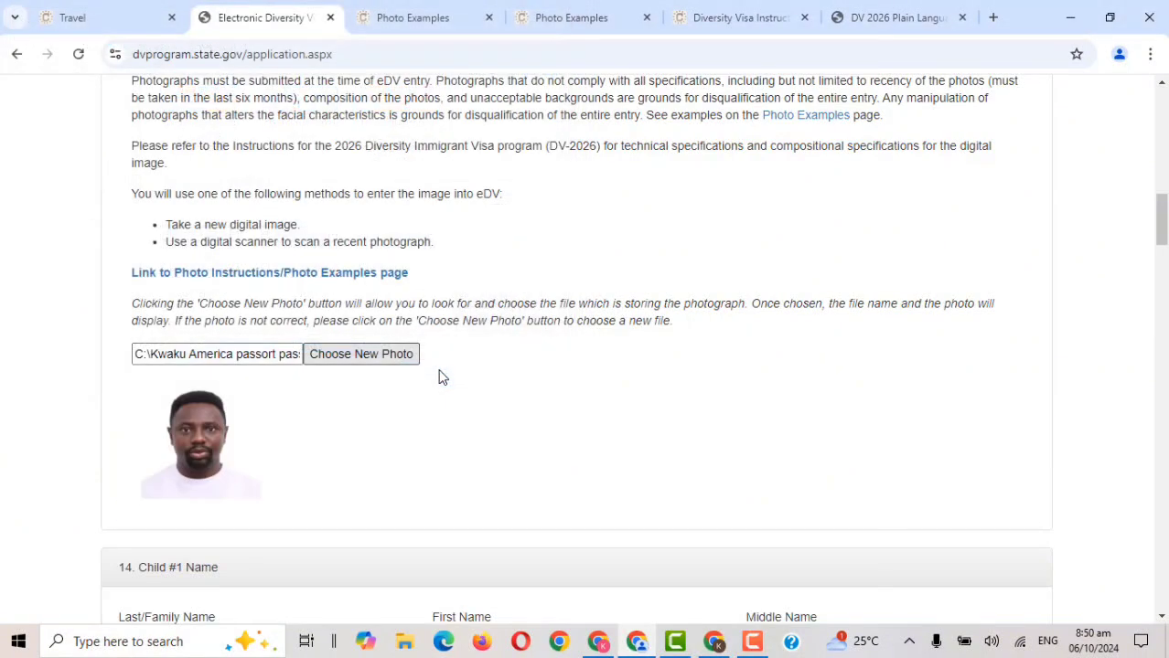
{"action": "left_click_drag", "start_coordinate": [1162, 222], "coordinate": [1164, 569]}
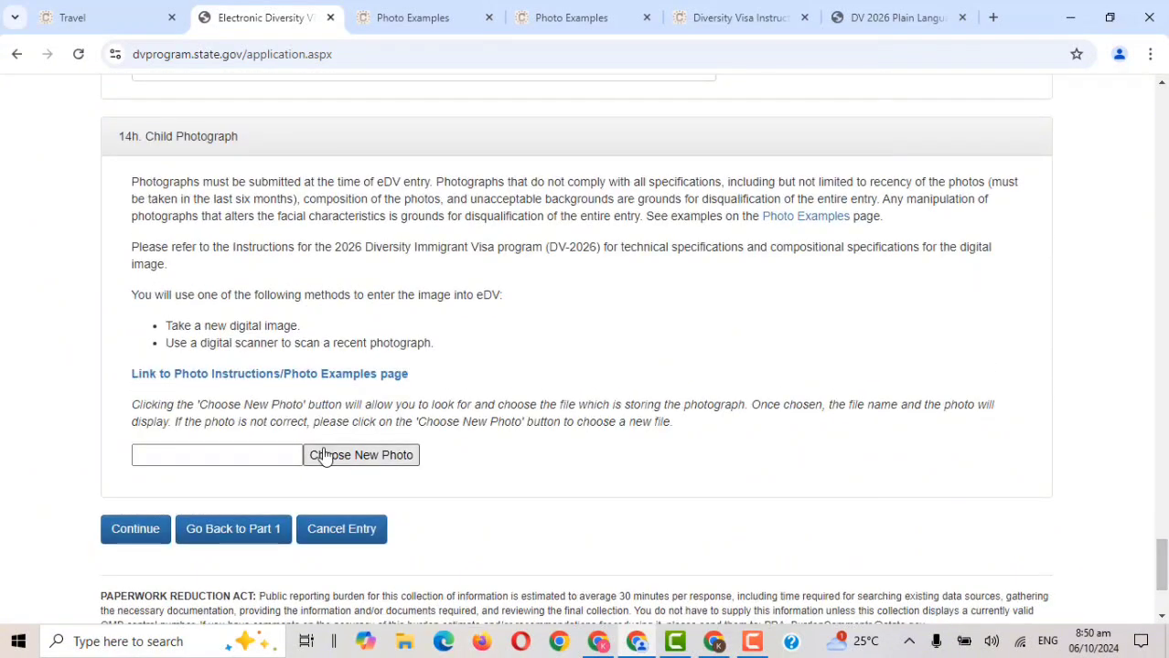
Go back to Part One to revise Number of Children, then continue to Part Two again.
{"action": "left_click", "coordinate": [264, 527]}
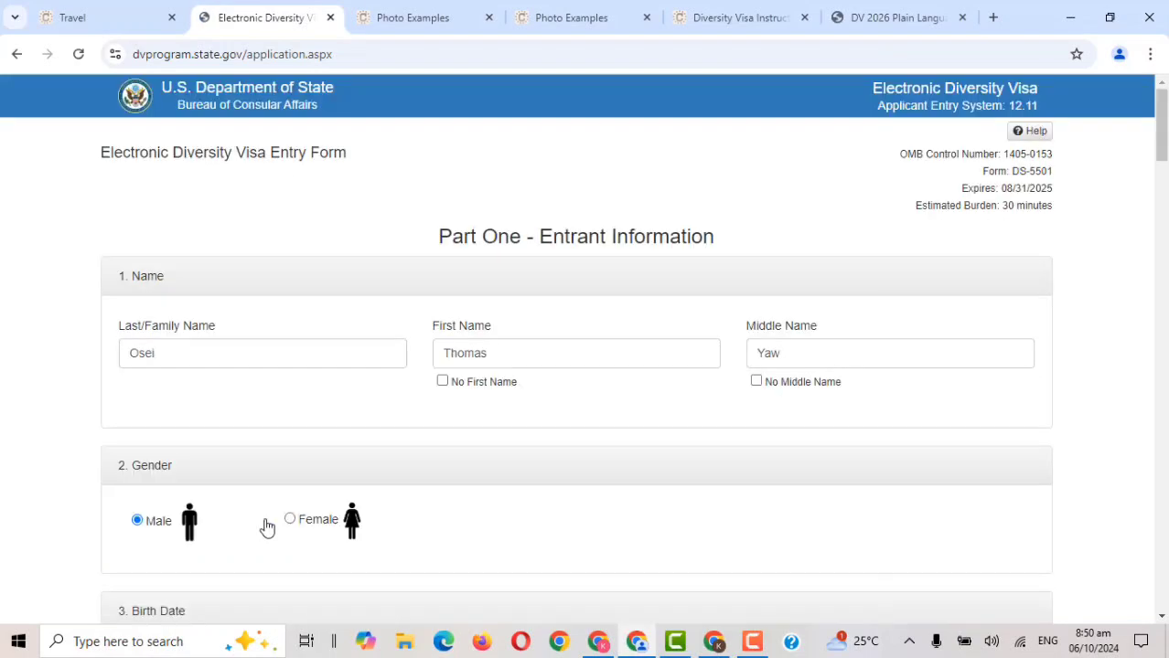
{"action": "left_click_drag", "start_coordinate": [1163, 126], "coordinate": [1163, 549]}
{"action": "left_click", "coordinate": [262, 252]}
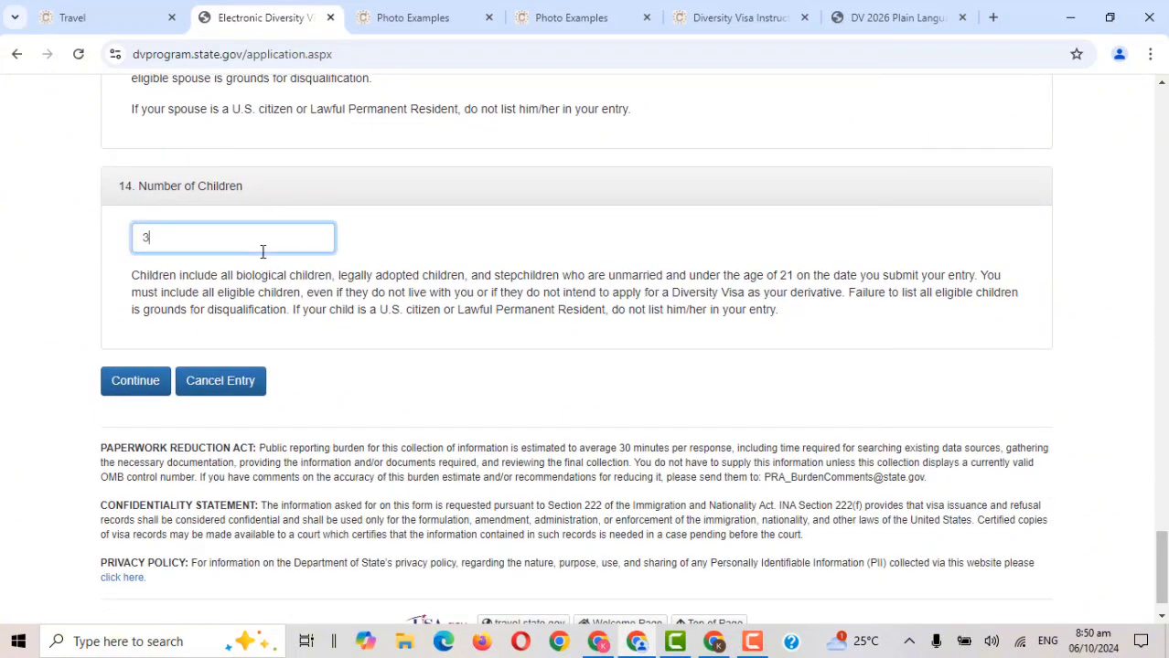
{"action": "left_click", "coordinate": [160, 375]}
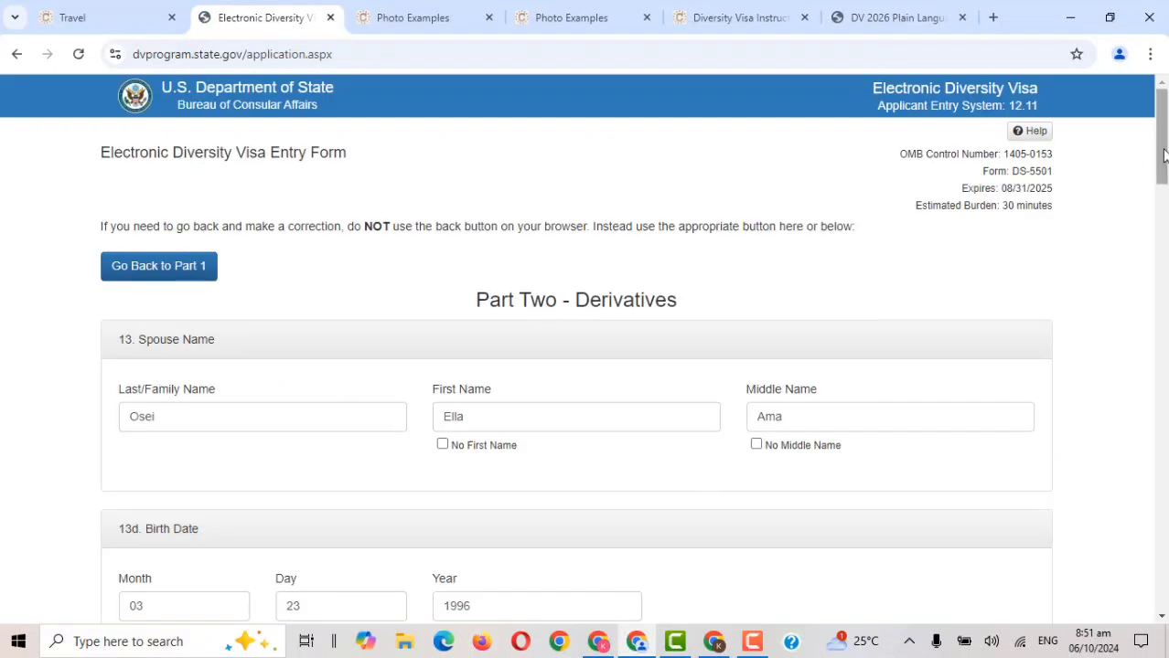
{"action": "left_click_drag", "start_coordinate": [1163, 155], "coordinate": [1161, 372]}
Re-attach the passport photo from Downloads as the spouse photograph.
{"action": "left_click", "coordinate": [406, 235]}
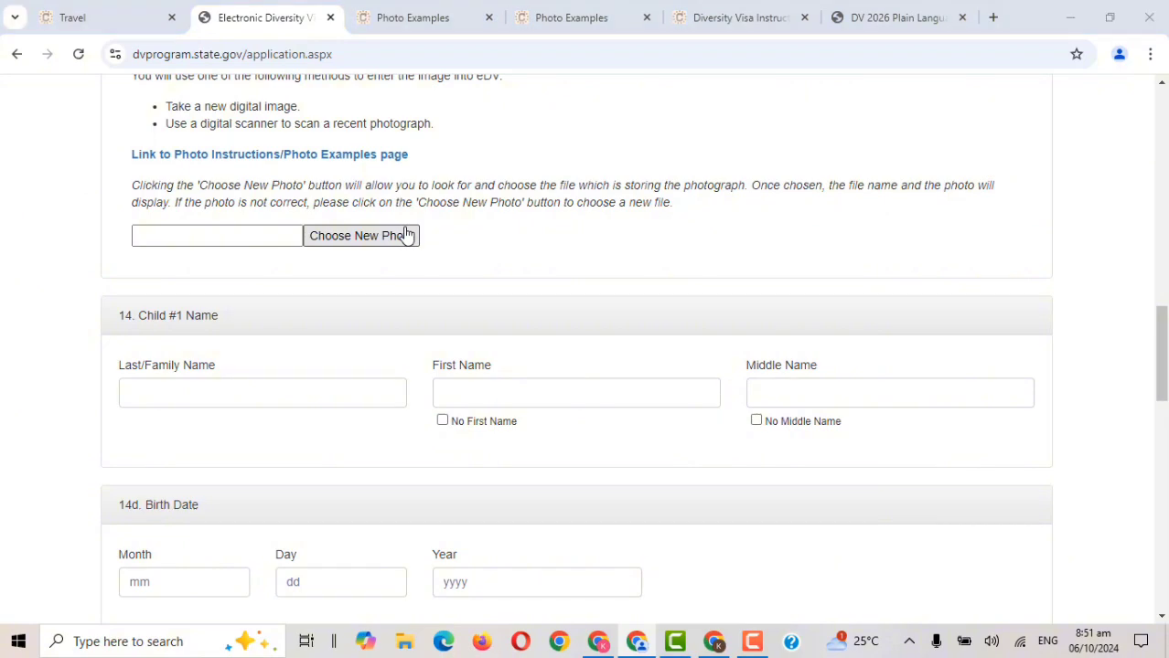
{"action": "left_click", "coordinate": [499, 301]}
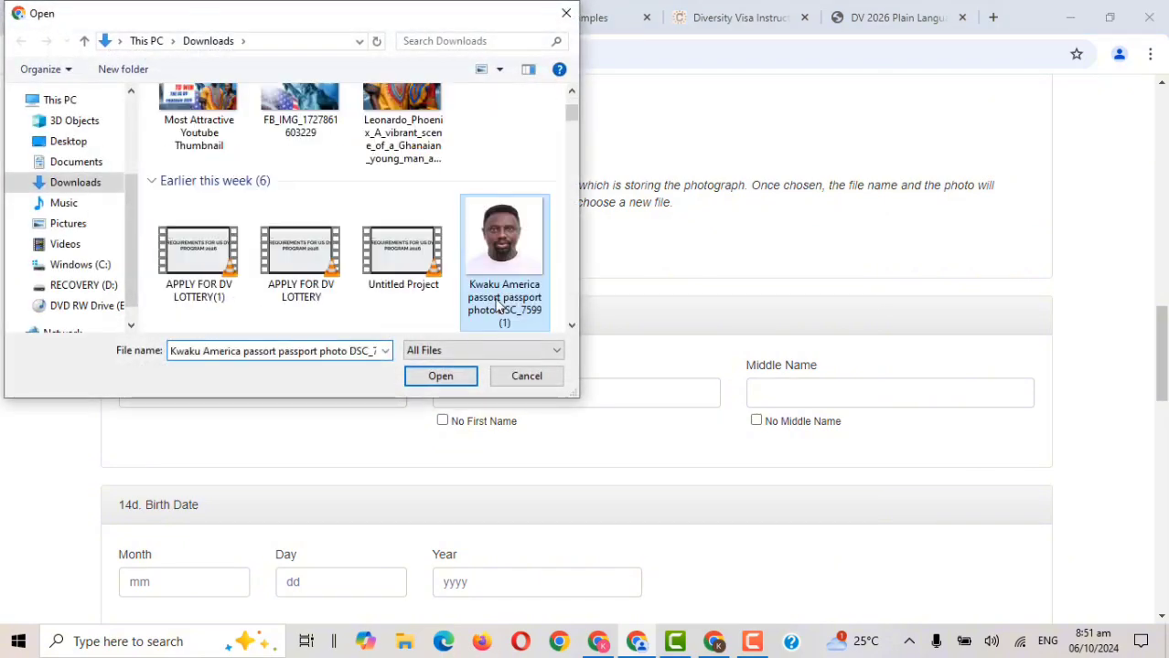
{"action": "left_click", "coordinate": [441, 380]}
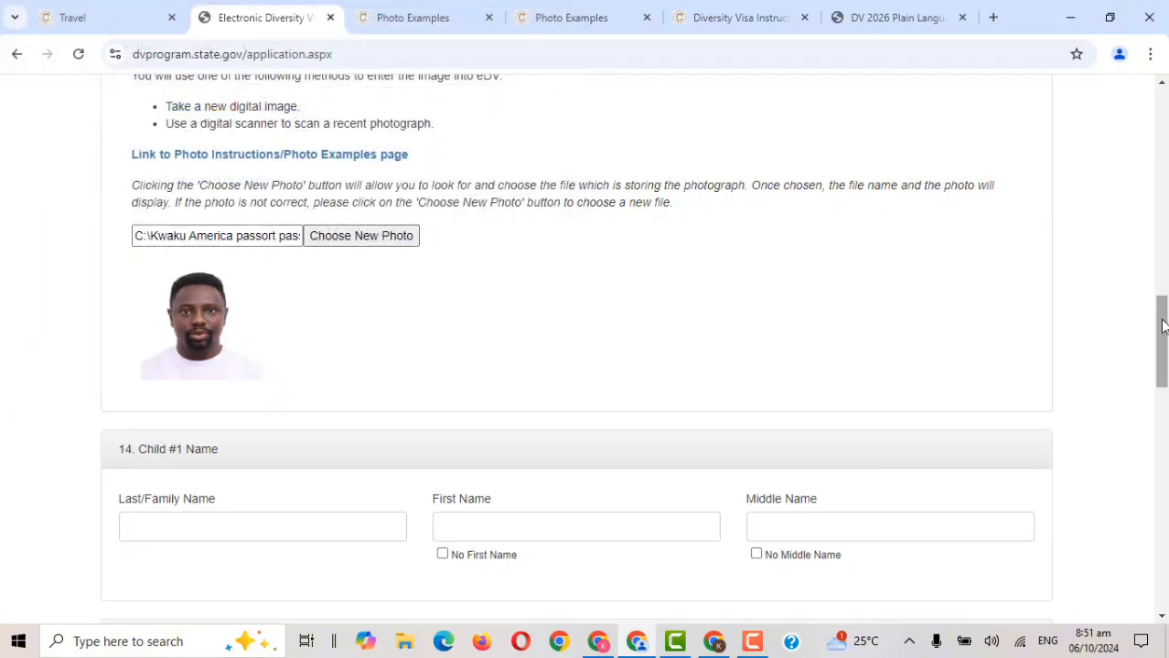
{"action": "left_click_drag", "start_coordinate": [1161, 327], "coordinate": [1162, 379]}
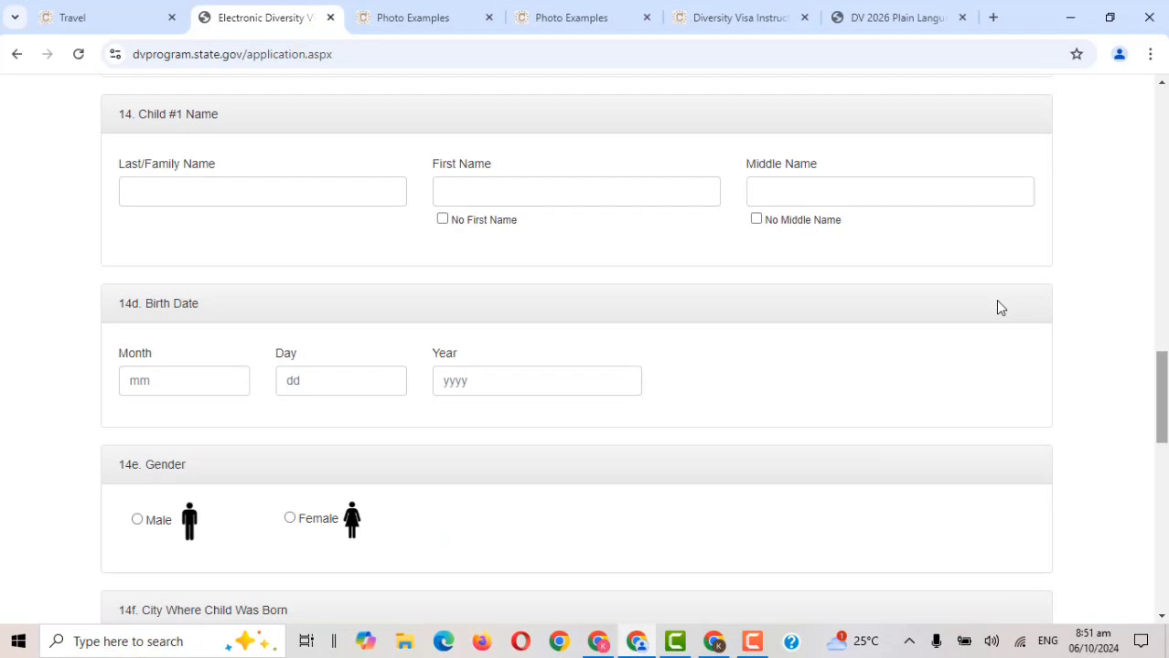
Fill in Child #1's family, first and middle names.
{"action": "left_click", "coordinate": [228, 194]}
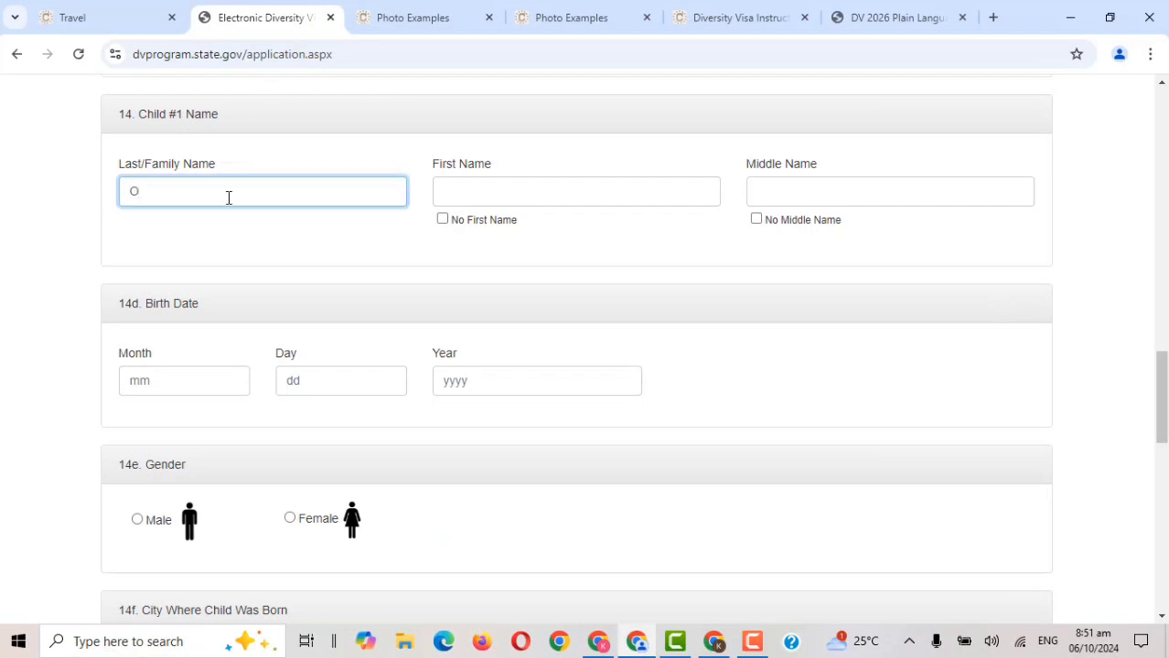
{"action": "key", "text": "Tab"}
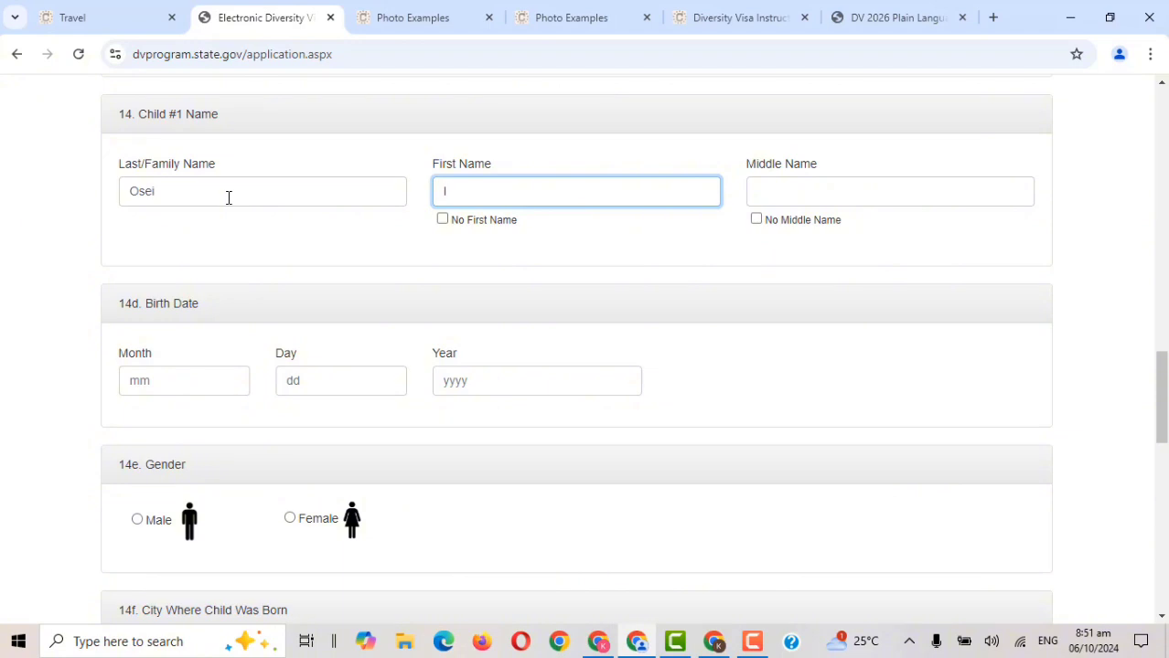
{"action": "key", "text": "Tab"}
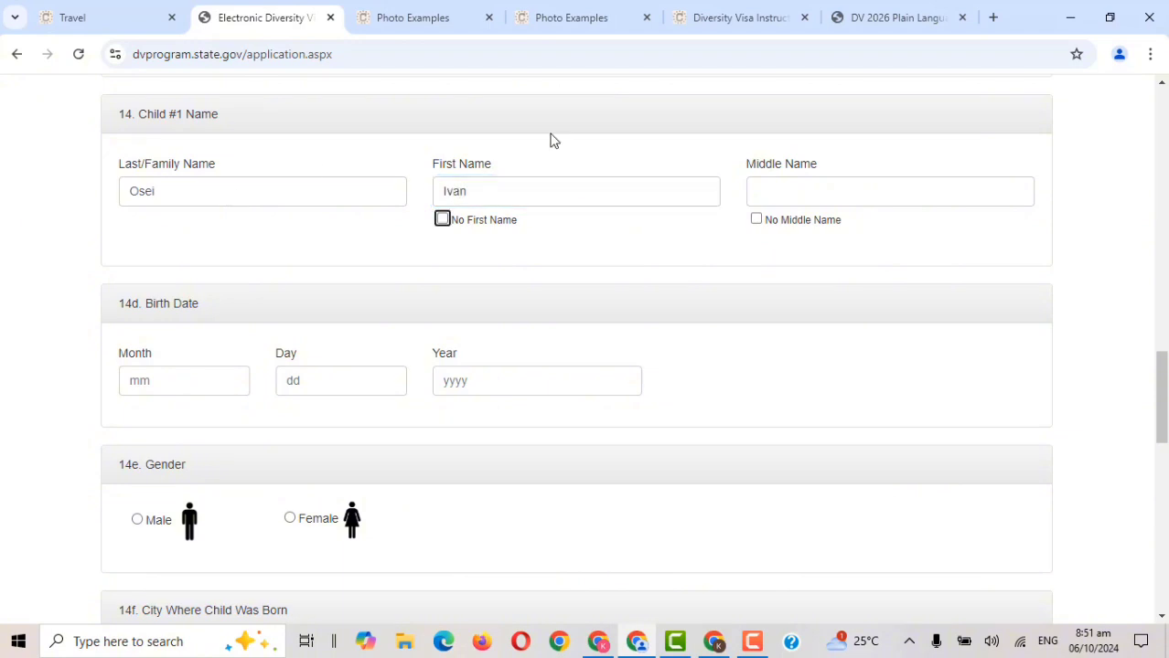
{"action": "left_click", "coordinate": [804, 194]}
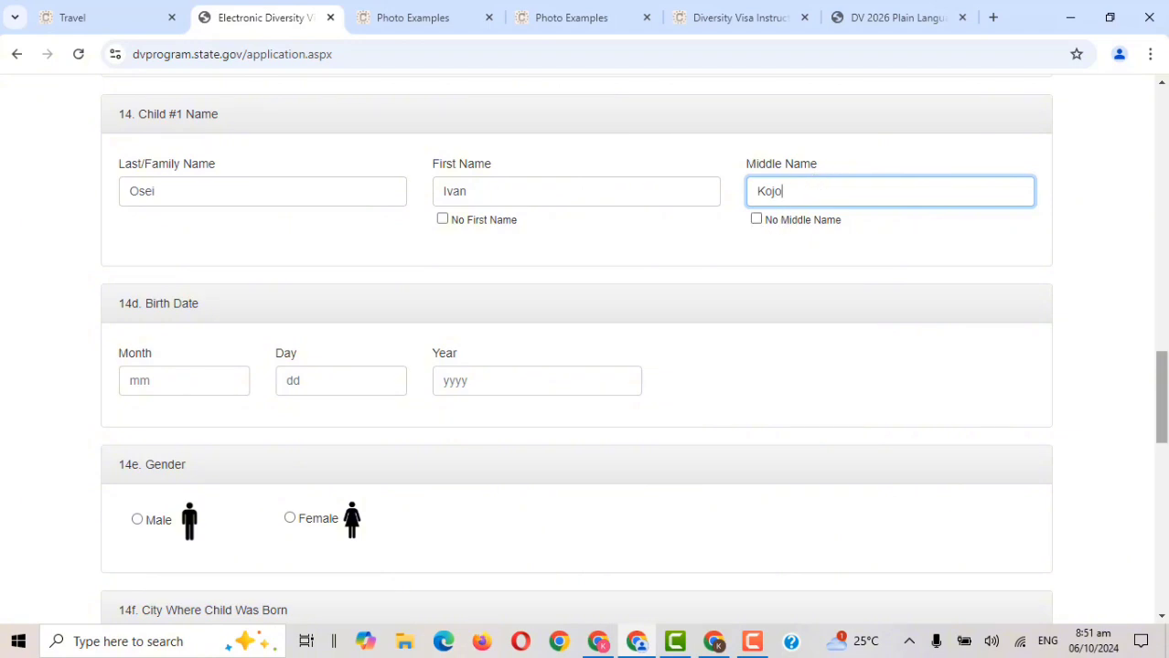
{"action": "scroll", "coordinate": [585, 366], "scroll_direction": "down", "scroll_amount": 2}
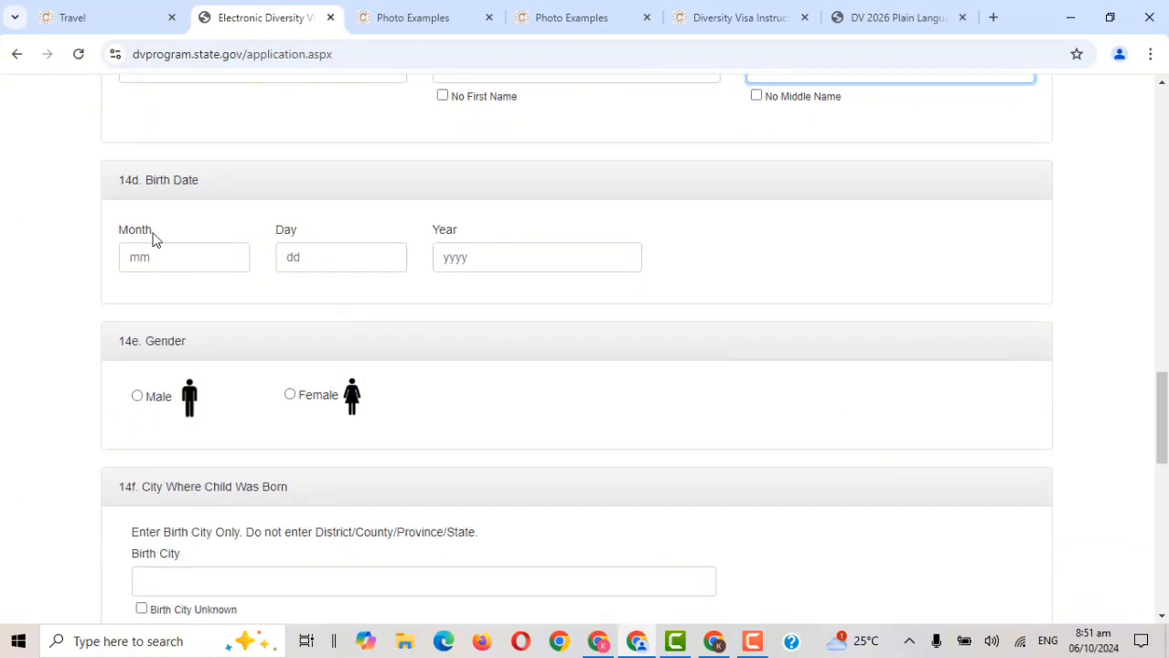
{"action": "left_click", "coordinate": [150, 258]}
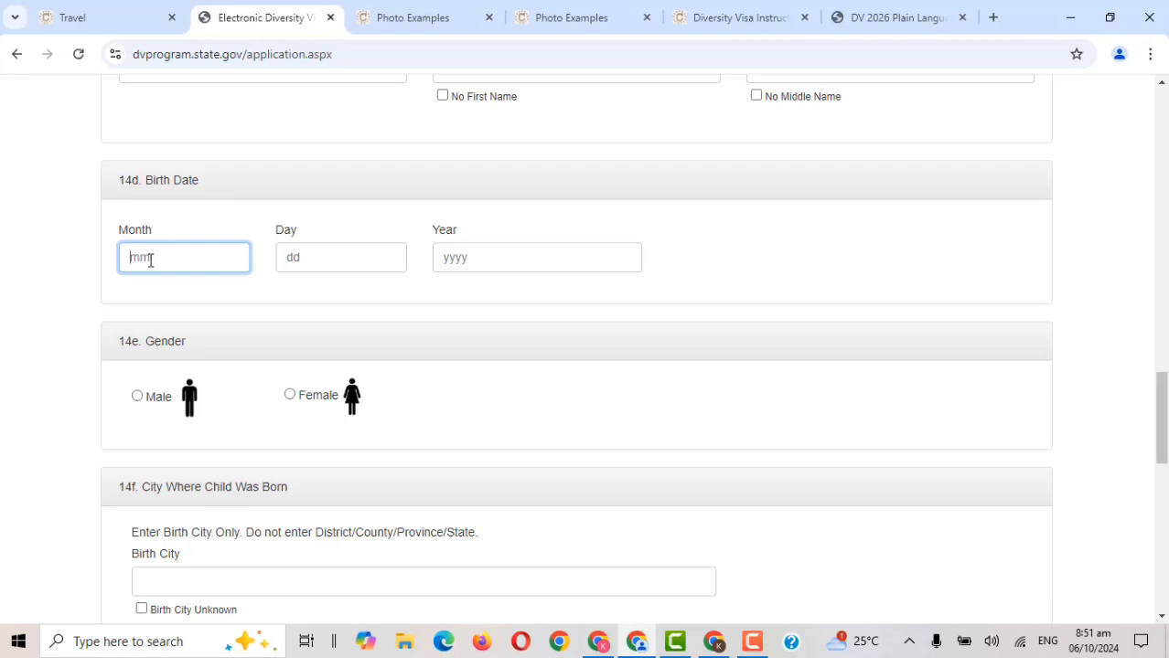
{"action": "type", "text": "06"}
{"action": "key", "text": "Tab"}
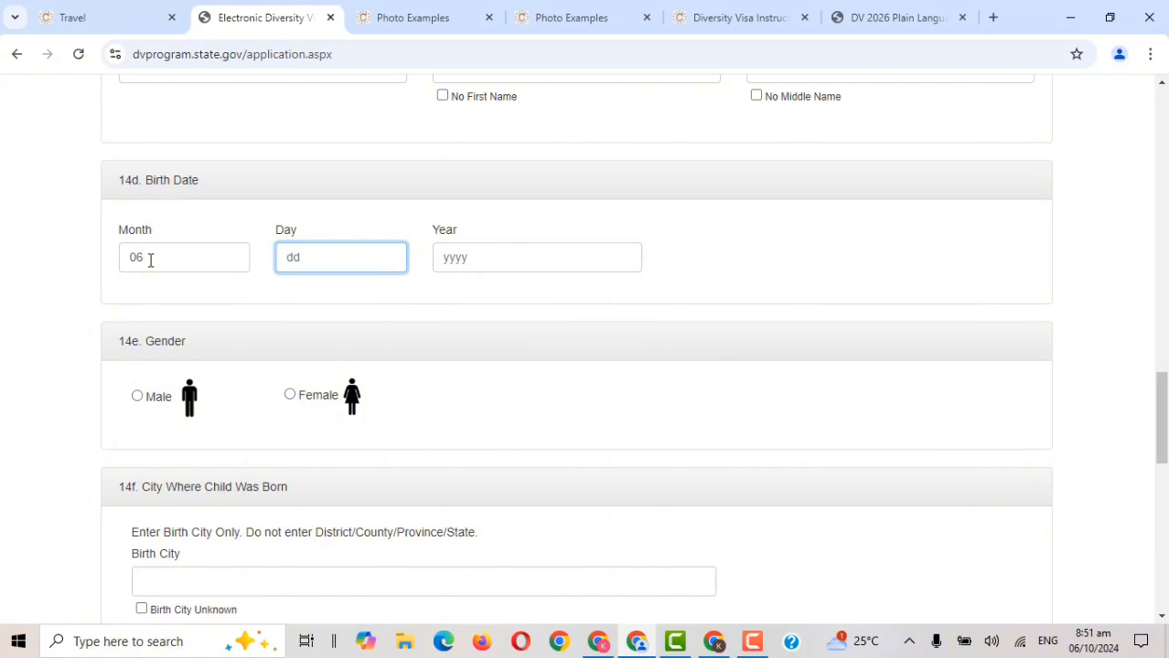
{"action": "type", "text": "01"}
{"action": "key", "text": "Tab"}
{"action": "type", "text": "20"}
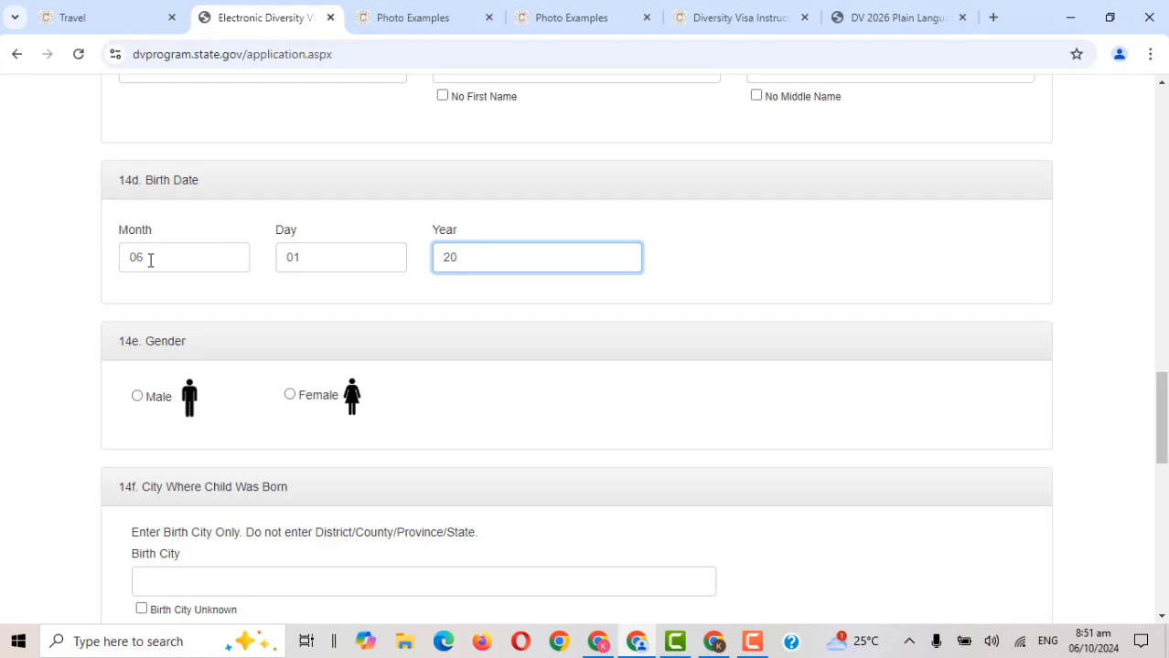
{"action": "type", "text": "09"}
{"action": "left_click", "coordinate": [838, 269]}
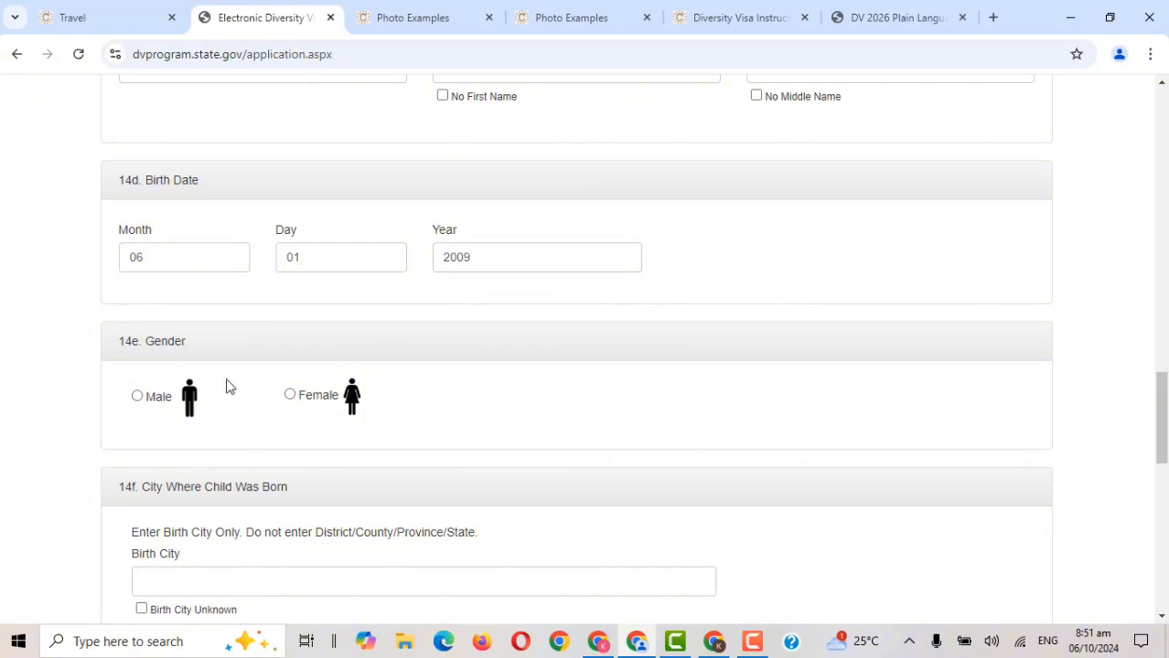
{"action": "left_click", "coordinate": [139, 399]}
Give Child #1's birthplace as Accra, Ghana.
{"action": "left_click_drag", "start_coordinate": [1161, 419], "coordinate": [1163, 476]}
{"action": "left_click", "coordinate": [449, 266]}
{"action": "type", "text": "A"}
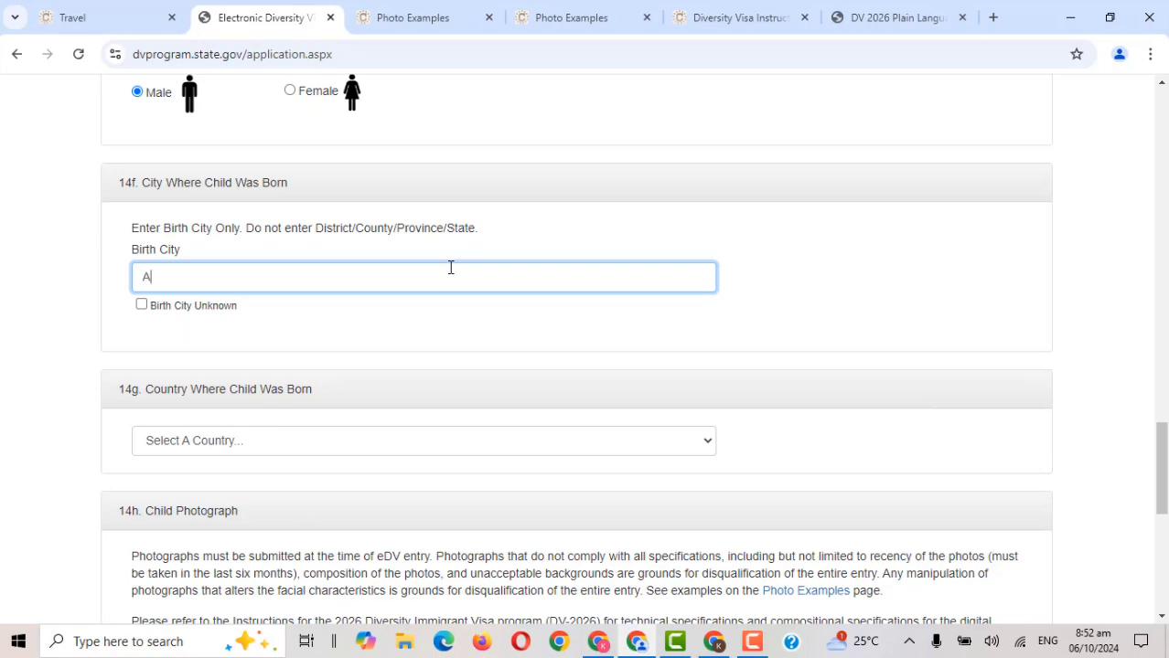
{"action": "type", "text": "ccra"}
{"action": "scroll", "coordinate": [739, 417], "scroll_direction": "down", "scroll_amount": 2}
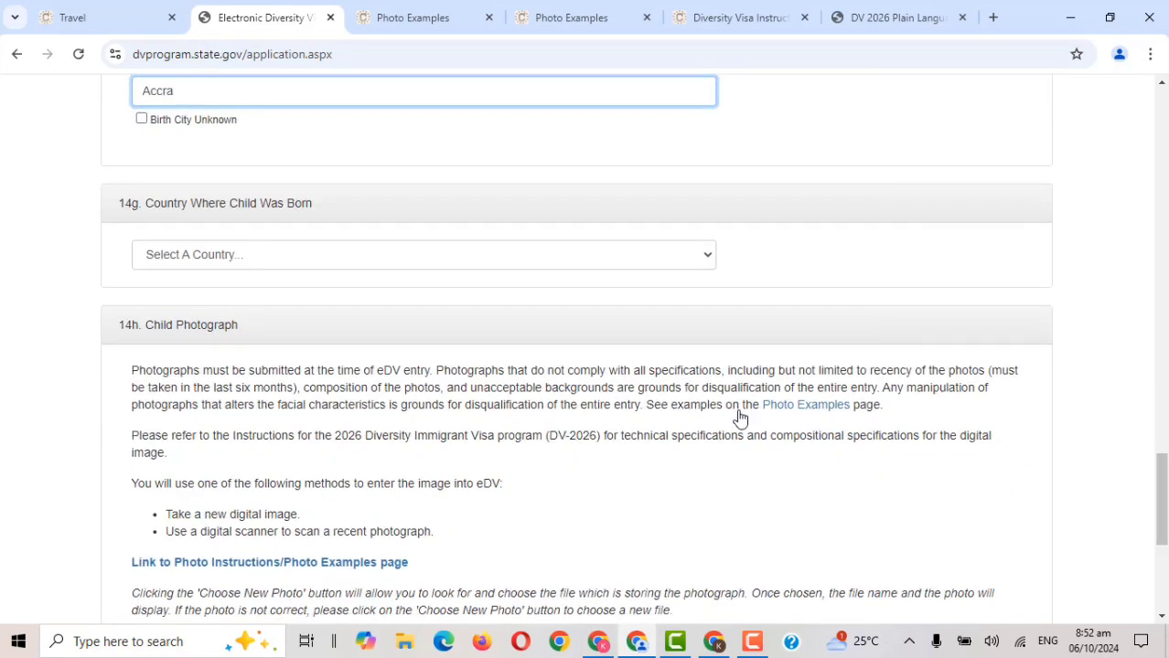
{"action": "left_click", "coordinate": [677, 255]}
{"action": "type", "text": "gh"}
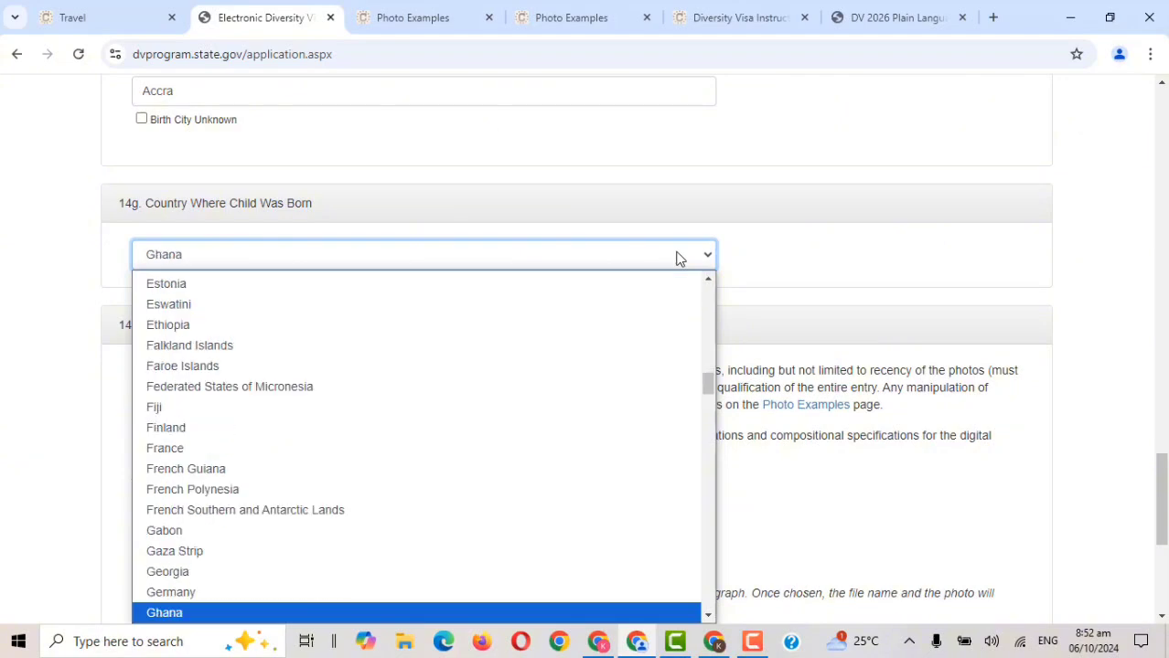
{"action": "left_click", "coordinate": [472, 613]}
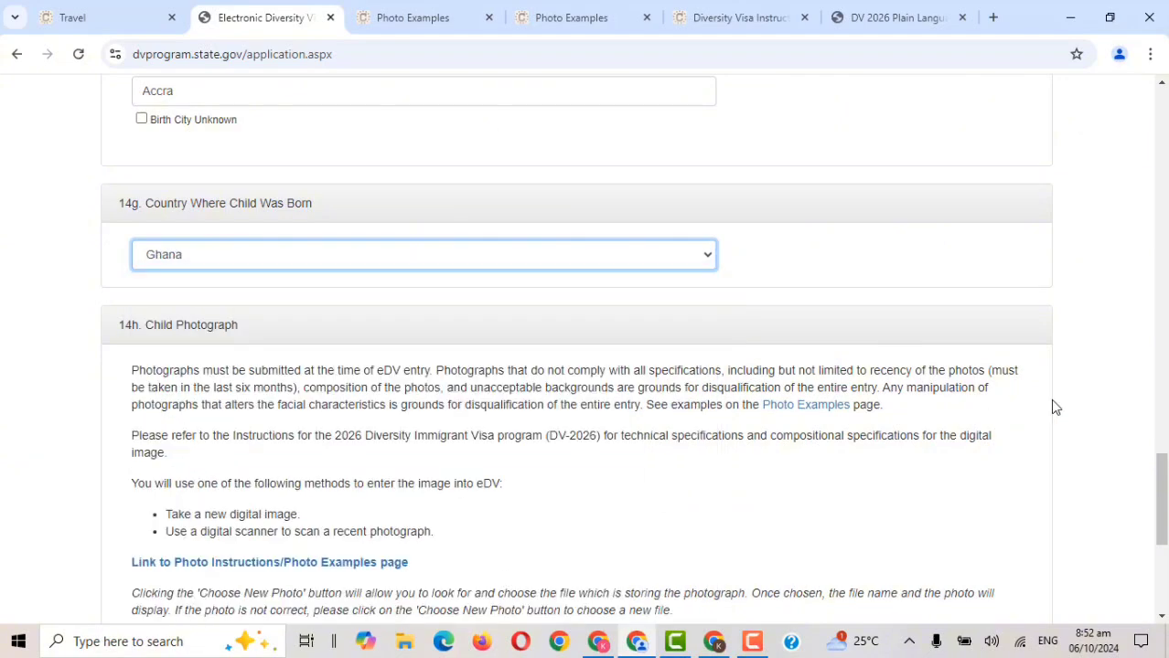
{"action": "scroll", "coordinate": [1064, 477], "scroll_direction": "down", "scroll_amount": 3}
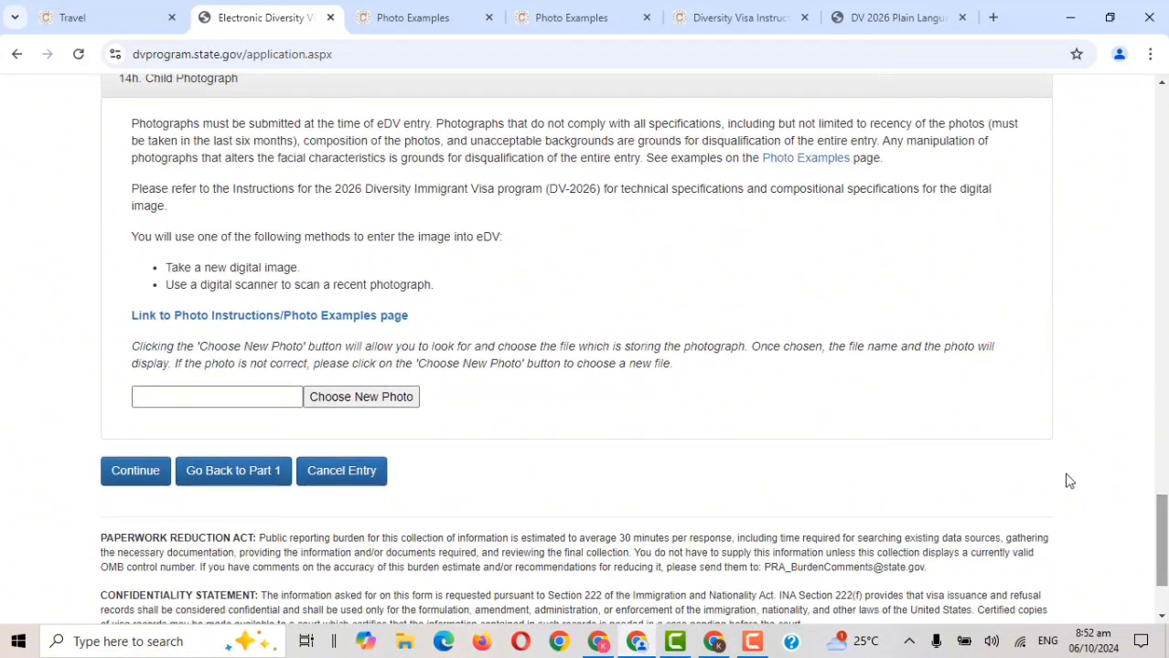
Attach the passport photo from Downloads as Child #1's photograph and continue to review.
{"action": "left_click", "coordinate": [373, 407]}
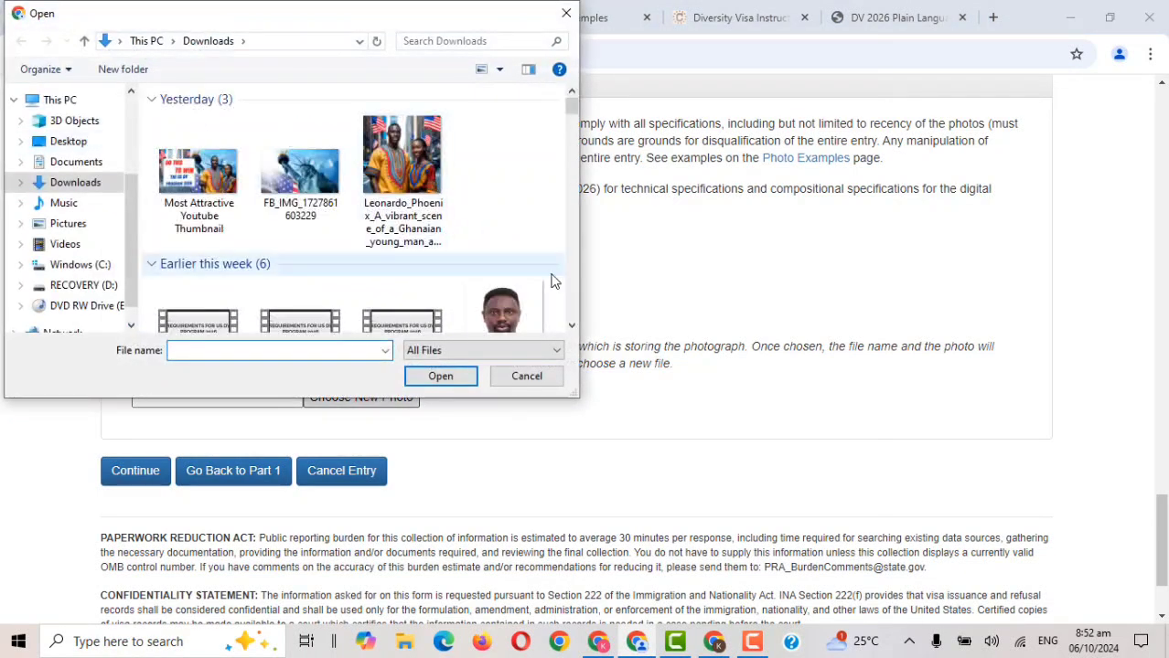
{"action": "left_click", "coordinate": [502, 284]}
{"action": "left_click", "coordinate": [444, 375]}
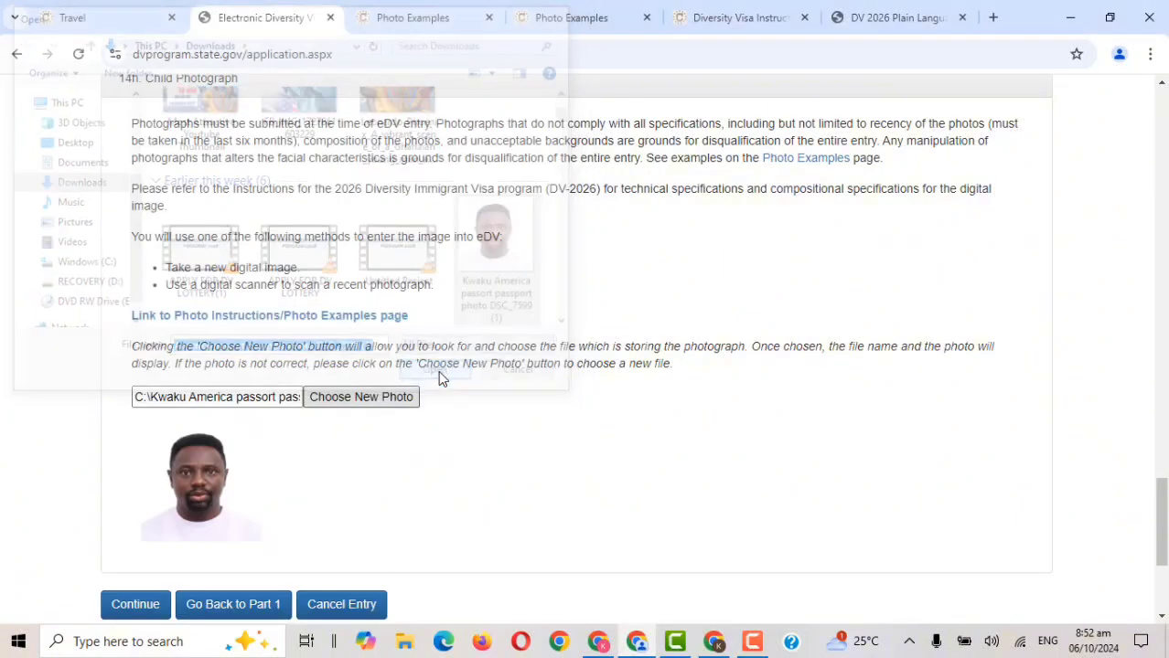
{"action": "left_click_drag", "start_coordinate": [1164, 510], "coordinate": [1166, 536]}
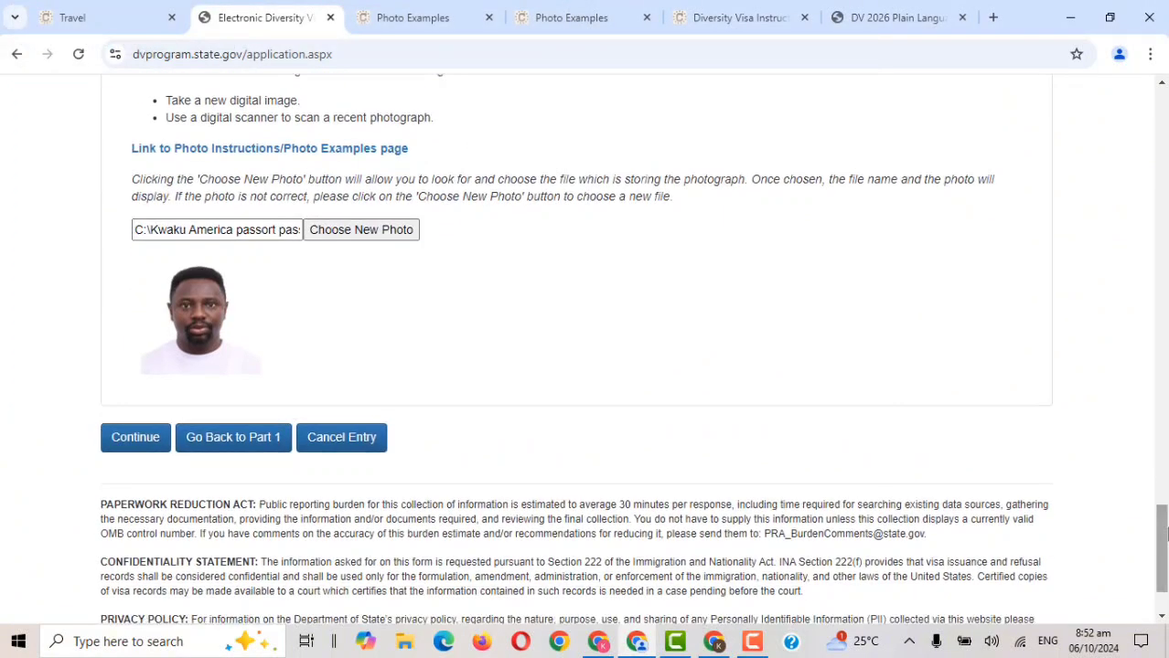
{"action": "left_click", "coordinate": [135, 438]}
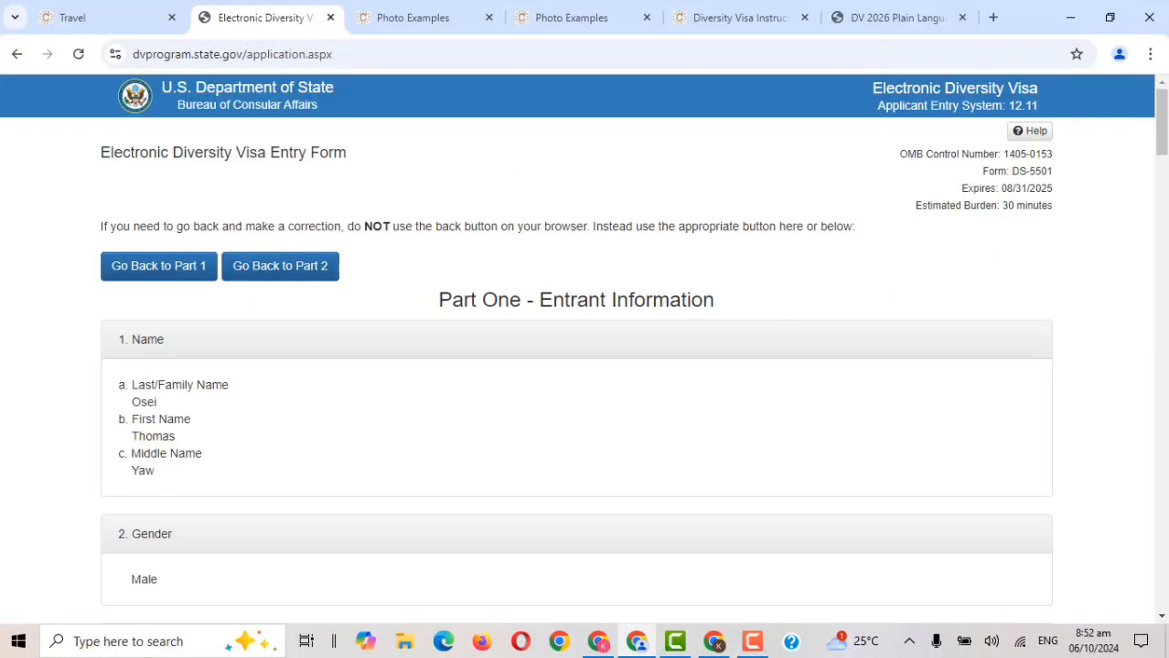
Scroll down the review page to check all entered details of the DV-2026 entry.
{"action": "left_click_drag", "start_coordinate": [1164, 154], "coordinate": [1164, 180]}
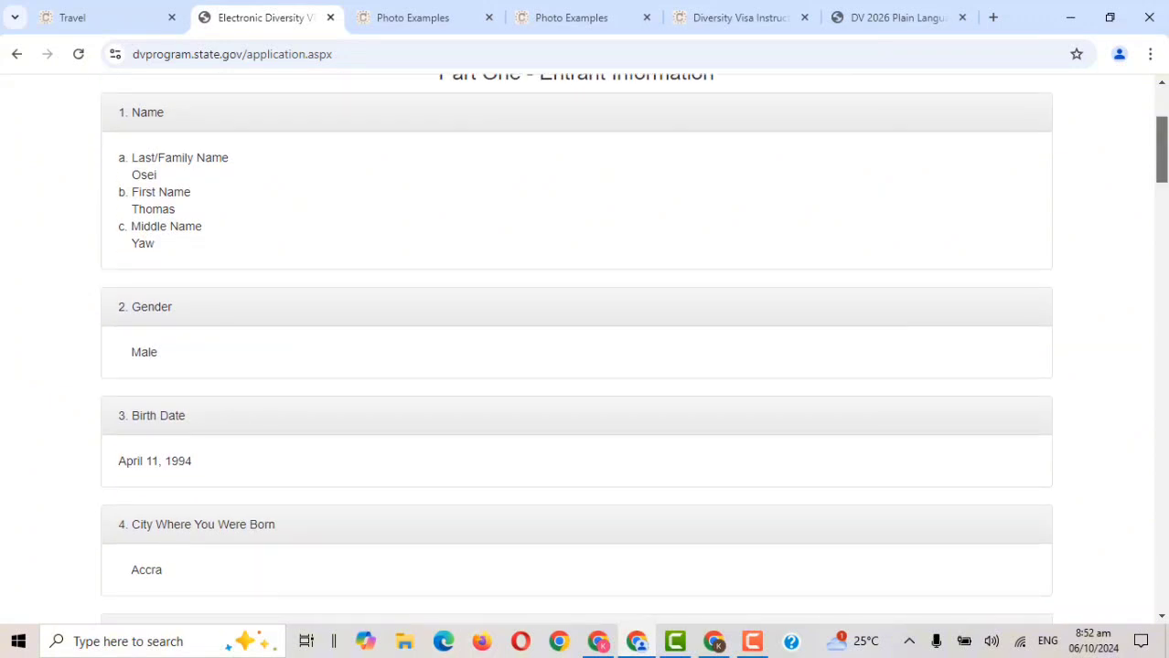
{"action": "left_click_drag", "start_coordinate": [1164, 179], "coordinate": [1164, 331]}
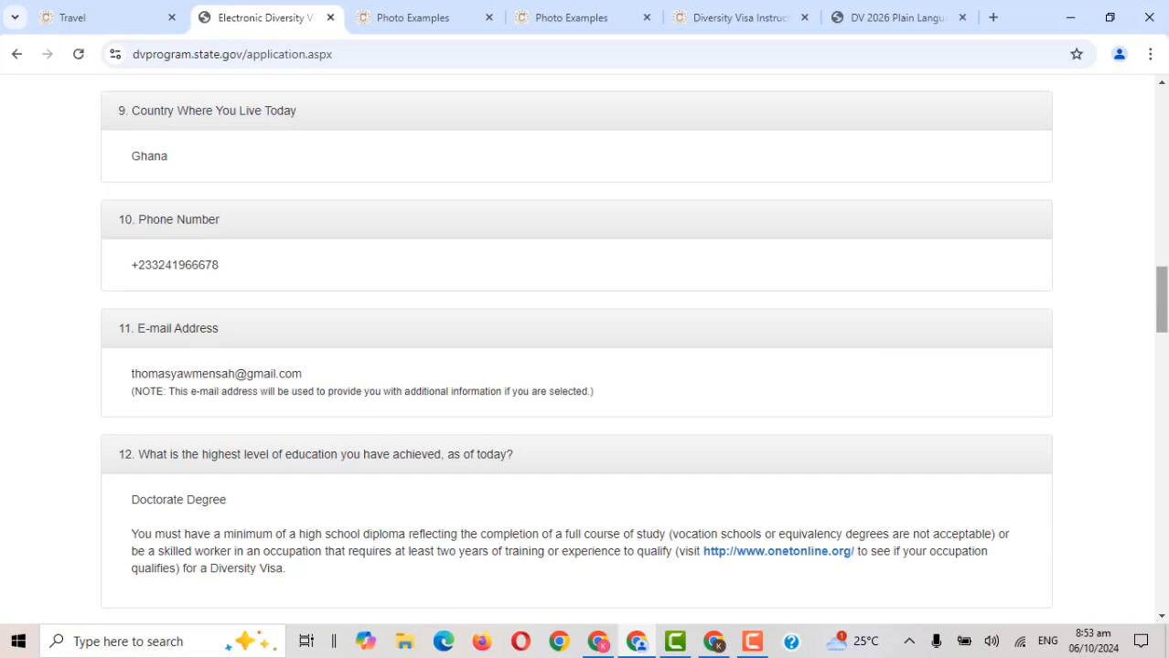
{"action": "left_click_drag", "start_coordinate": [1163, 326], "coordinate": [1163, 363]}
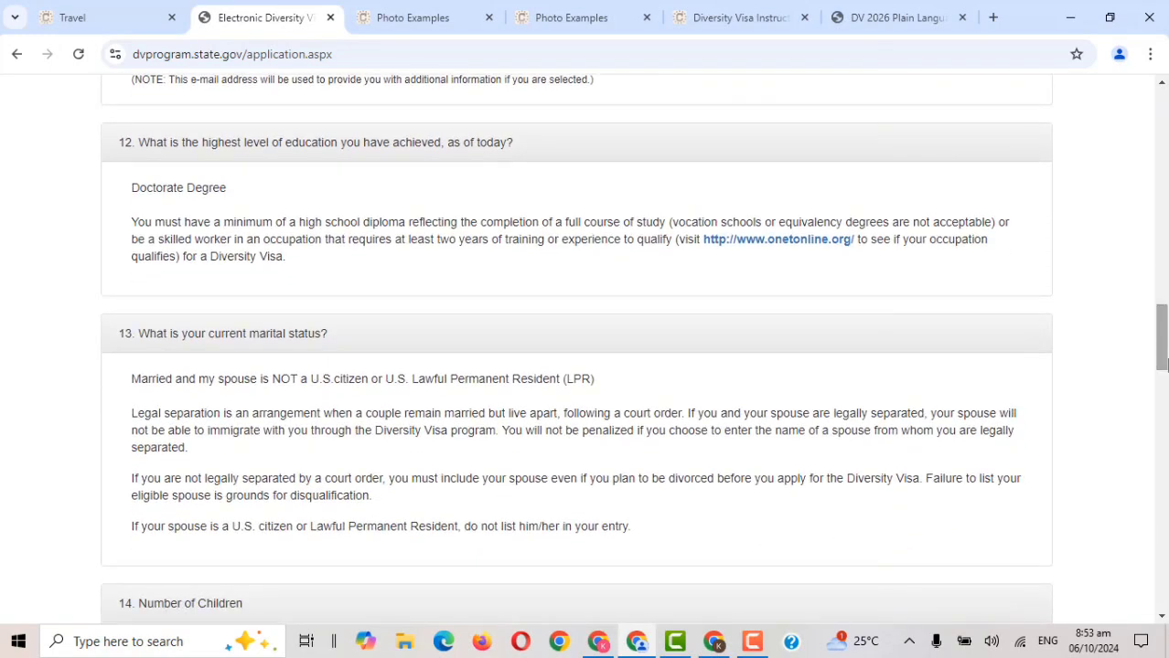
{"action": "left_click_drag", "start_coordinate": [1163, 364], "coordinate": [1164, 603]}
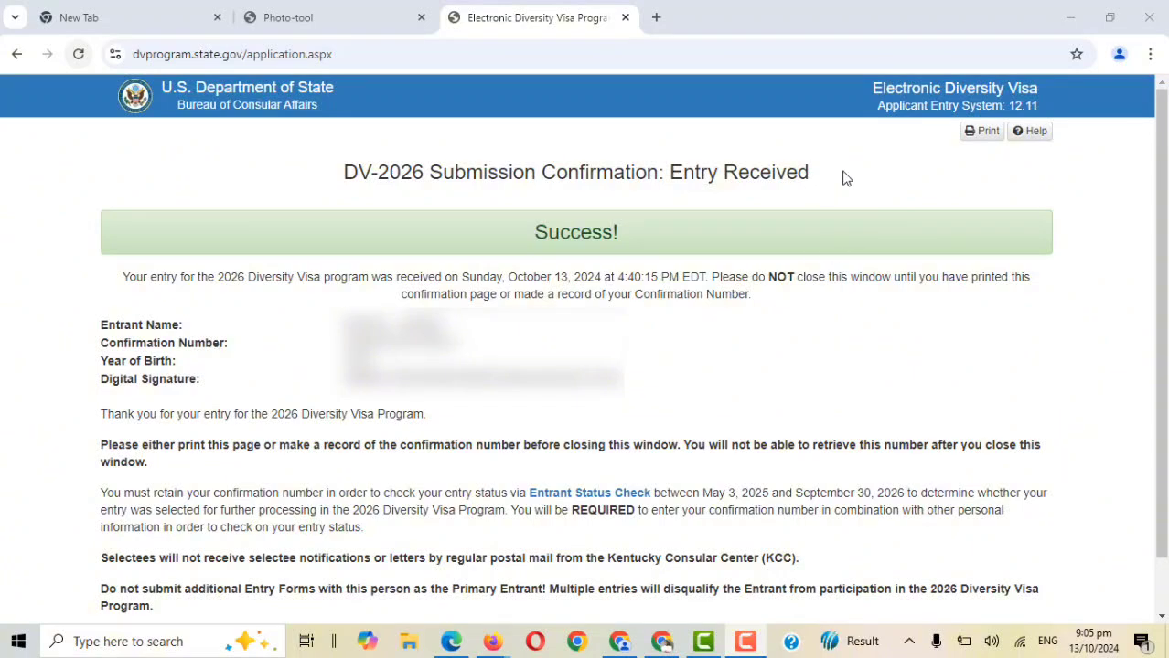
{"action": "left_click", "coordinate": [982, 133]}
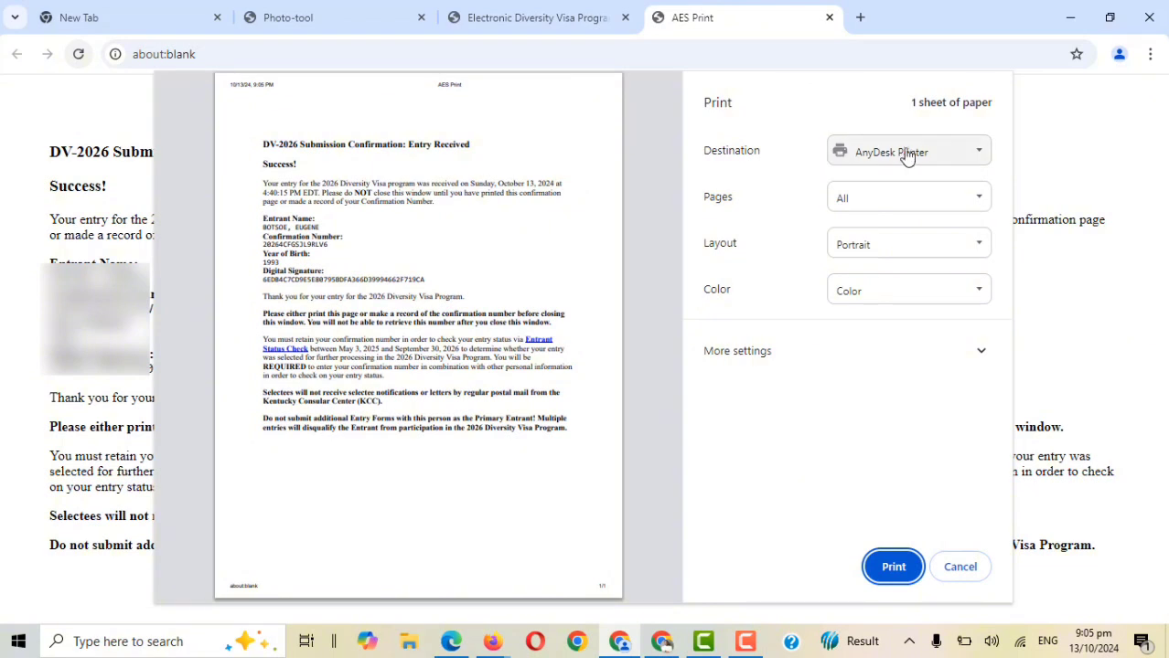
{"action": "left_click", "coordinate": [981, 153]}
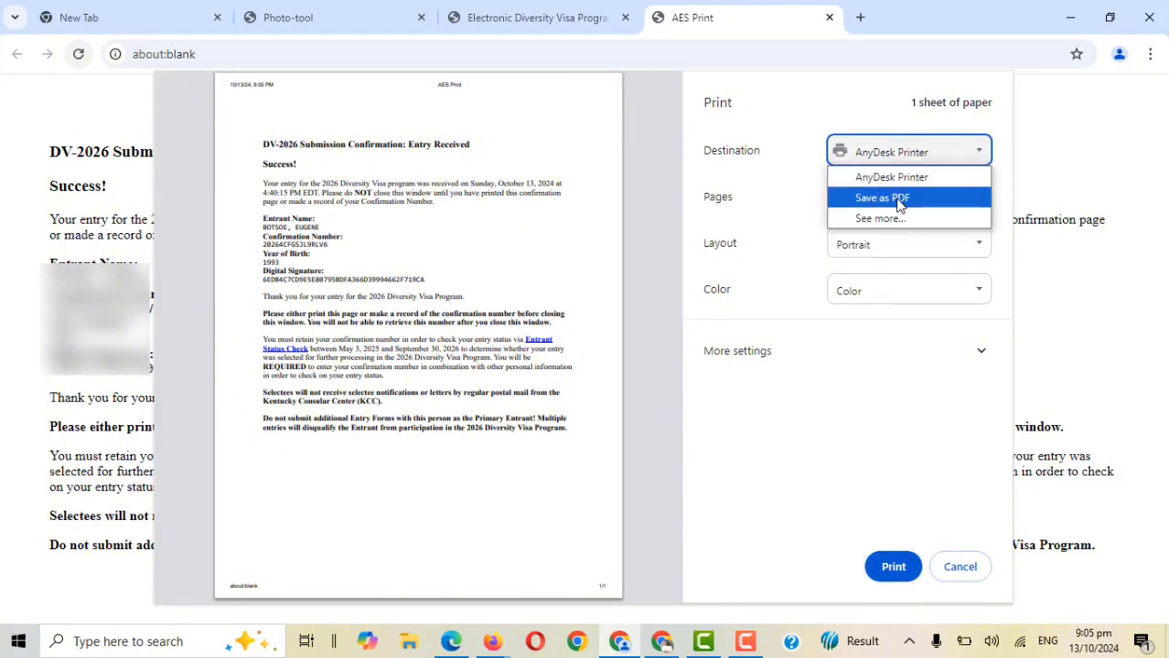
{"action": "left_click", "coordinate": [1112, 131]}
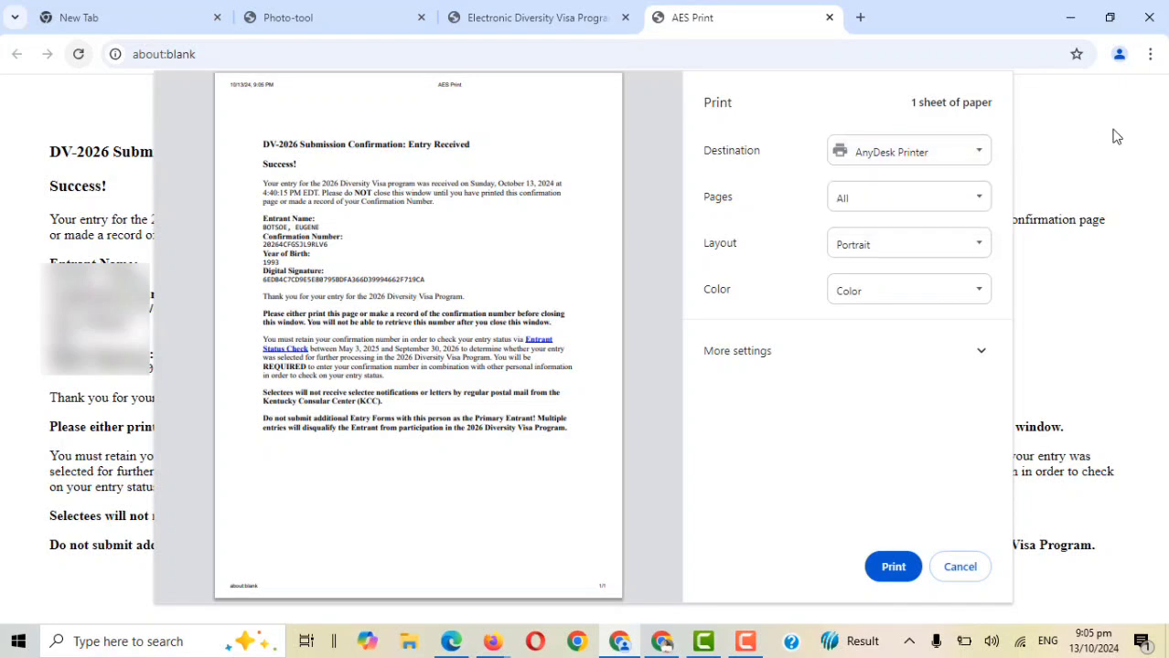
{"action": "left_click", "coordinate": [940, 567]}
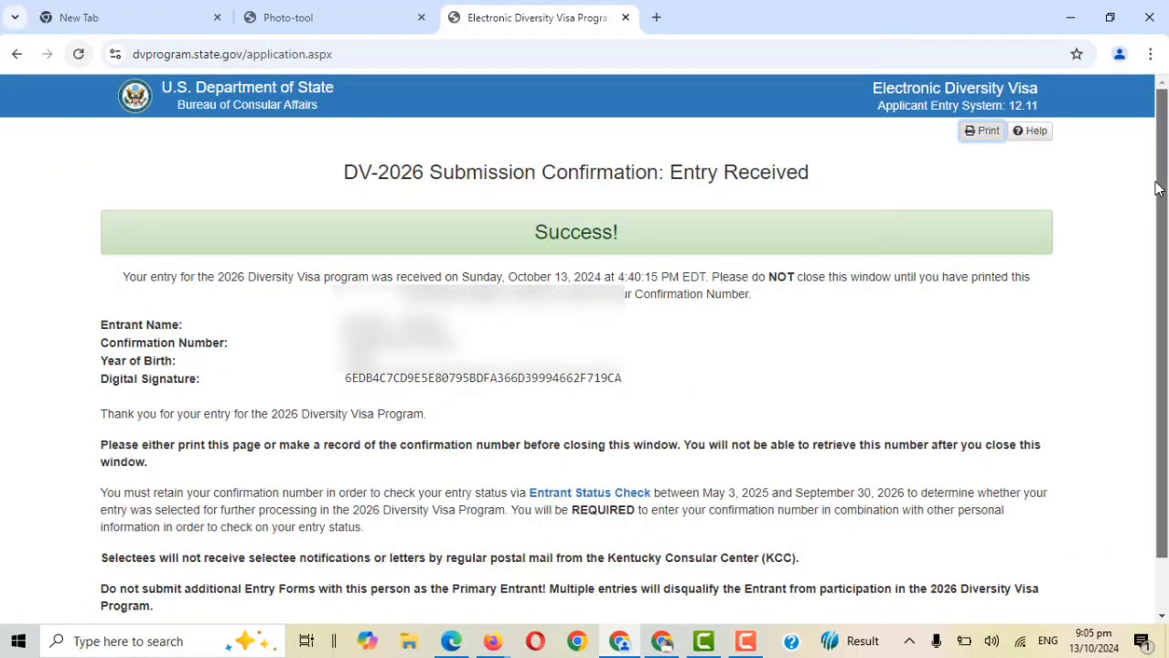
Select the 'You must retain your confirmation number…' paragraph on the confirmation page.
{"action": "left_click_drag", "start_coordinate": [1158, 188], "coordinate": [1161, 212]}
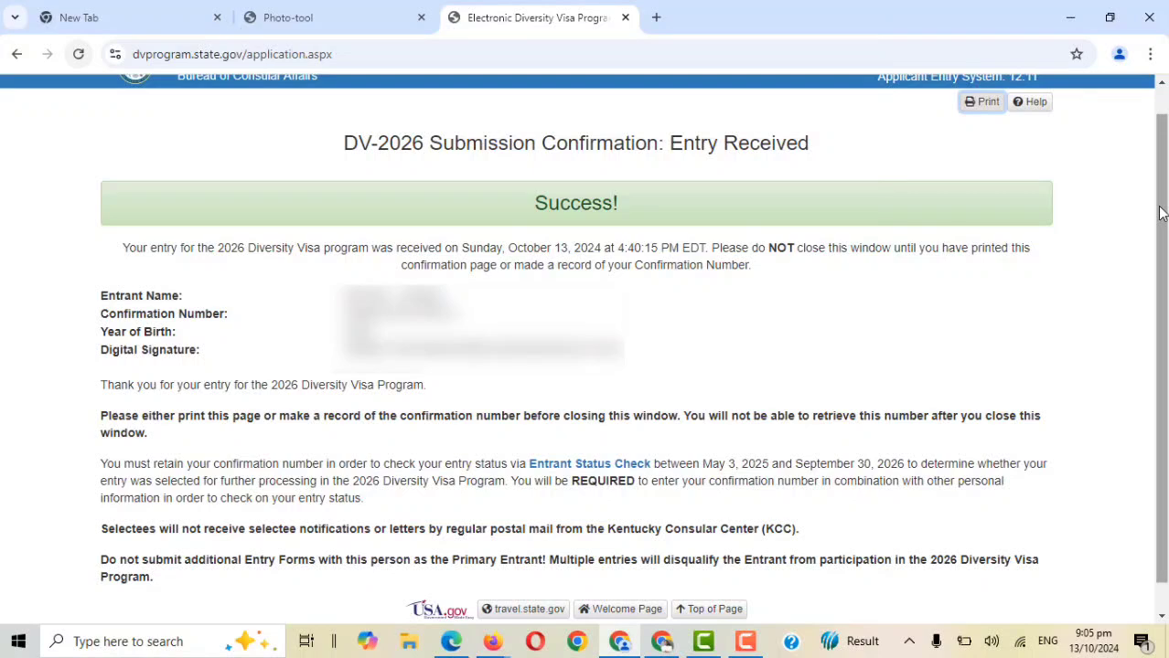
{"action": "left_click_drag", "start_coordinate": [1161, 212], "coordinate": [1161, 206]}
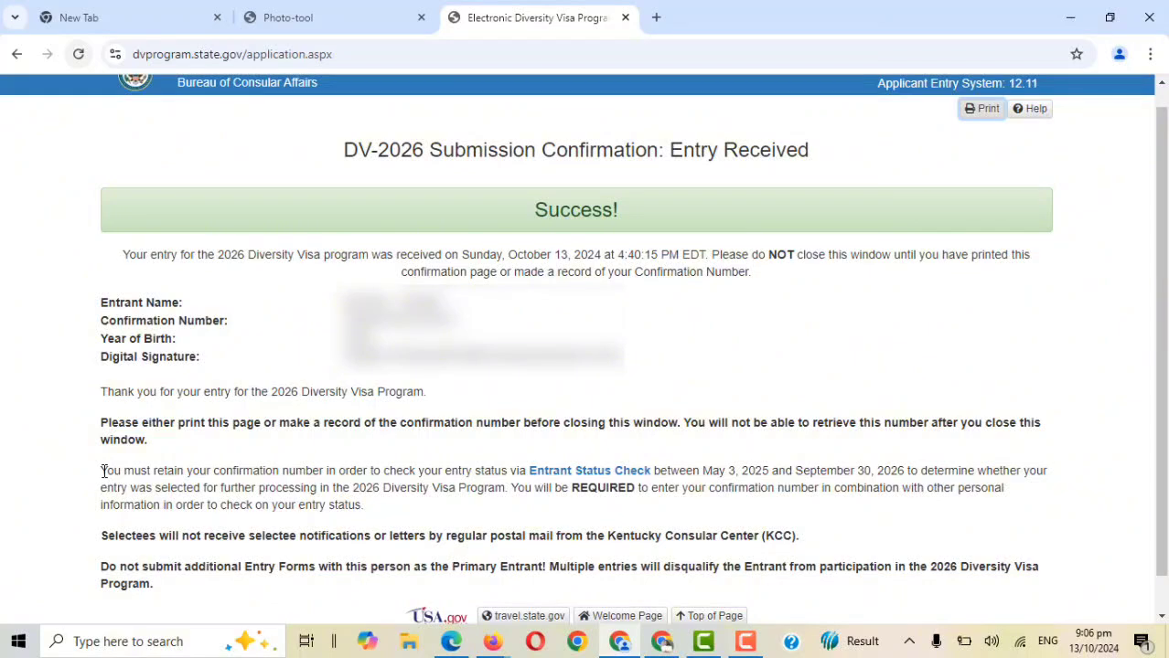
{"action": "left_click_drag", "start_coordinate": [99, 472], "coordinate": [366, 508]}
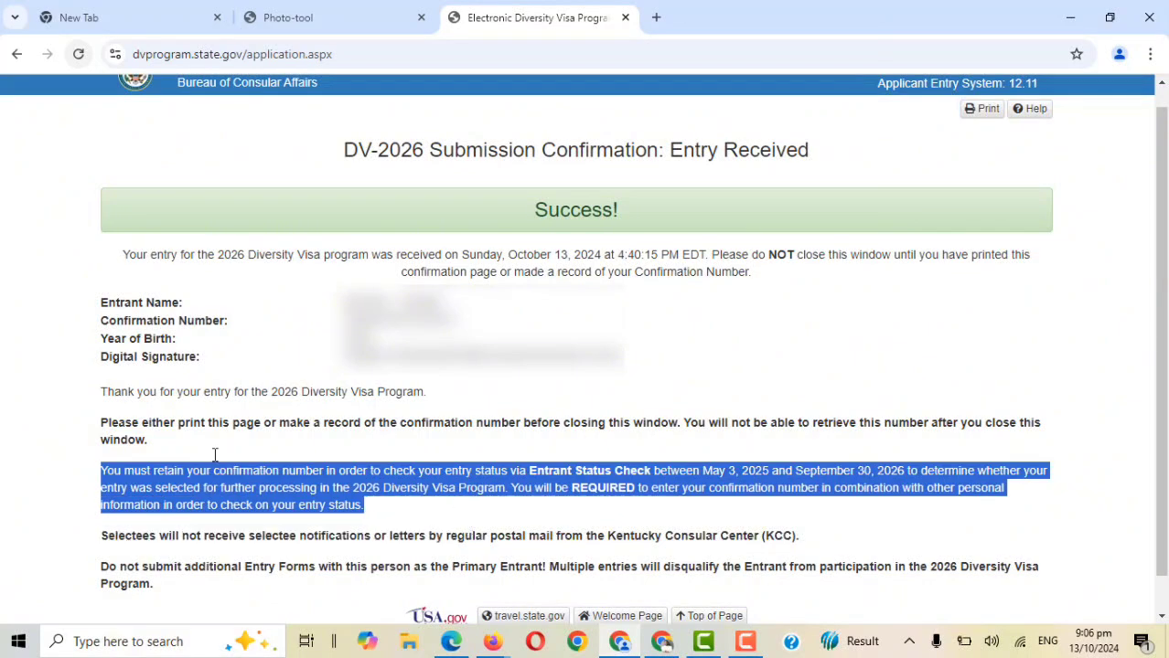
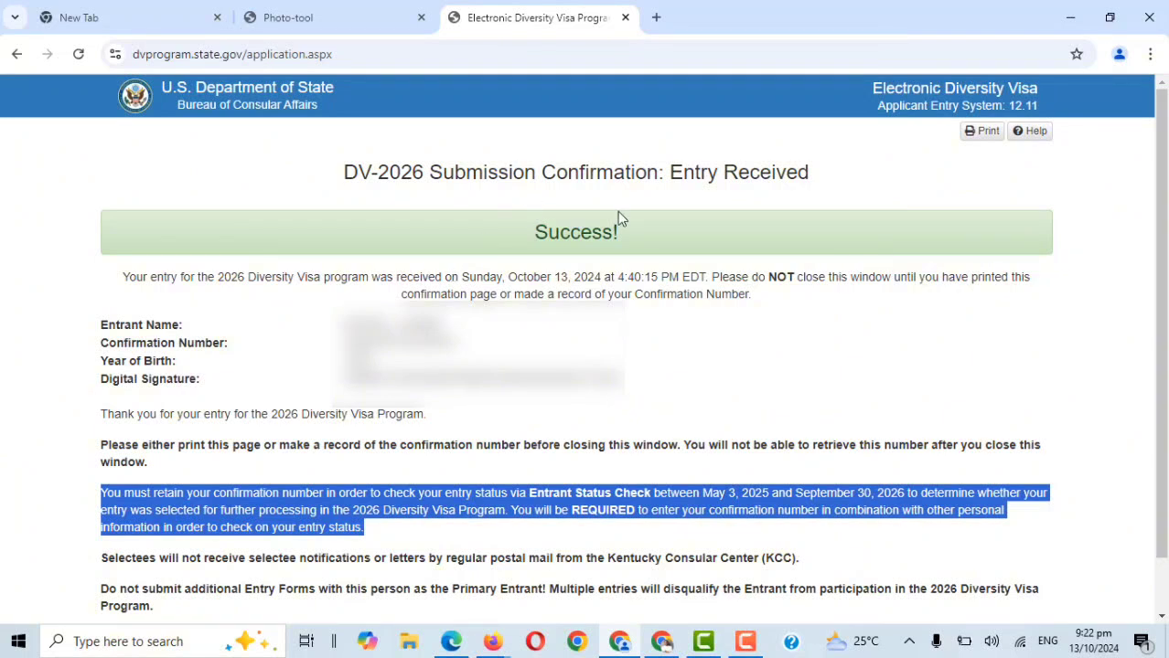
In a new tab, load dvprogram.state.gov/ESC/Checkconfirmation.aspx to reach the Verify Entrant page.
{"action": "left_click", "coordinate": [656, 18]}
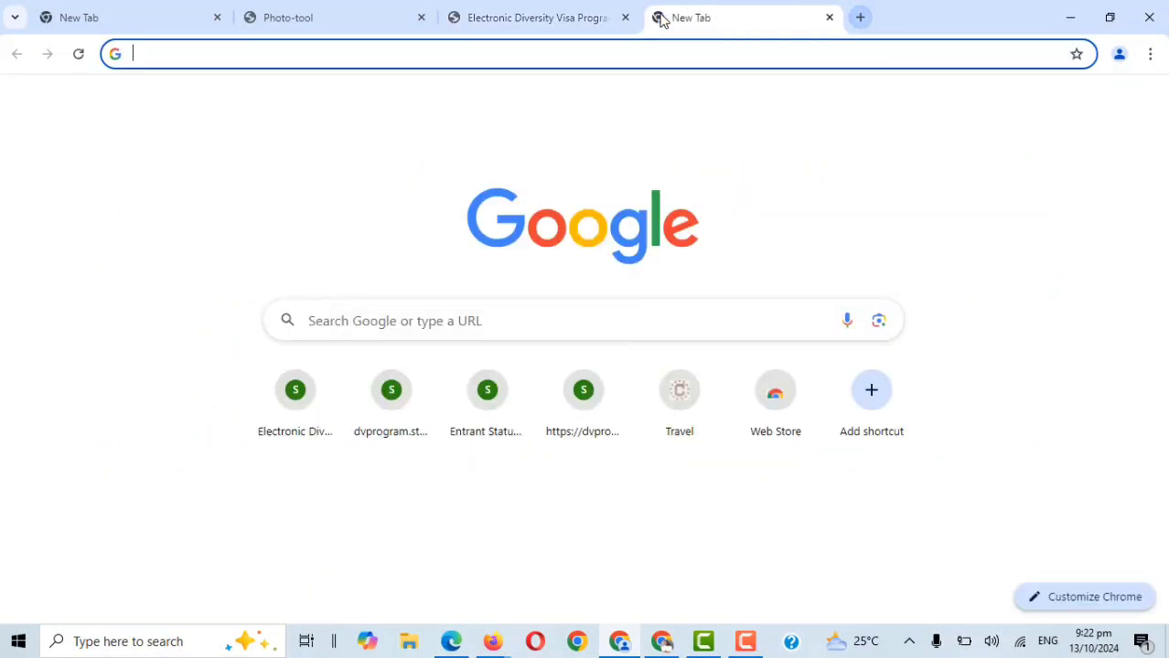
{"action": "type", "text": "dvpro"}
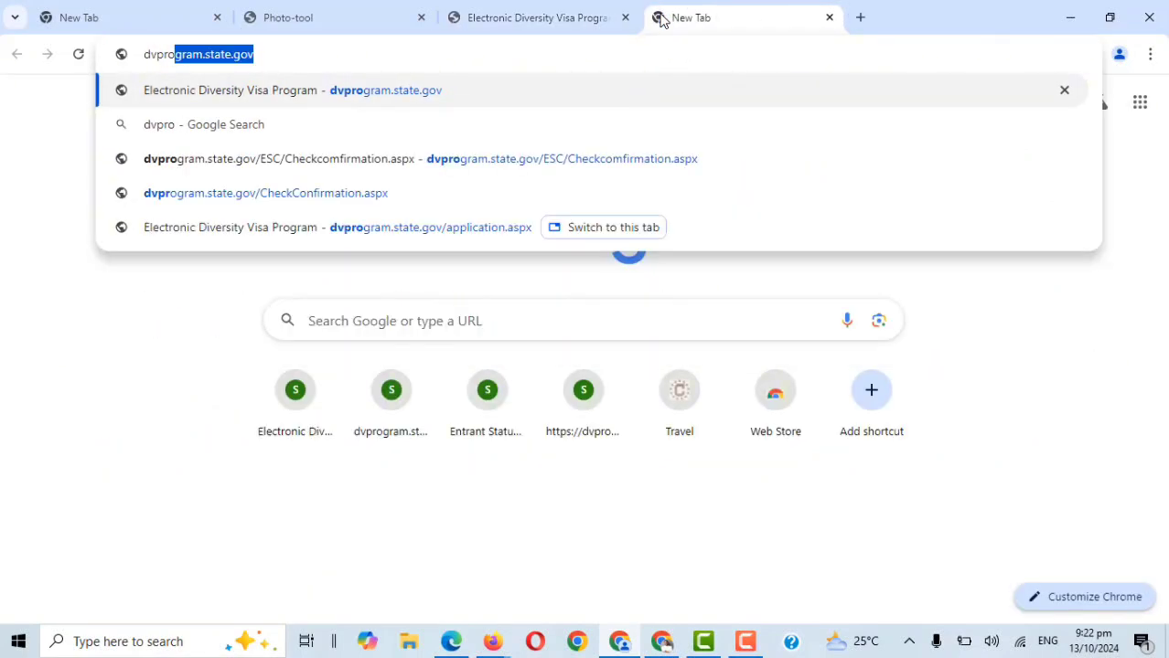
{"action": "left_click", "coordinate": [511, 62]}
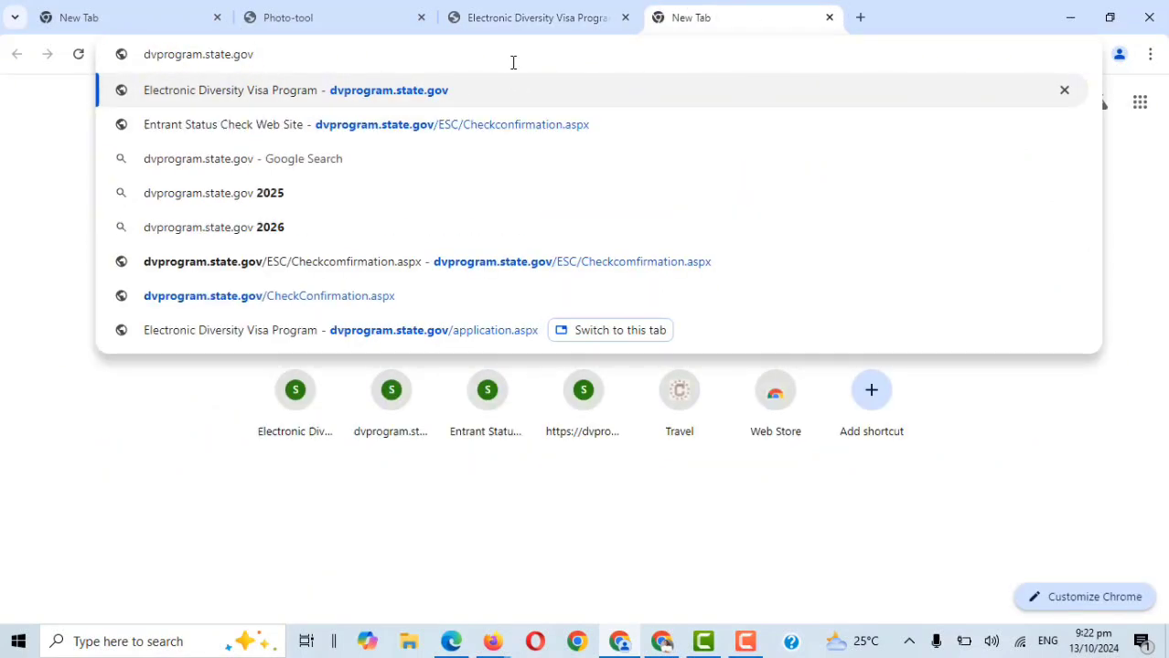
{"action": "type", "text": "/"}
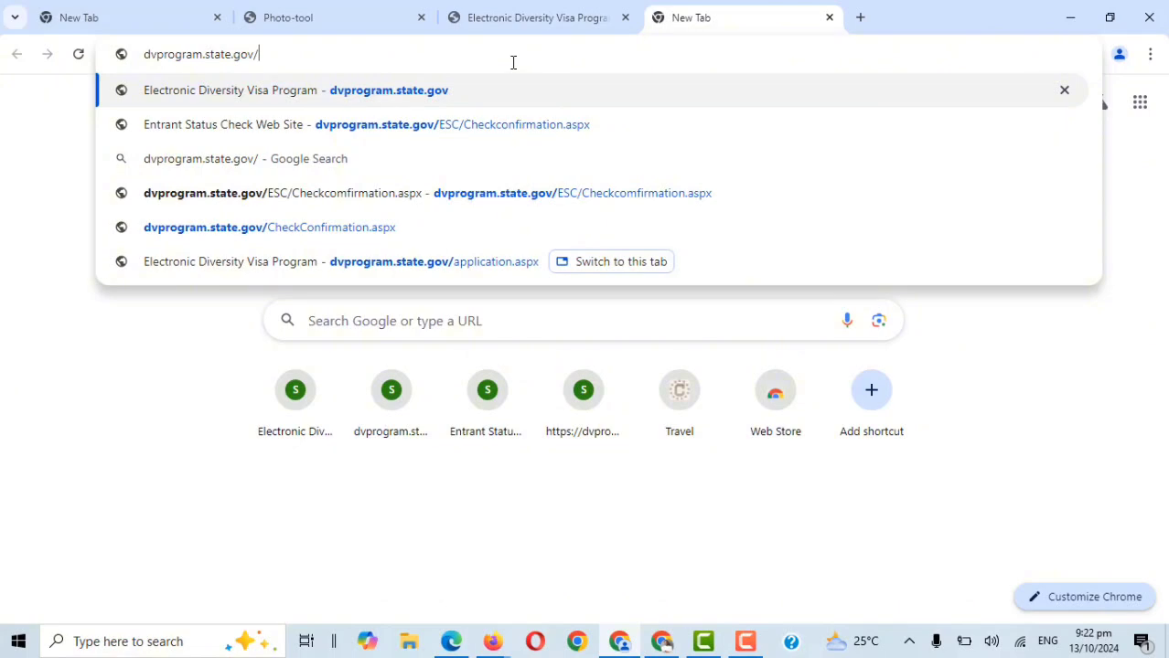
{"action": "type", "text": "ESC"}
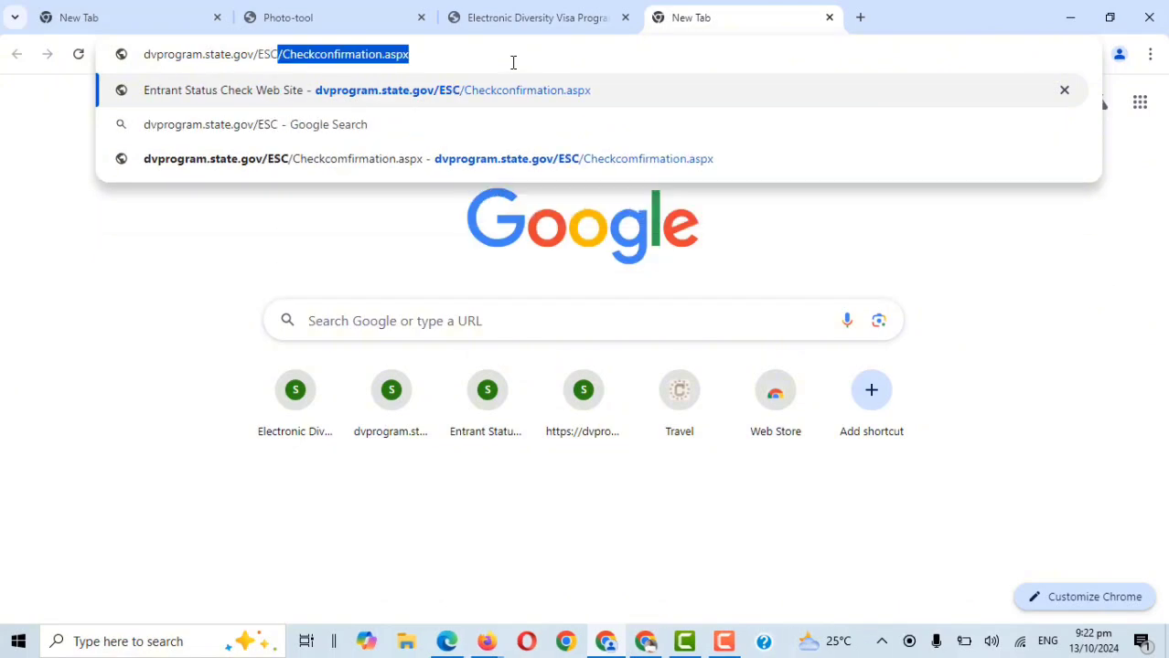
{"action": "type", "text": "/C"}
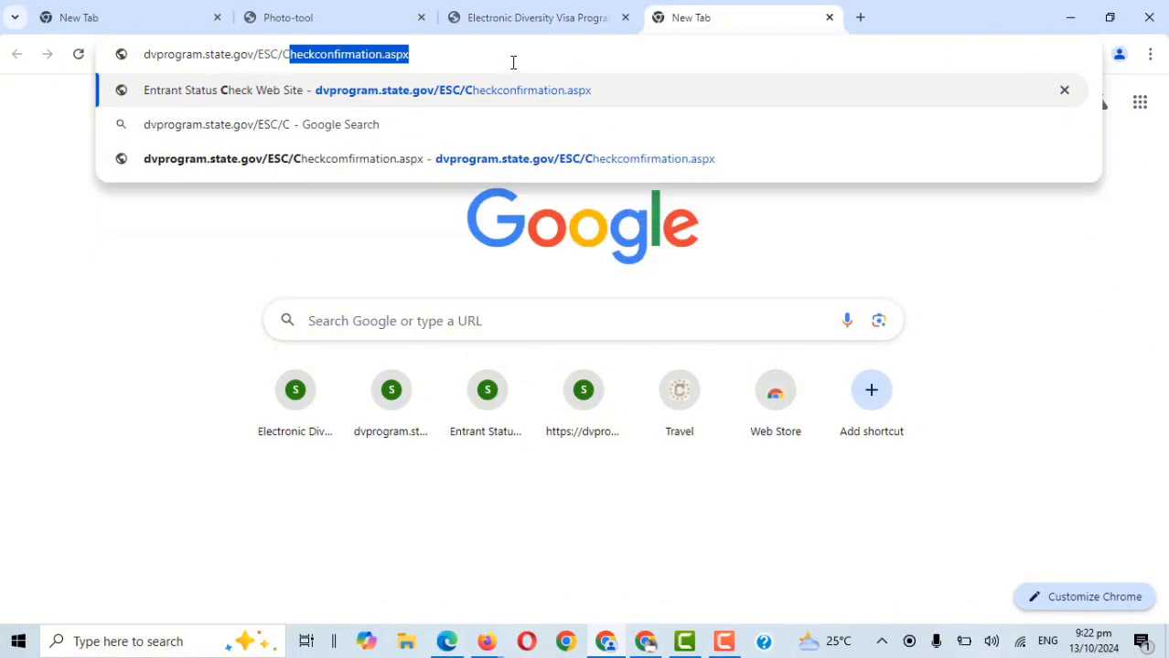
{"action": "type", "text": "hec"}
{"action": "key", "text": "BackSpace"}
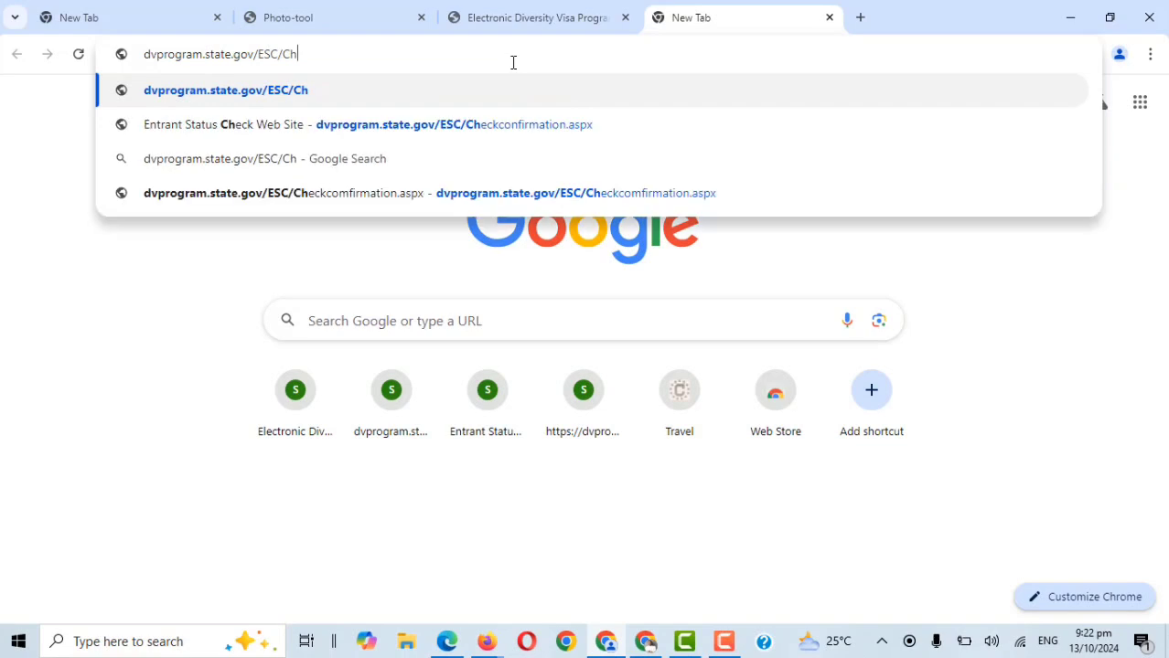
{"action": "type", "text": "ec"}
{"action": "key", "text": "Right"}
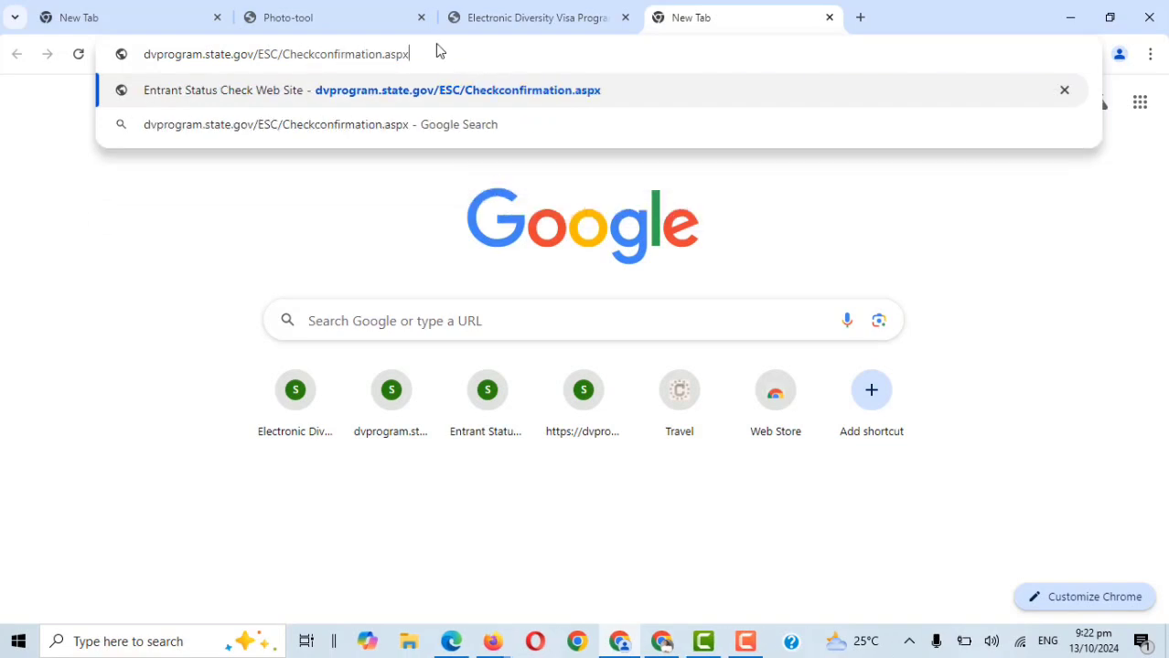
{"action": "key", "text": "Return"}
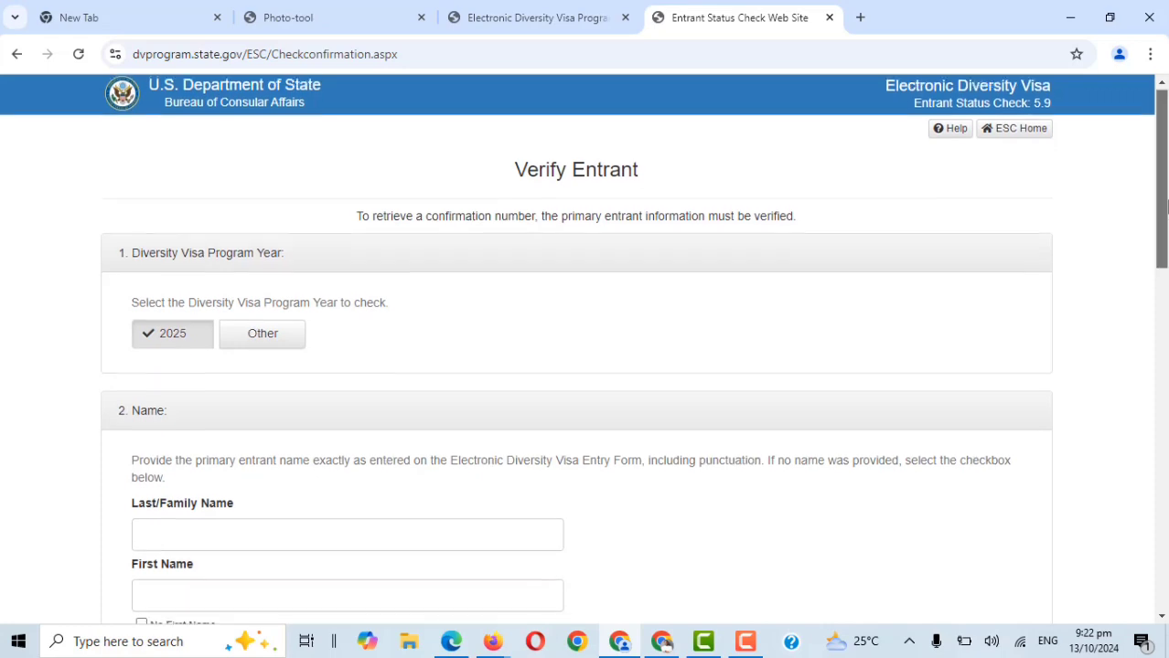
Choose Other as the program year and enter 2026.
{"action": "left_click_drag", "start_coordinate": [1166, 203], "coordinate": [1166, 242]}
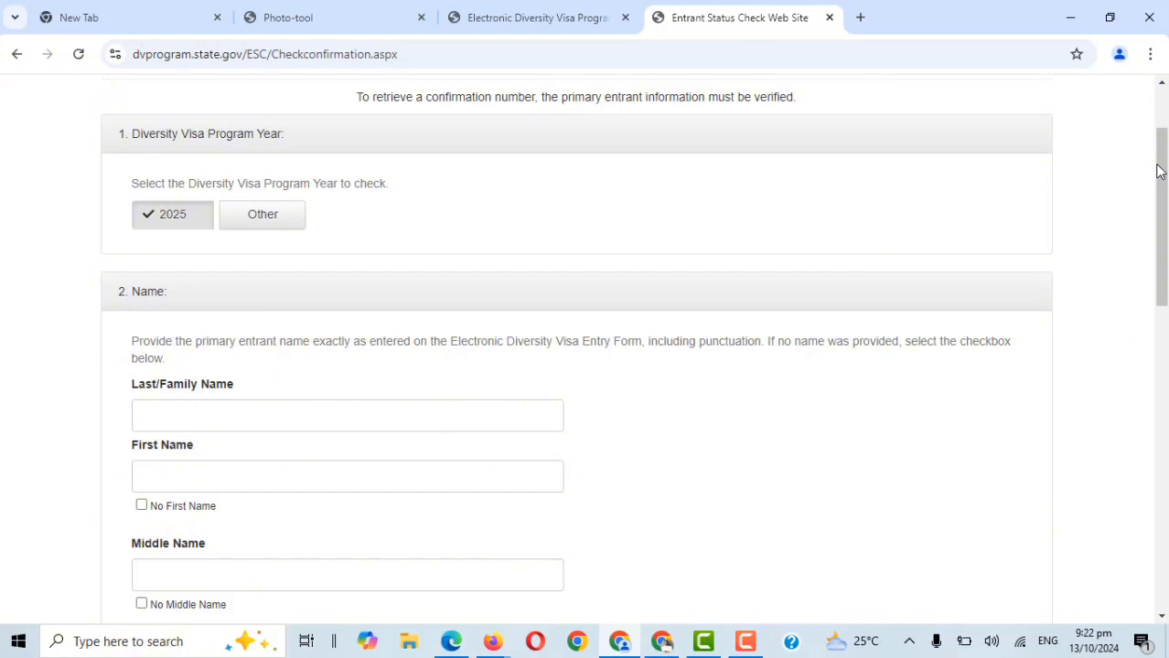
{"action": "left_click", "coordinate": [252, 225]}
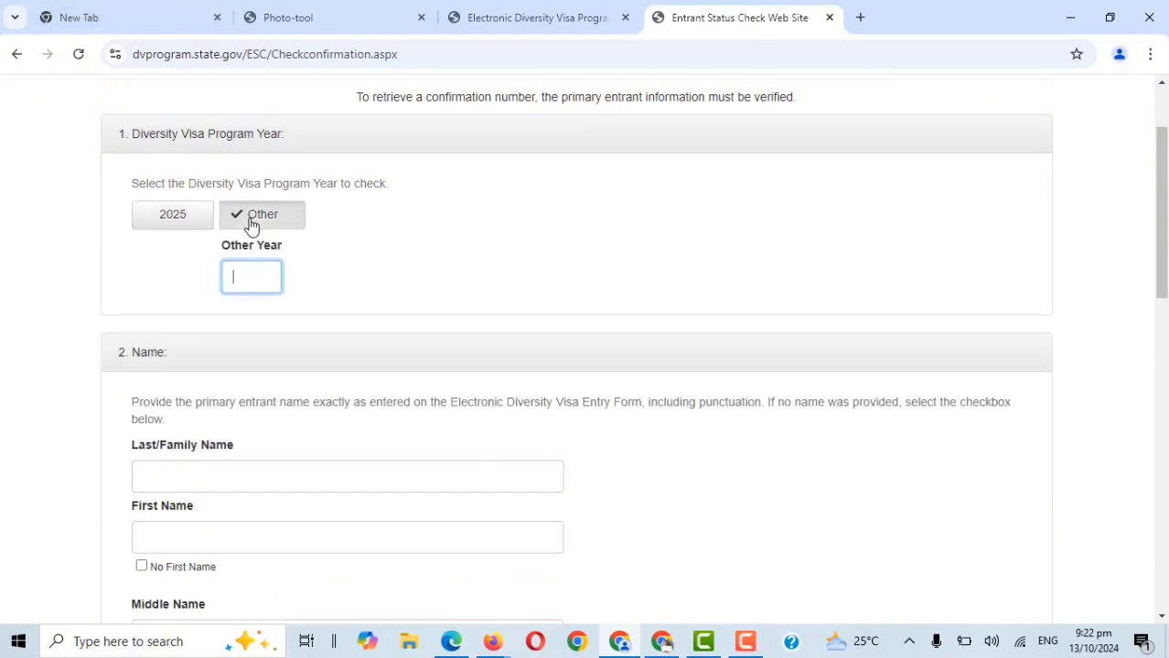
{"action": "type", "text": "2026"}
Scroll down through the Verify Entrant form and back up to the top.
{"action": "scroll", "coordinate": [585, 348], "scroll_direction": "up", "scroll_amount": 1}
{"action": "scroll", "coordinate": [586, 348], "scroll_direction": "down", "scroll_amount": 3}
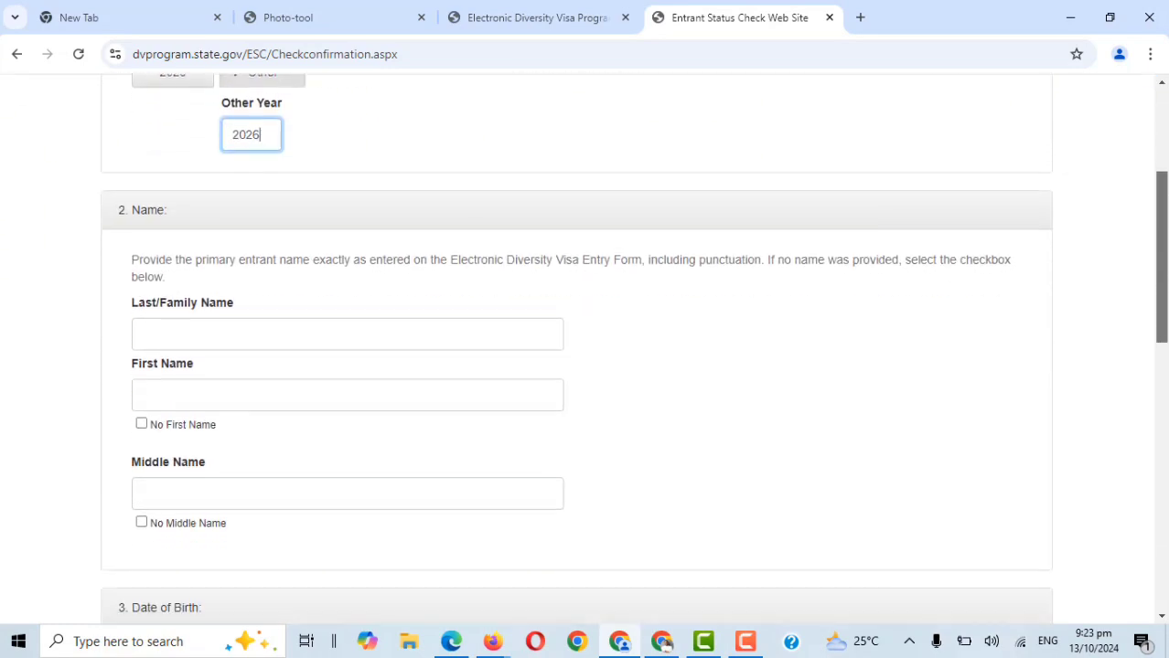
{"action": "scroll", "coordinate": [935, 287], "scroll_direction": "down", "scroll_amount": 1}
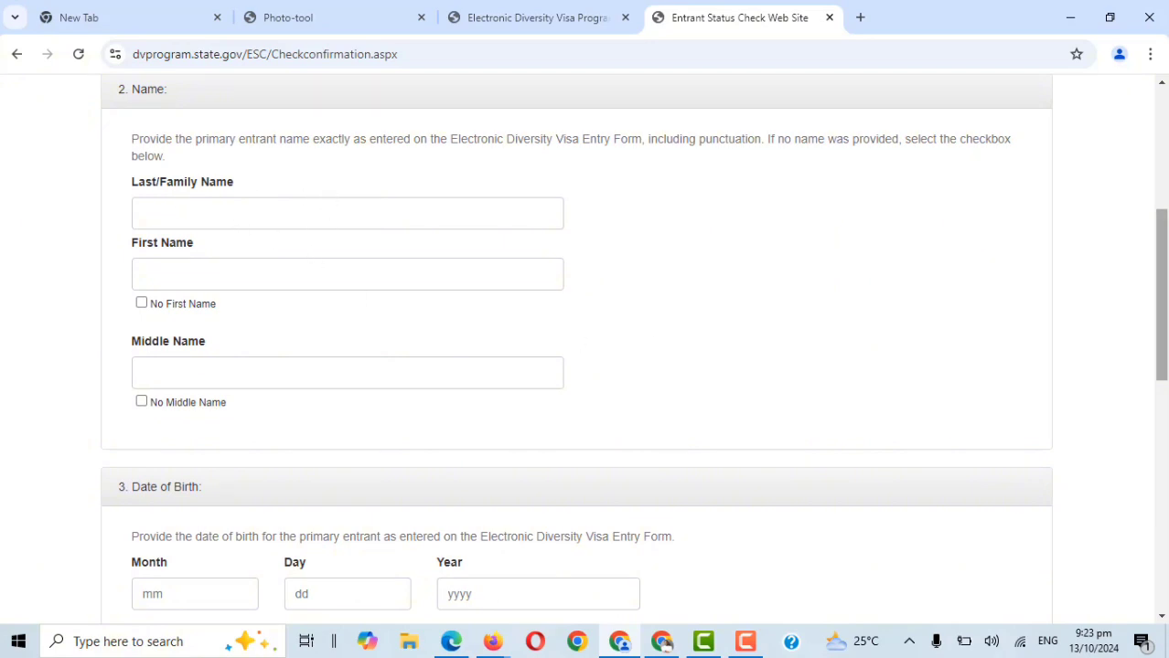
{"action": "left_click_drag", "start_coordinate": [1165, 300], "coordinate": [1165, 417]}
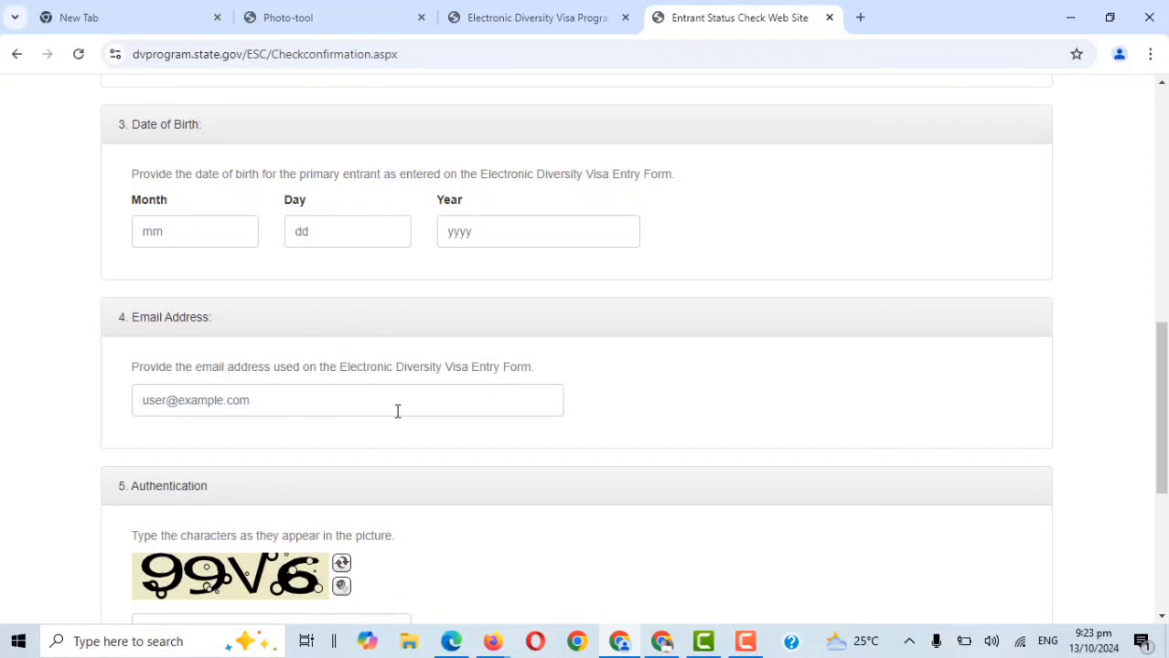
{"action": "scroll", "coordinate": [274, 375], "scroll_direction": "down", "scroll_amount": 3}
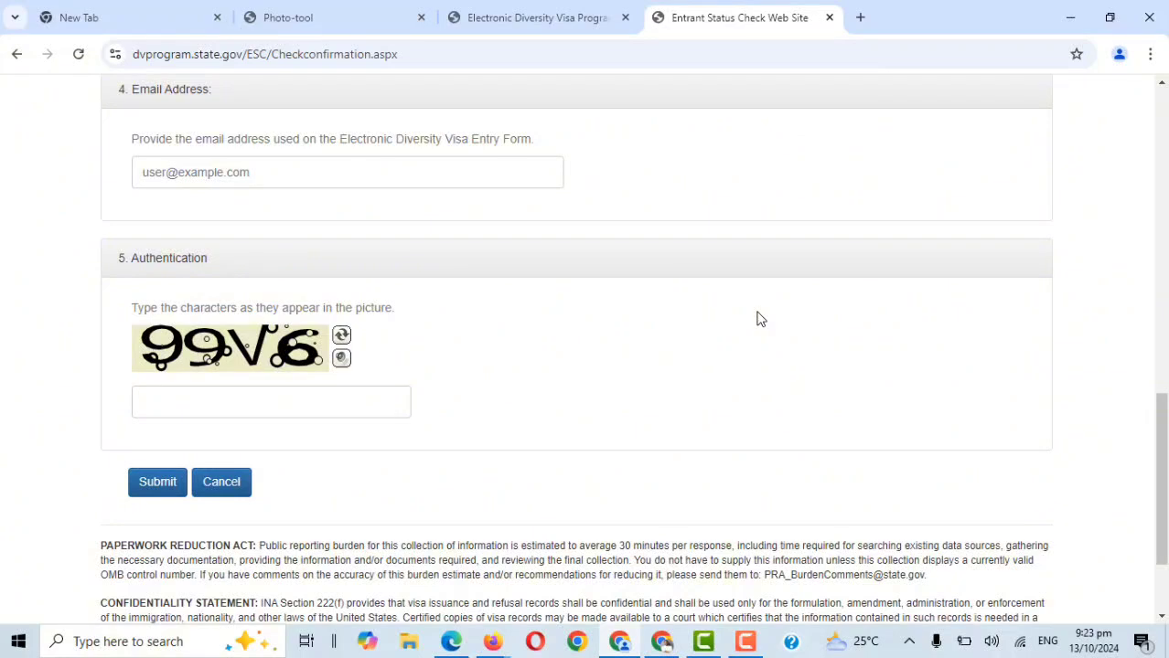
{"action": "left_click_drag", "start_coordinate": [1161, 513], "coordinate": [1166, 180]}
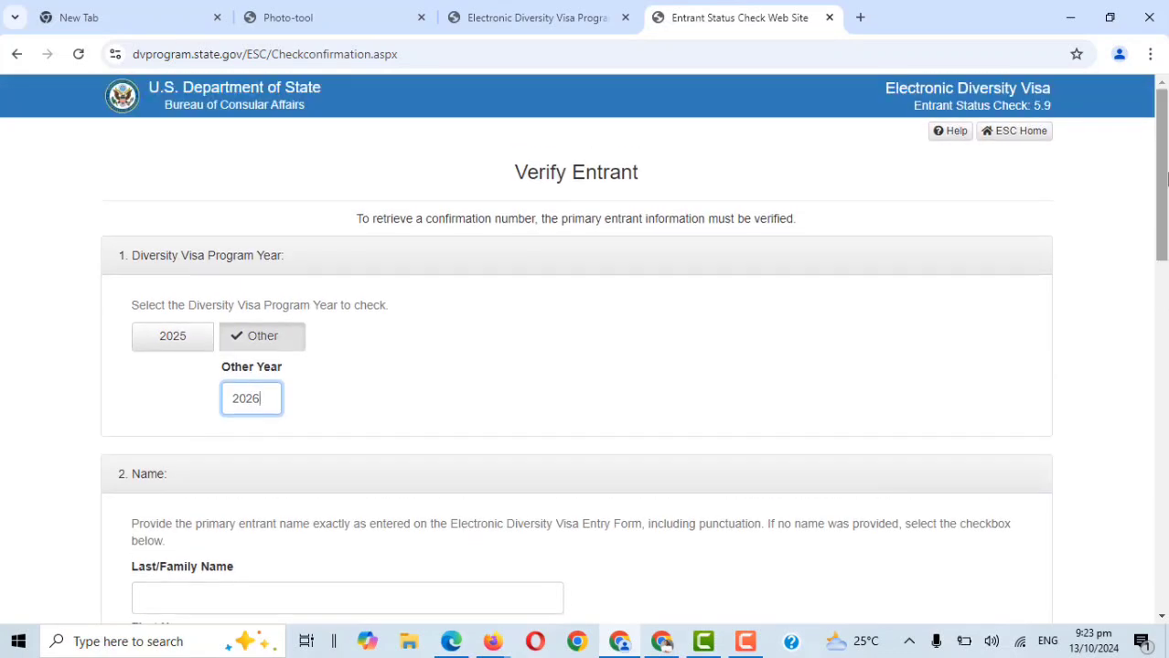